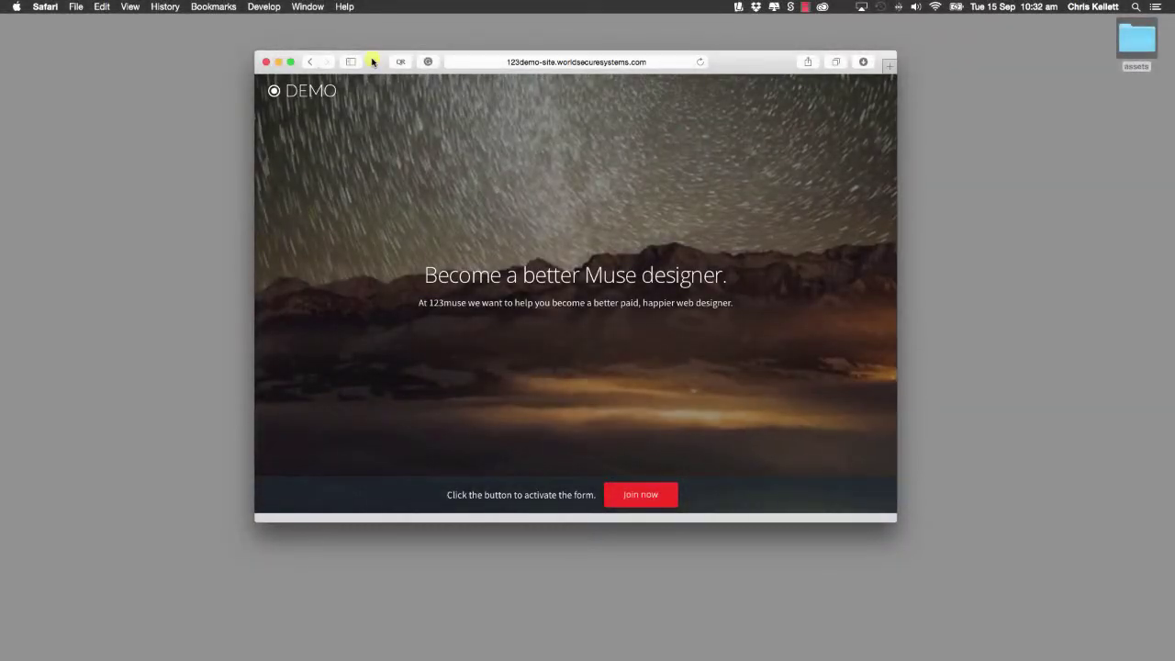
- Move the browser window and resize it larger and smaller to check how the demo page's cover video adapts
drag(373, 65, 367, 65)
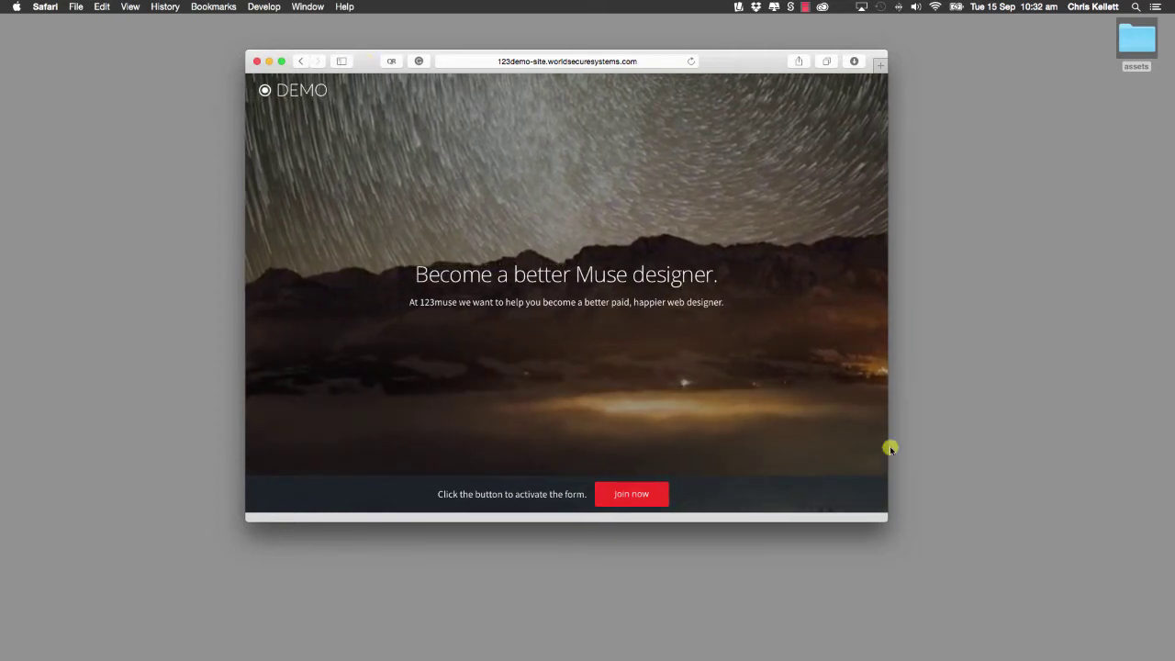
drag(884, 516, 962, 546)
drag(797, 56, 679, 25)
drag(836, 504, 968, 578)
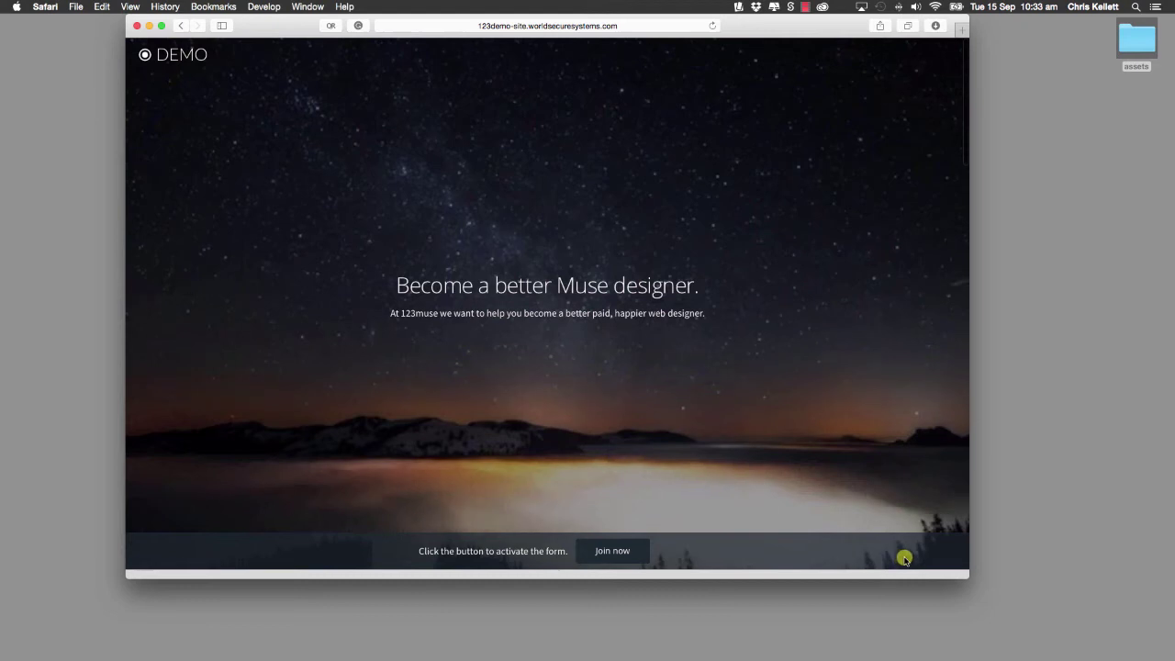
drag(968, 576, 862, 504)
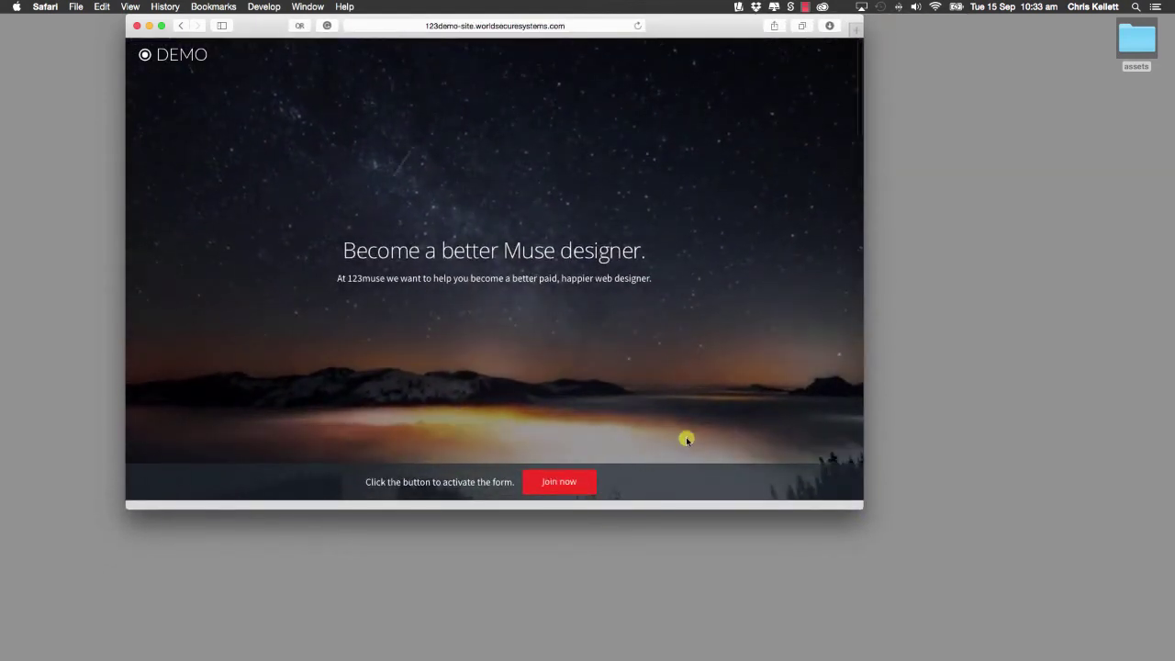
- Examine the demo page's cover video, its content on scroll and the sections below, and minimise the browser window
scroll(674, 449, down, 10)
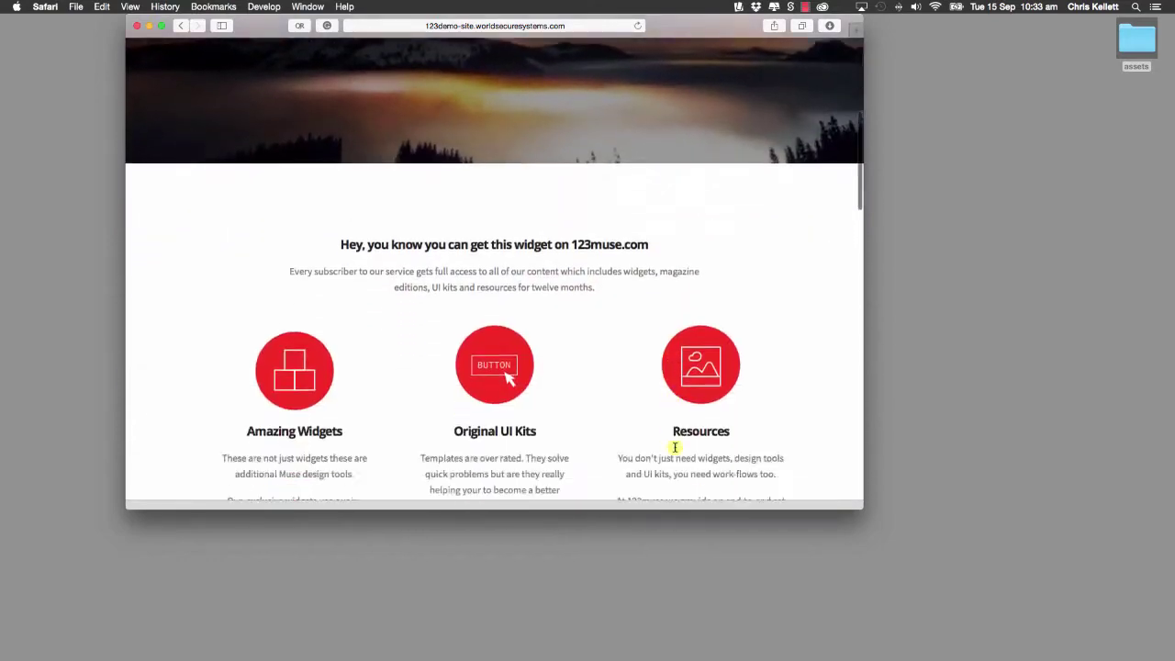
scroll(674, 449, up, 10)
scroll(673, 446, down, 8)
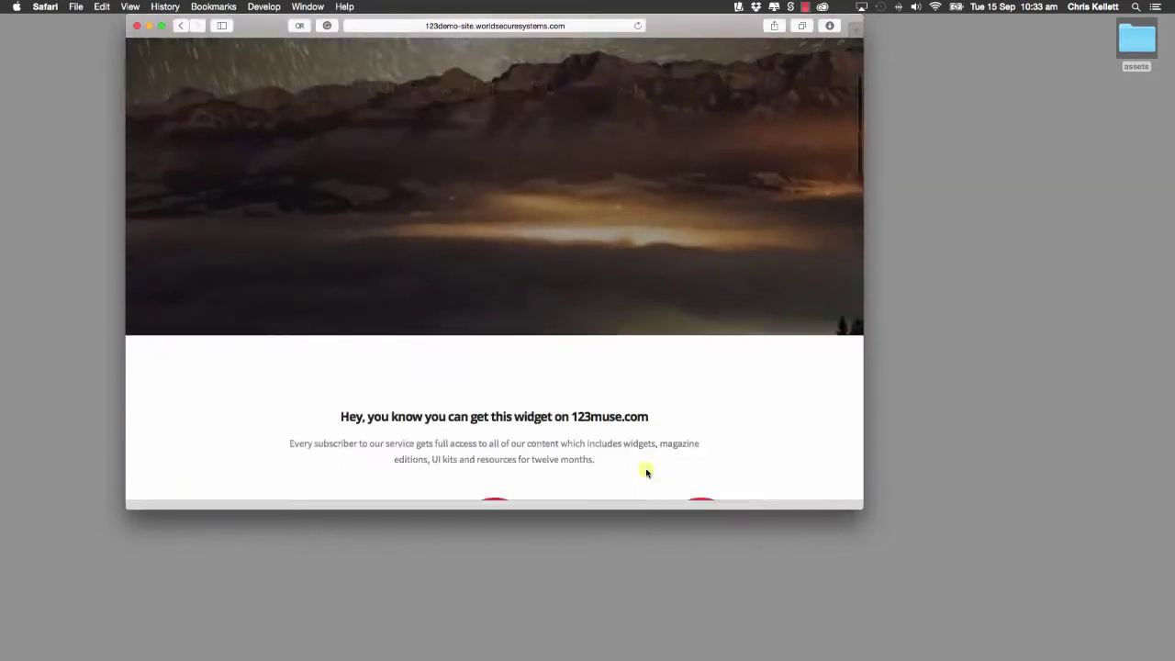
scroll(647, 471, up, 10)
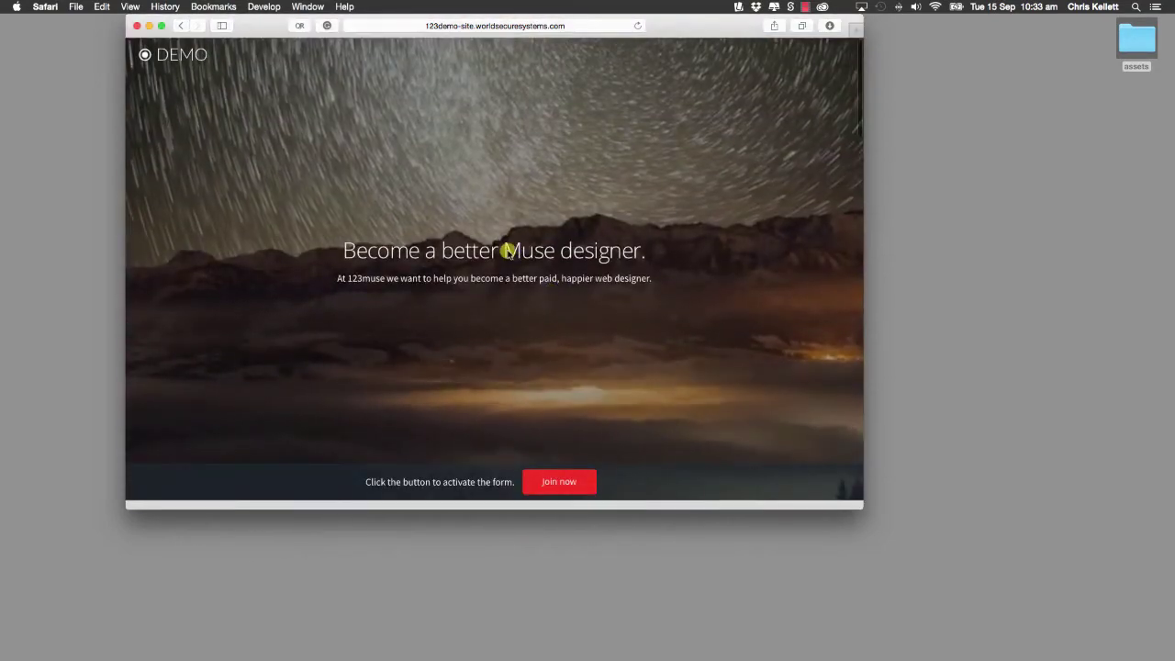
scroll(567, 291, down, 3)
scroll(568, 291, down, 15)
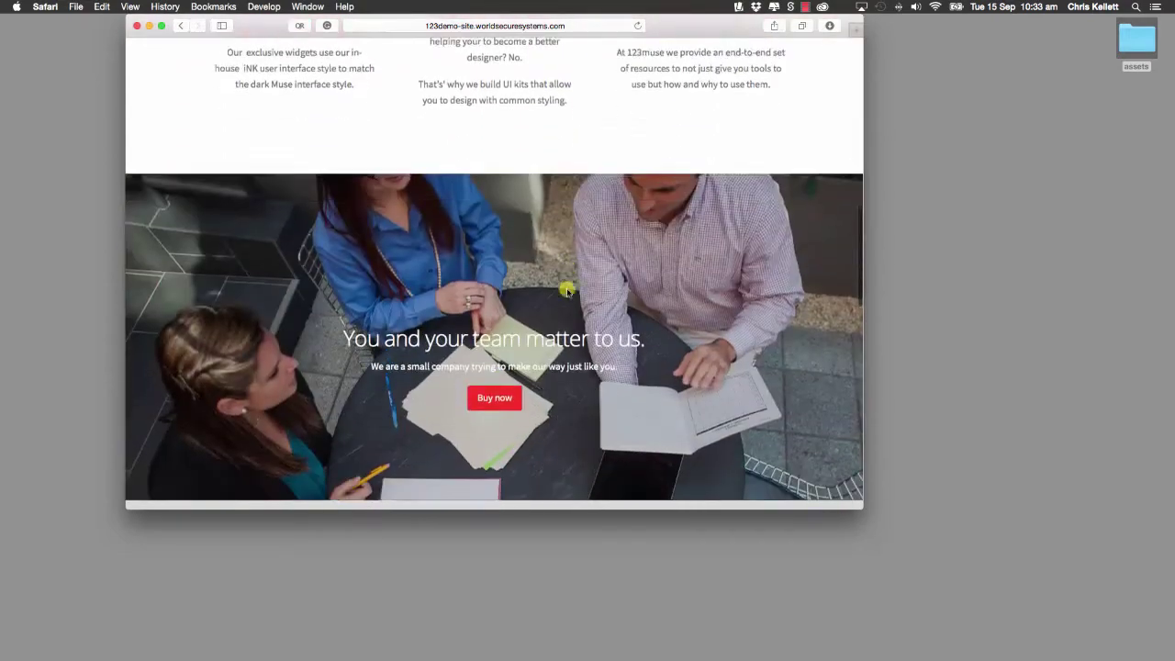
scroll(567, 291, up, 15)
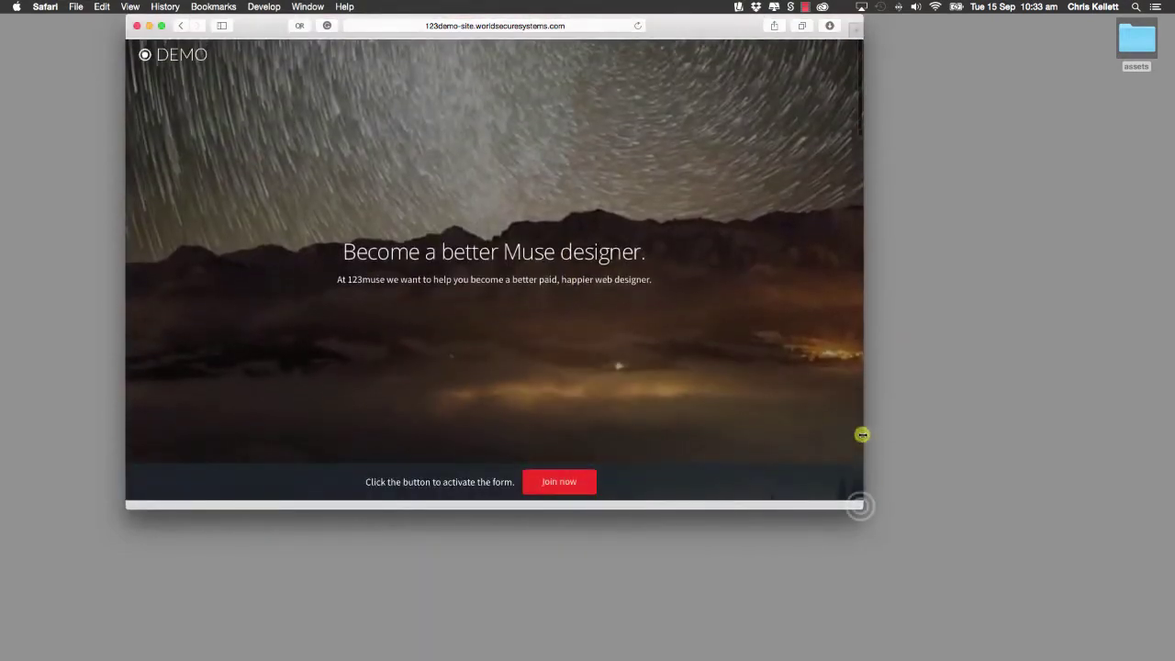
mouse_move(859, 506)
mouse_down()
mouse_move(939, 505)
mouse_move(891, 524)
mouse_move(844, 499)
mouse_move(881, 504)
mouse_up()
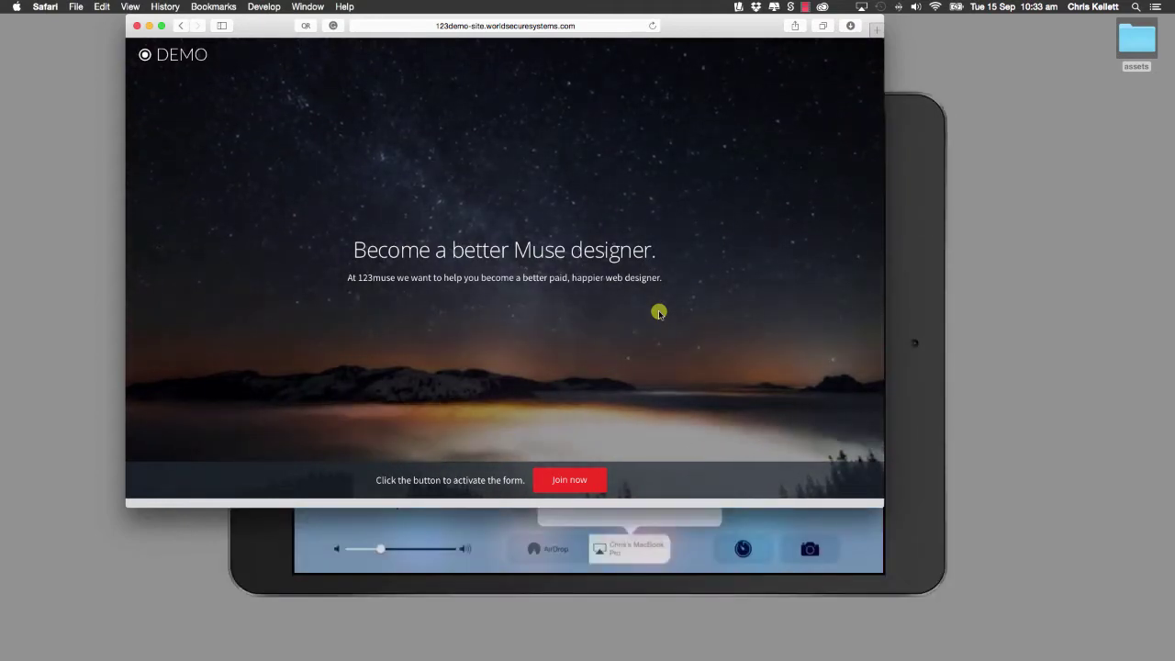
click(150, 25)
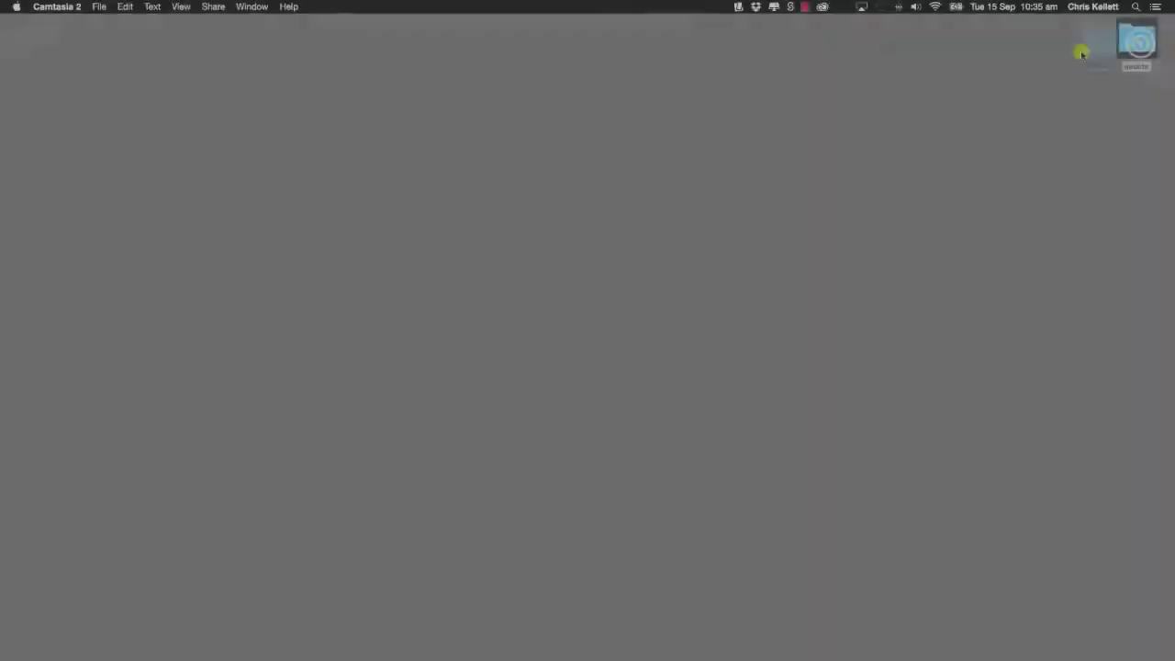
- Move the assets folder out onto the open desktop, examine its video and image files, and close the folder window
drag(1136, 39, 372, 138)
double_click(354, 134)
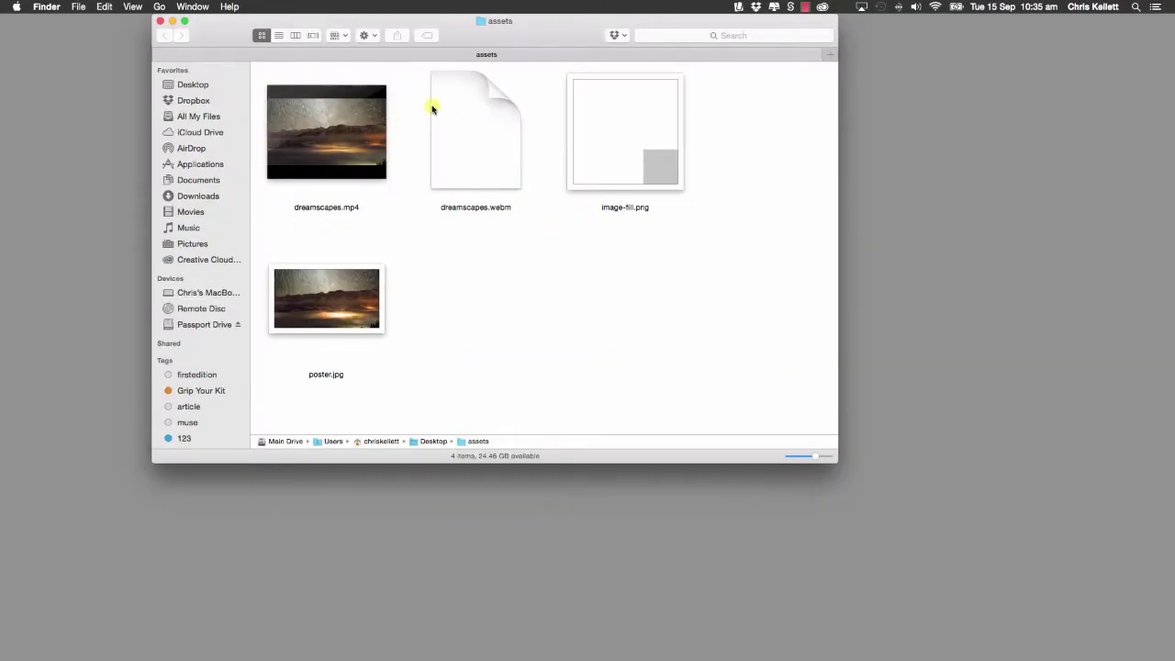
mouse_move(338, 174)
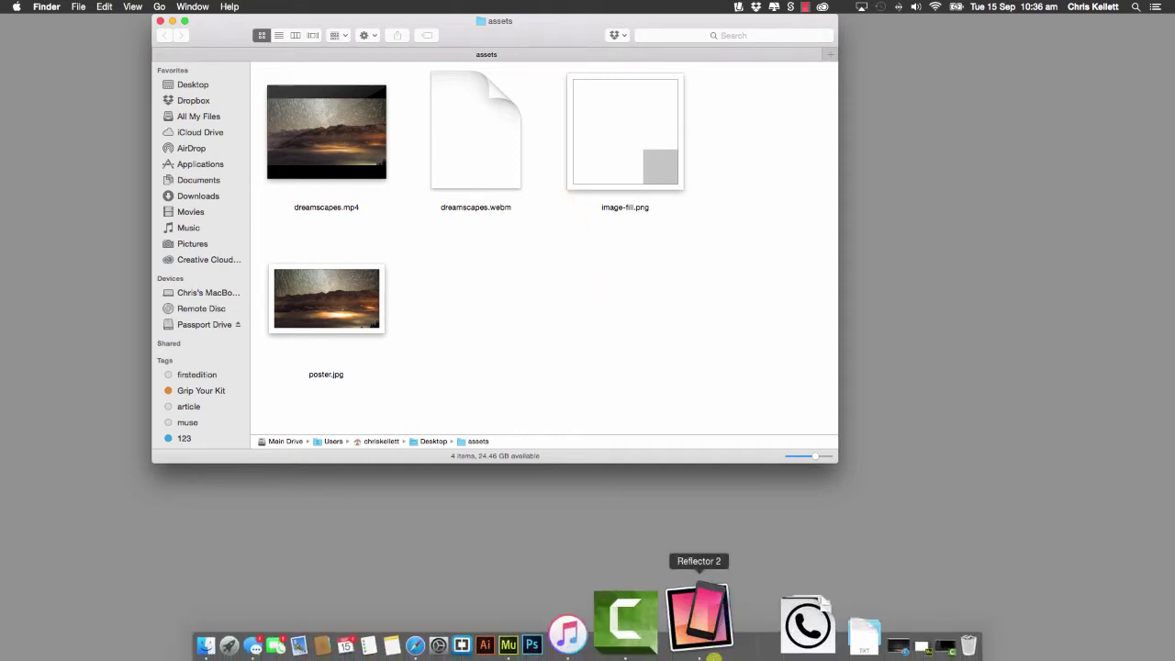
click(160, 20)
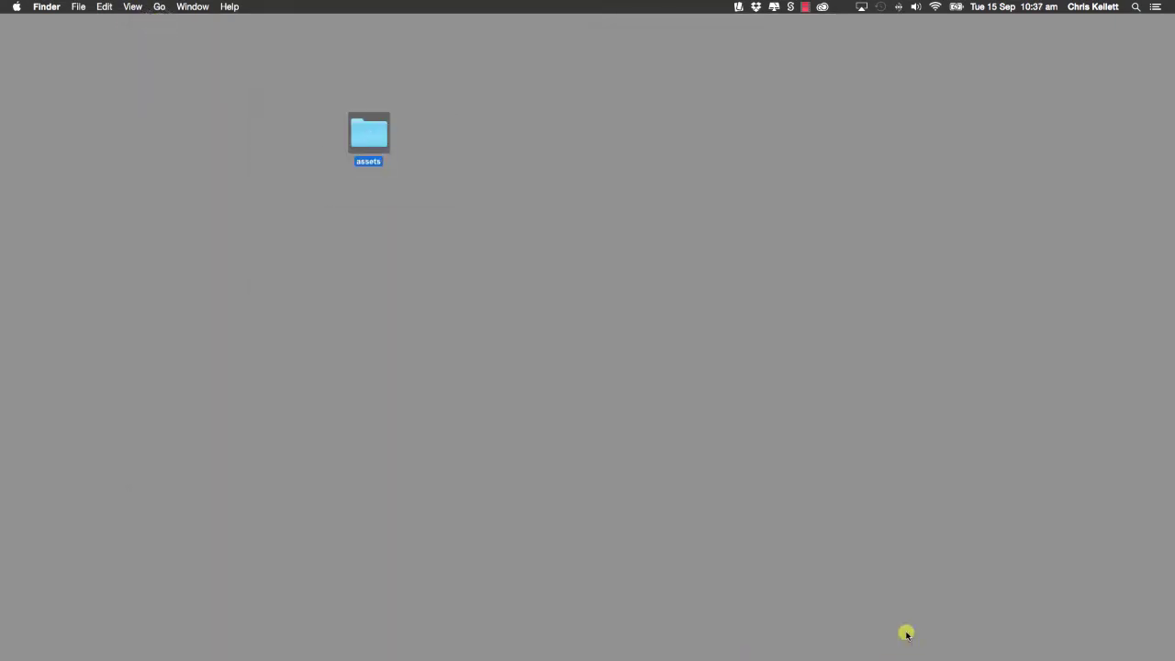
- Switch to Adobe Muse and place the Cover Video item from the library on the video-start page
click(613, 619)
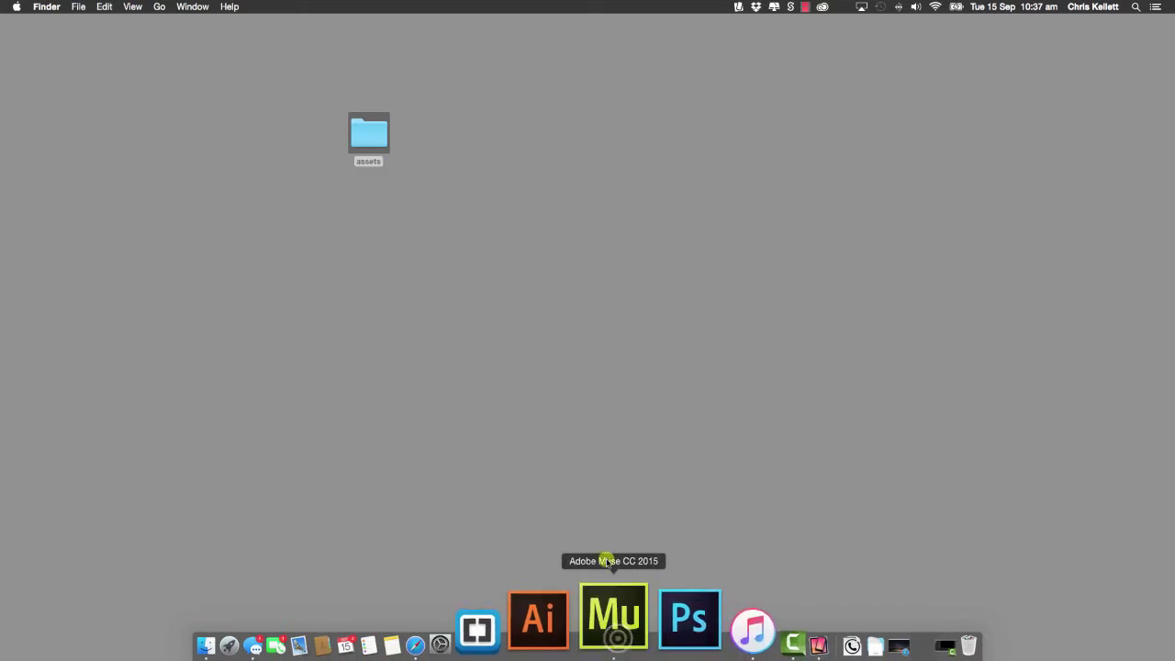
scroll(580, 343, down, 10)
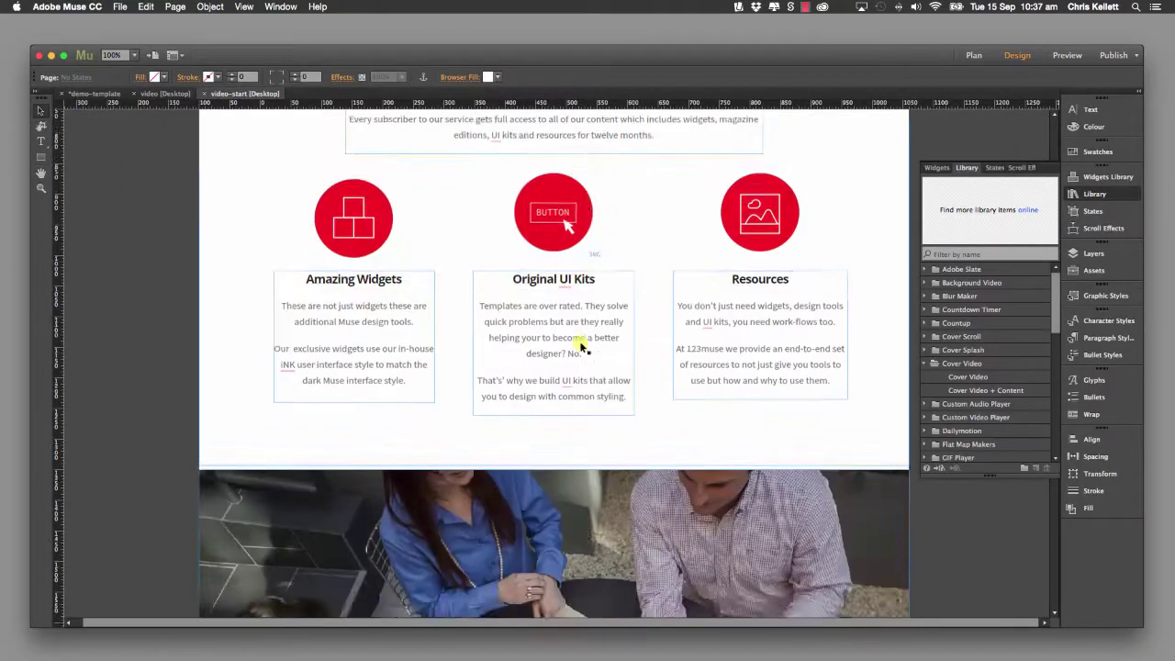
scroll(579, 342, down, 15)
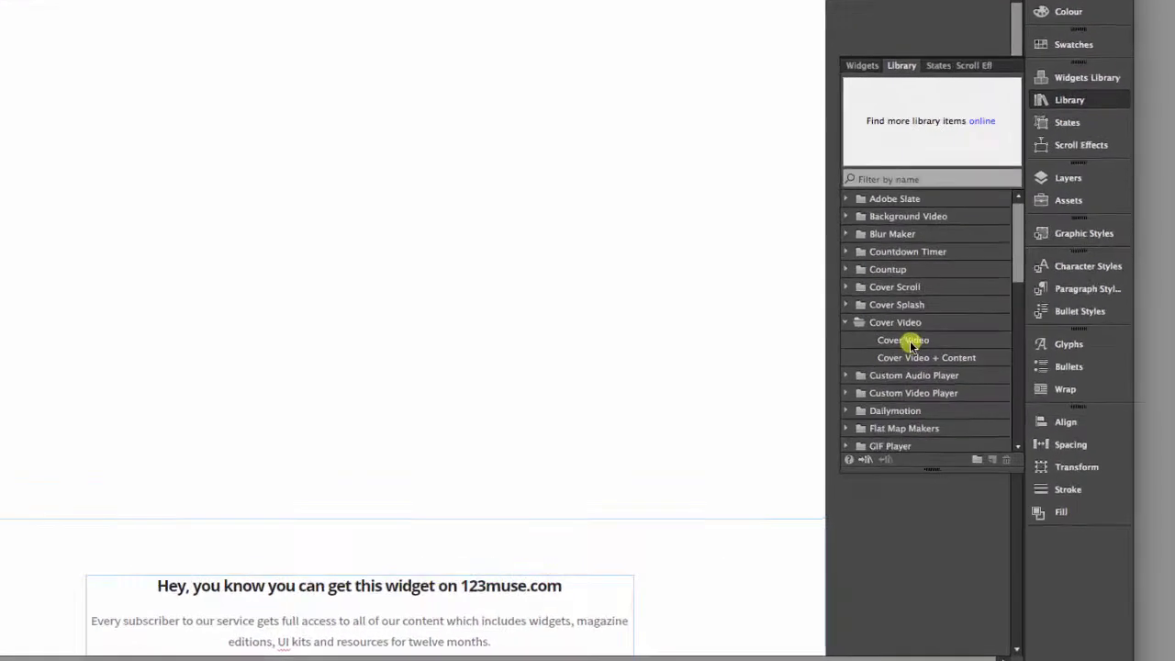
click(872, 325)
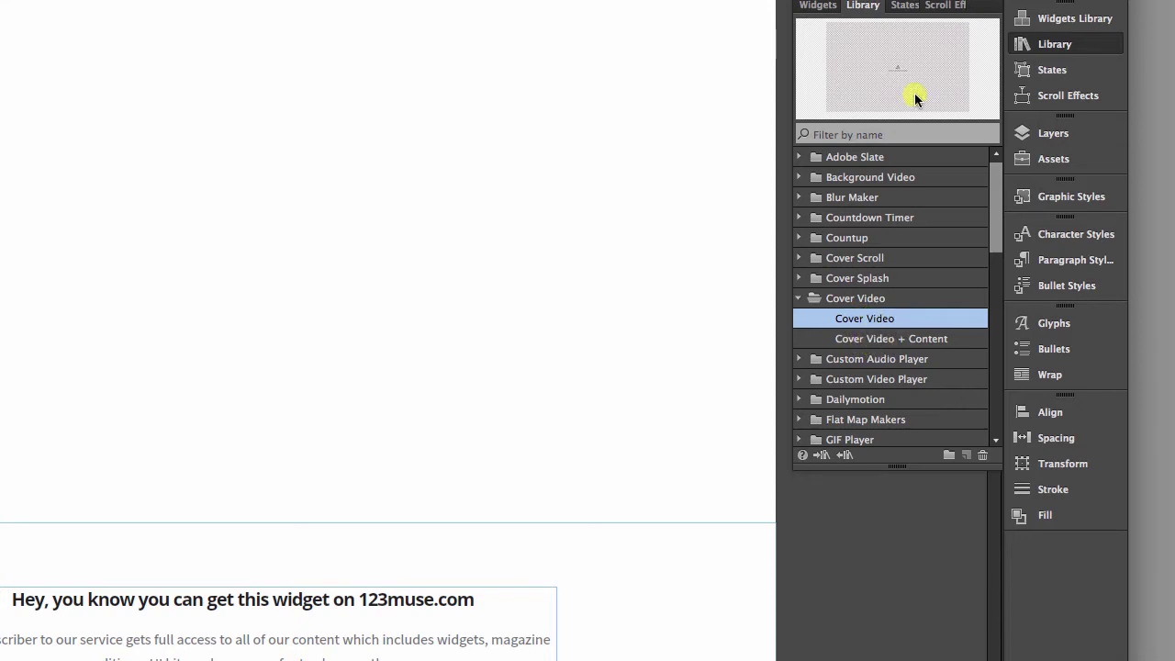
drag(931, 68, 202, 97)
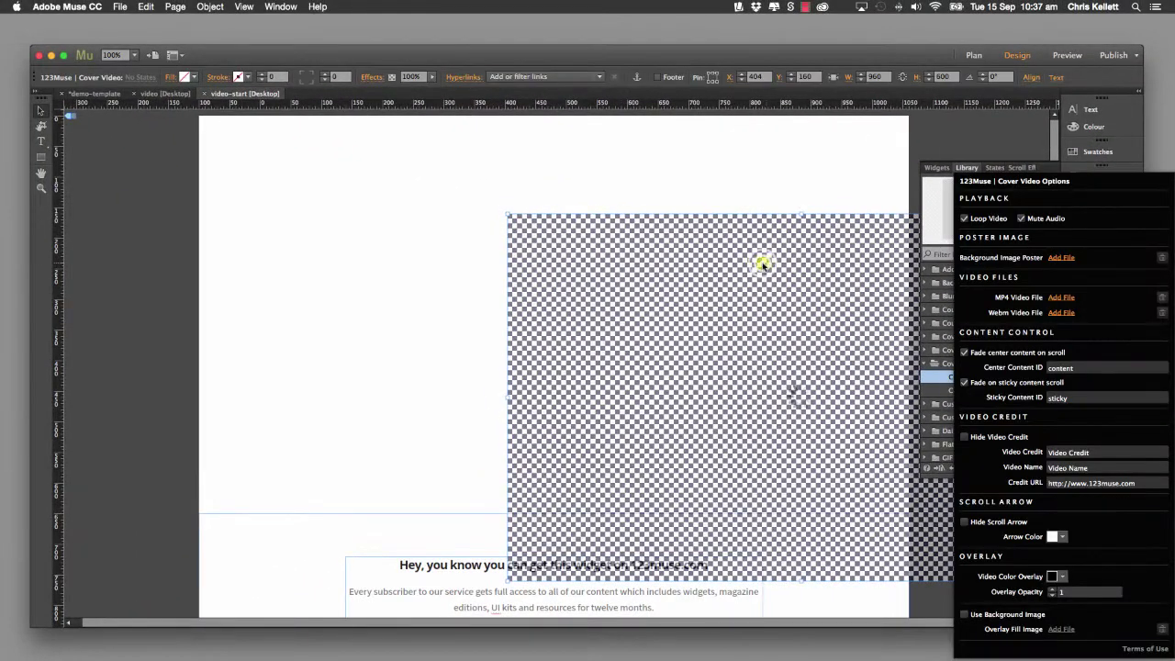
- Position the cover video widget at X 0, Y 0 at the page's top and stretch it to 100% width
click(587, 235)
drag(587, 236, 562, 186)
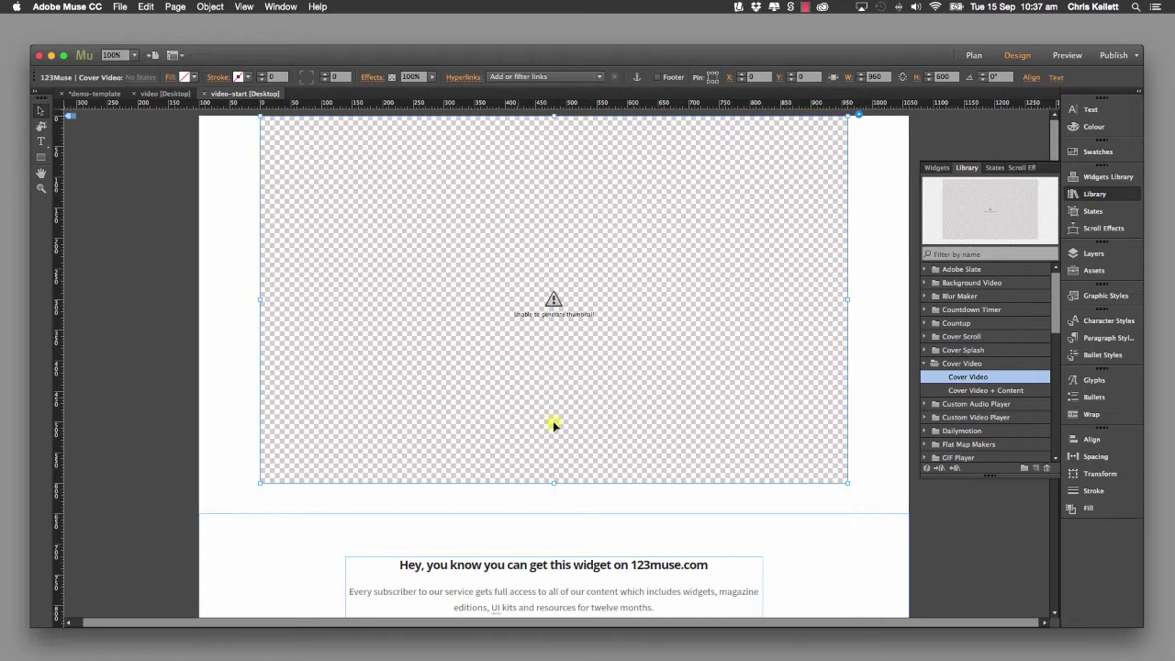
click(837, 76)
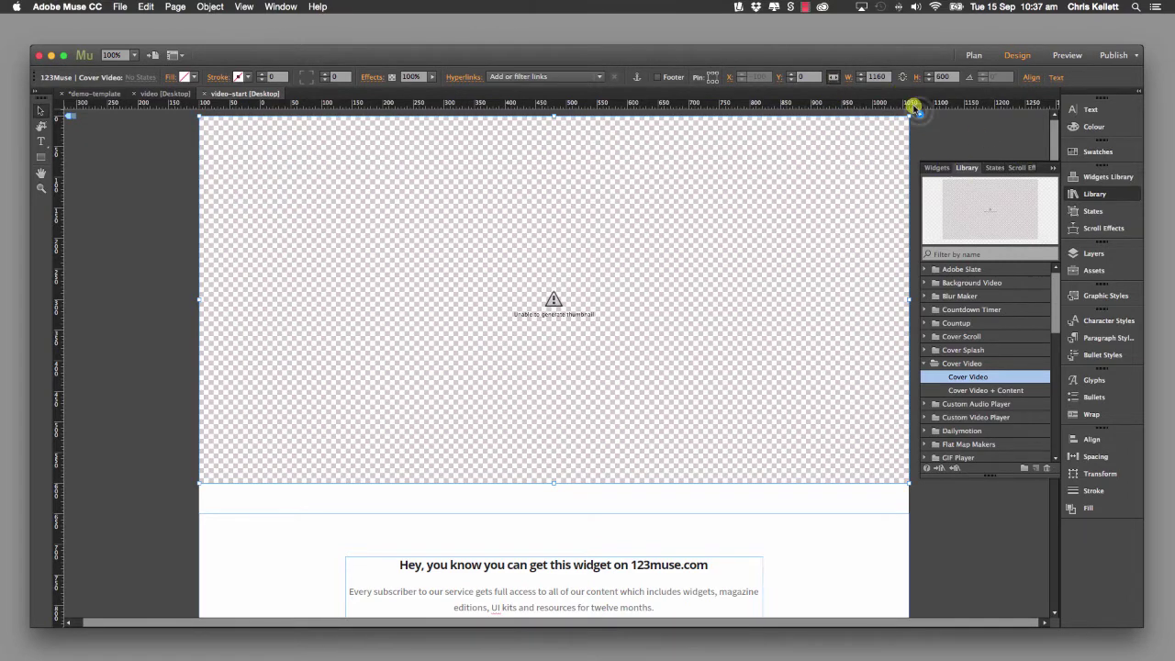
- Open the Cover Video options and try toggling Loop Video and Hide Video Credit, returning both to their original states
click(918, 111)
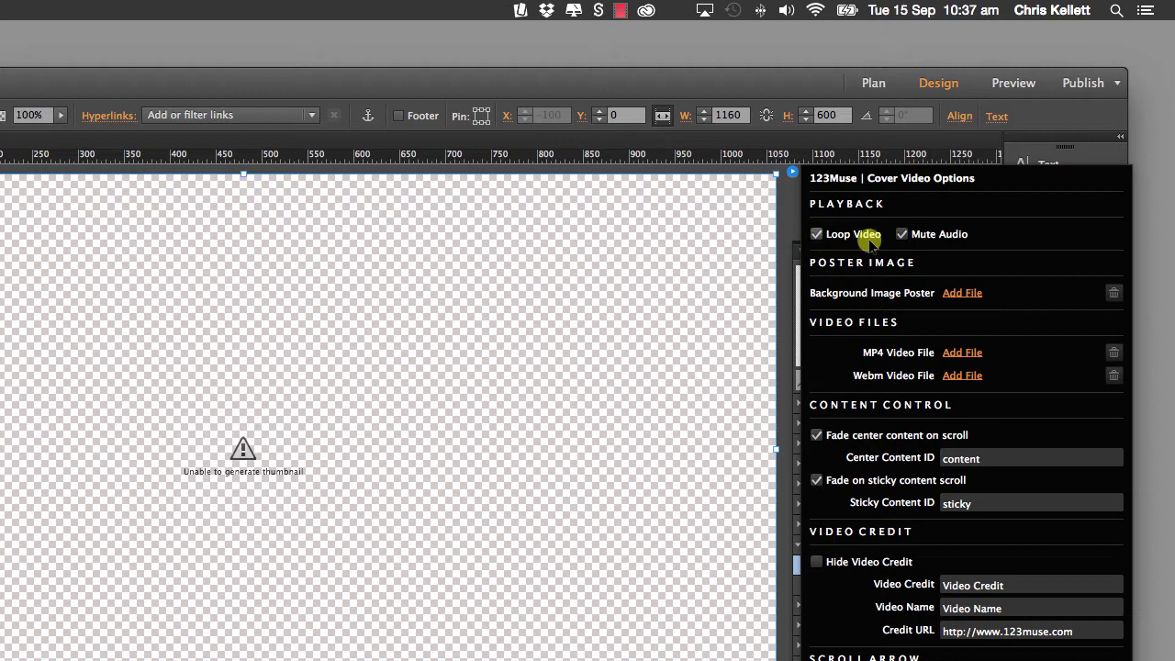
click(817, 235)
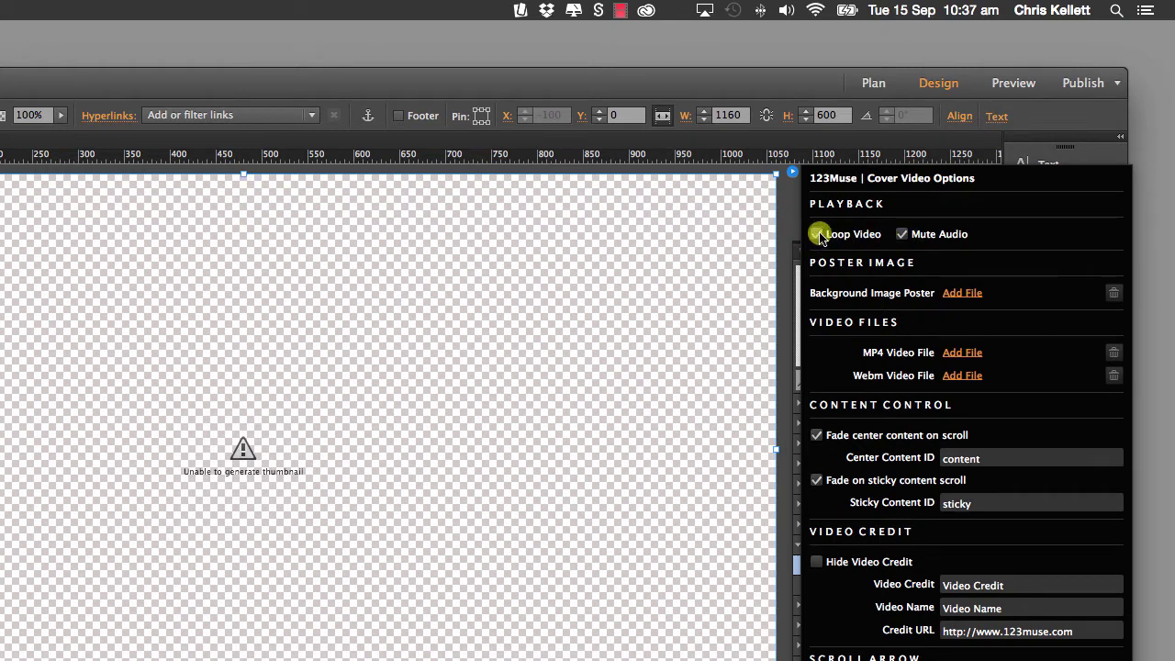
click(817, 235)
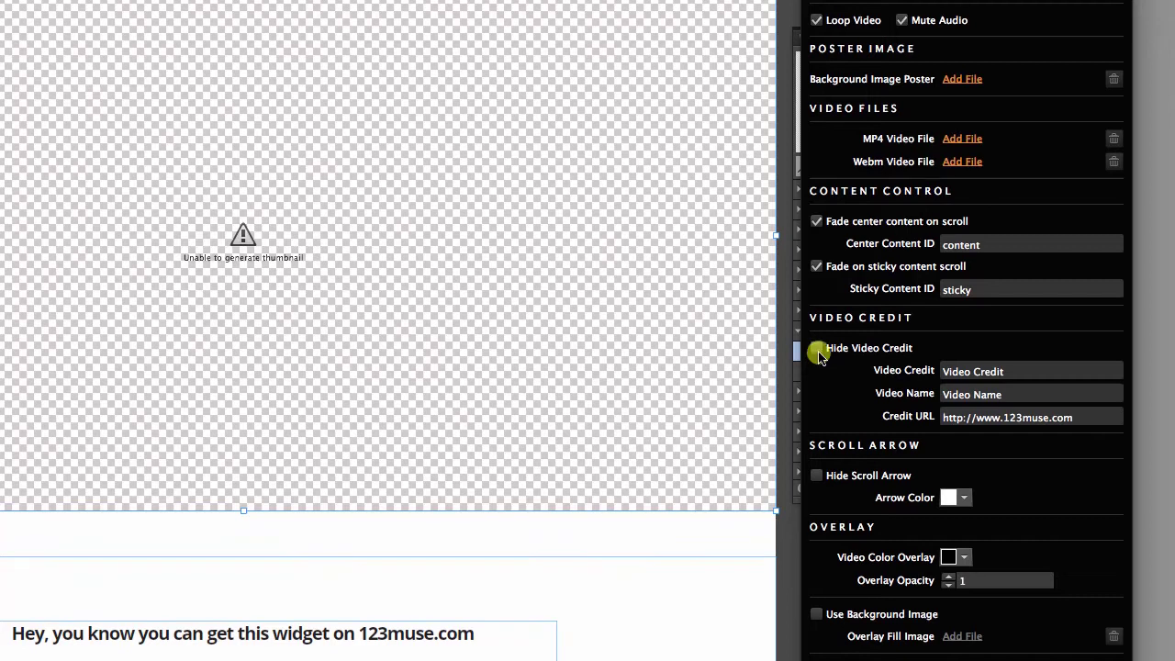
click(817, 349)
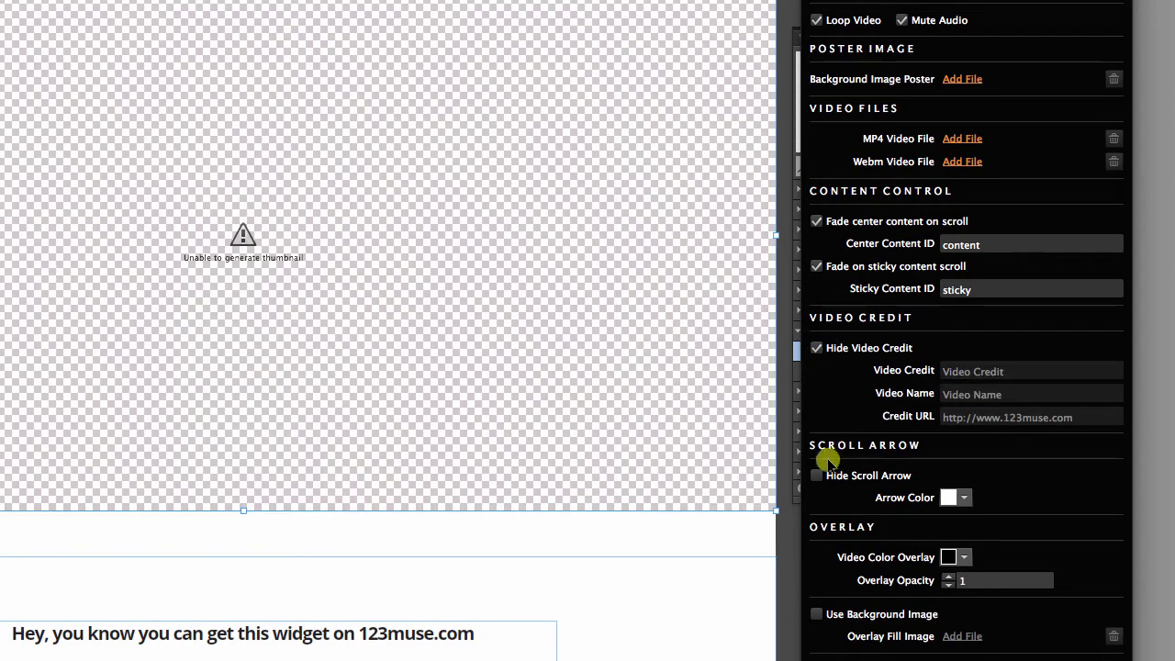
click(817, 348)
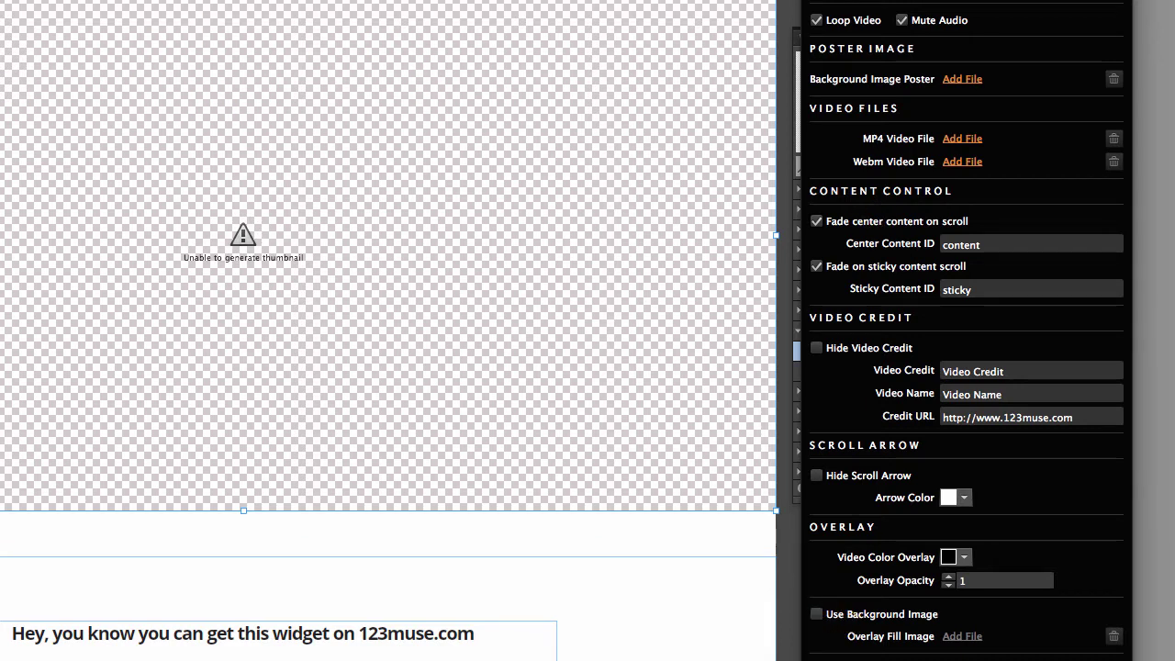
- Add poster.jpg from the desktop's assets folder as the cover video's background image poster
click(971, 81)
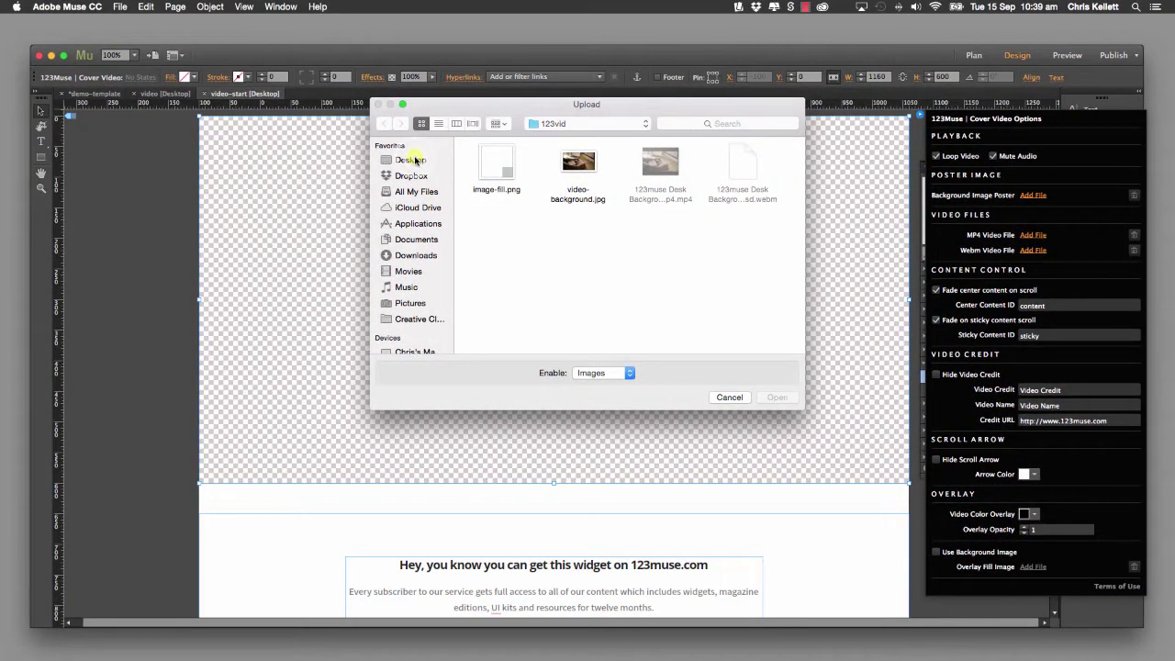
click(415, 160)
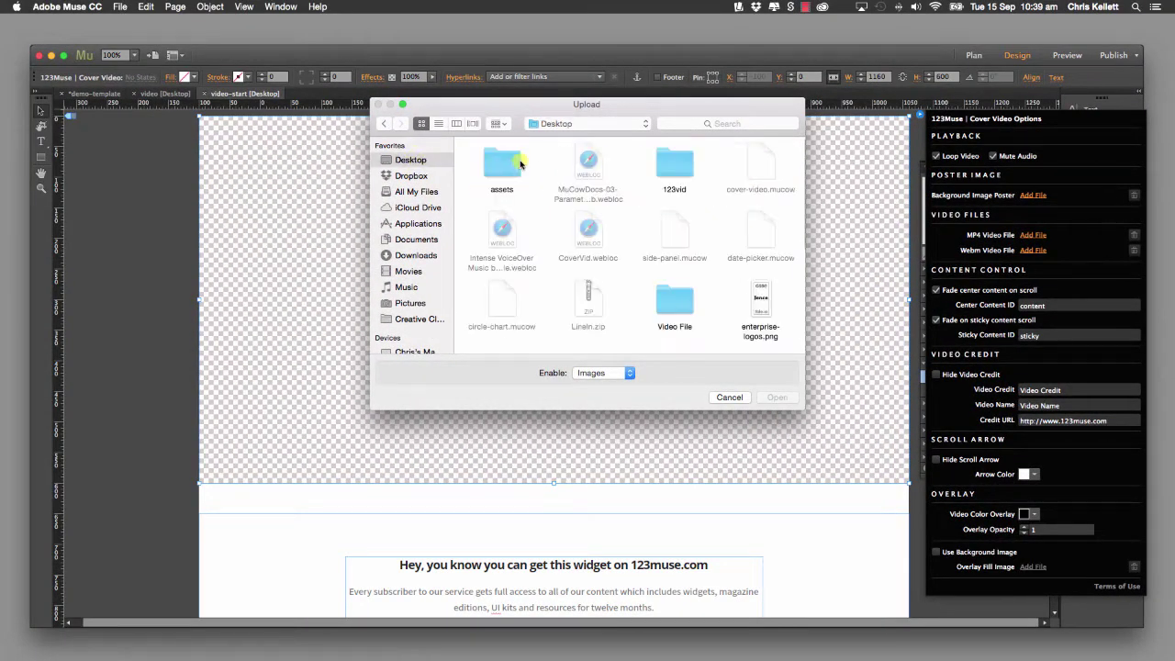
double_click(500, 165)
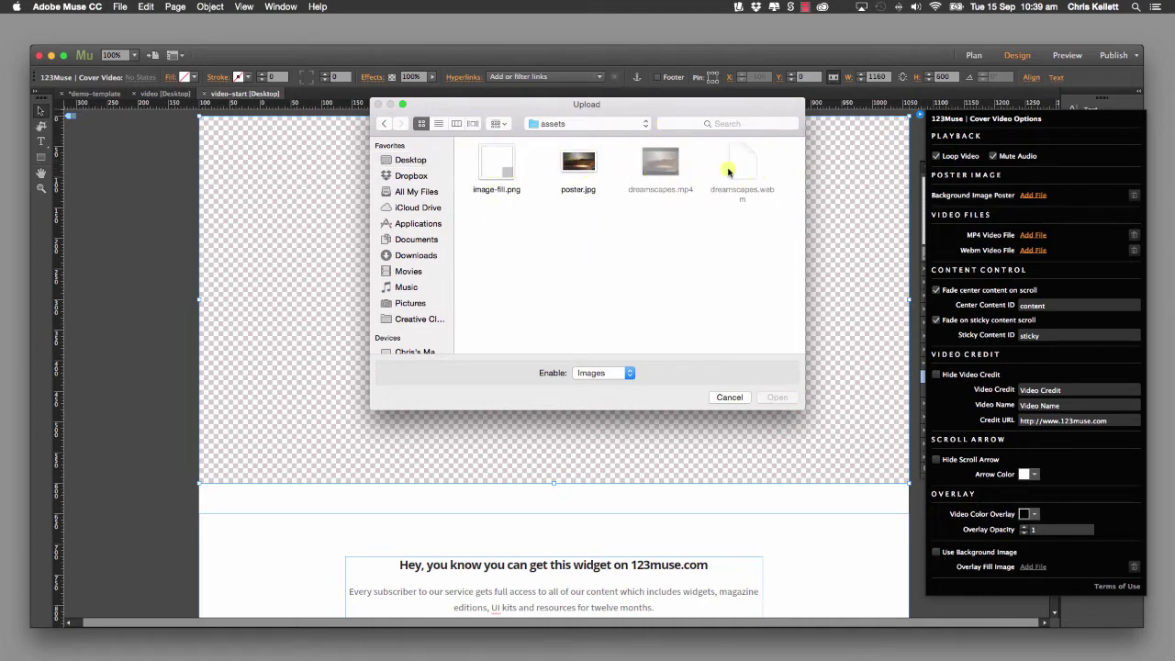
click(580, 164)
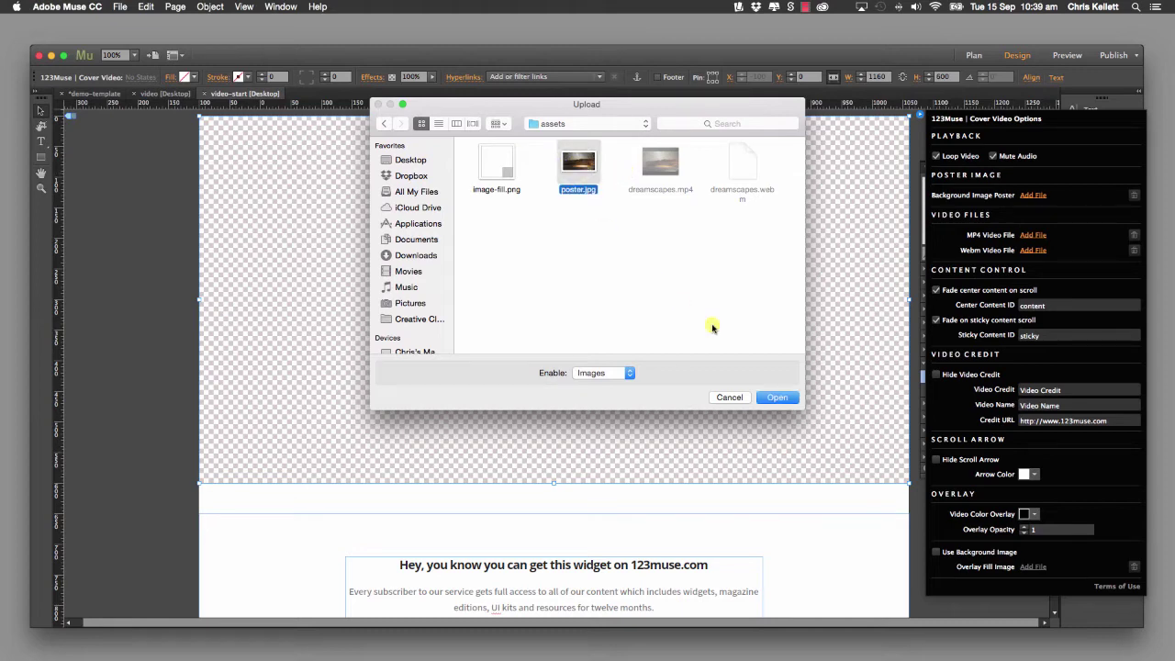
click(776, 397)
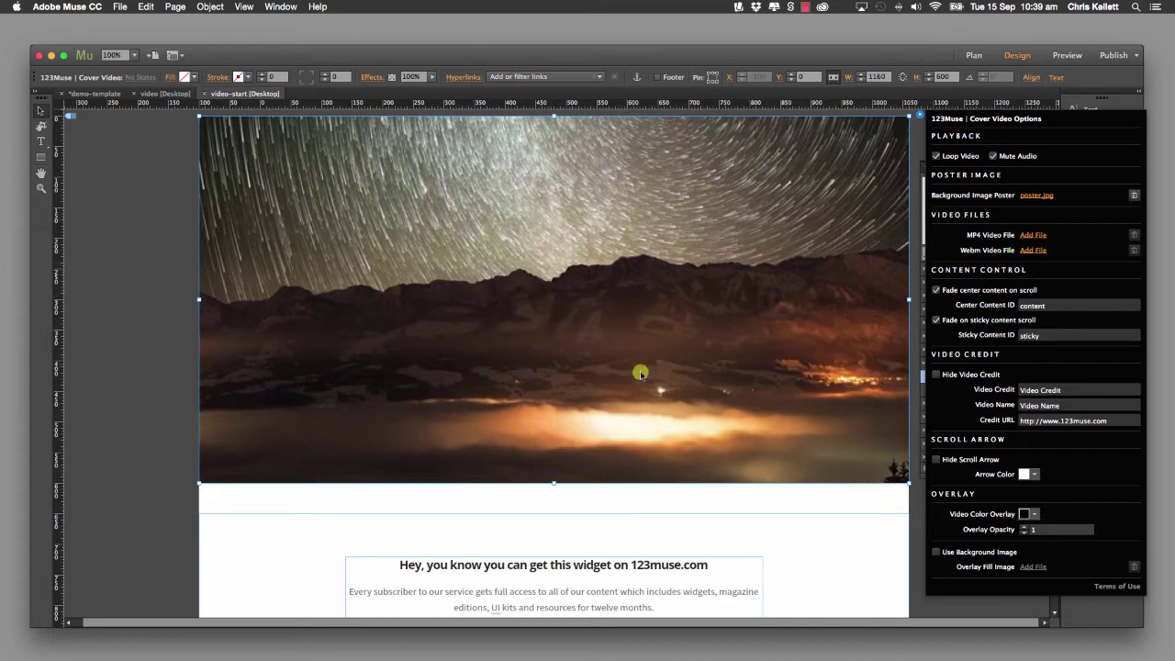
click(685, 335)
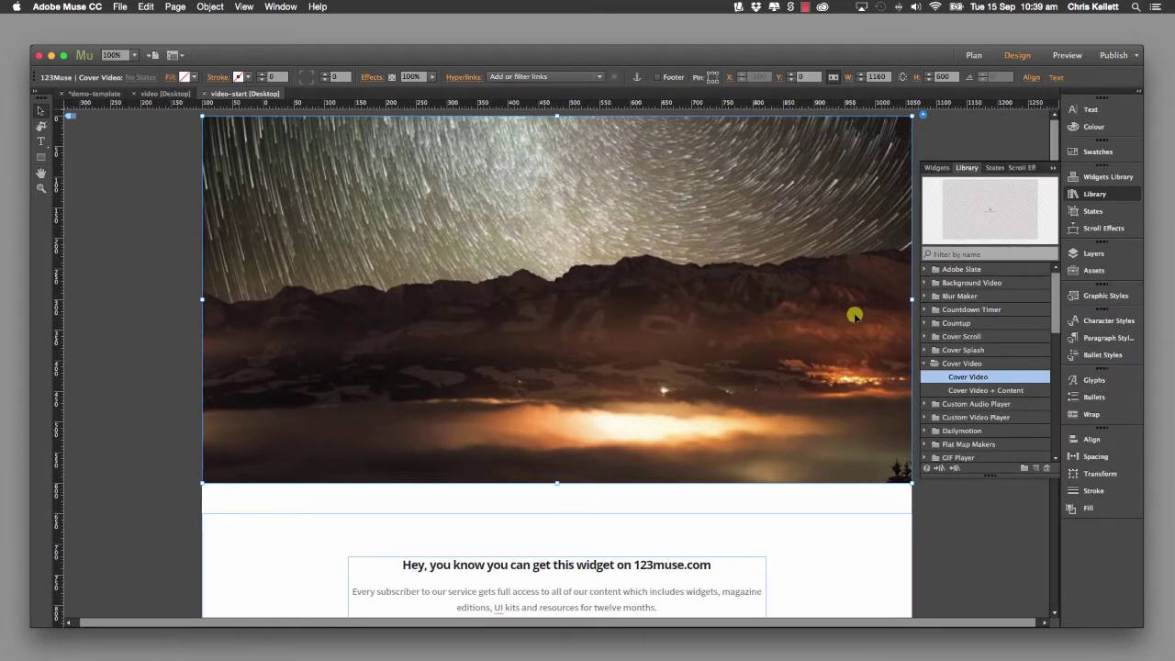
- Reopen the Cover Video options and add dreamscapes.mp4 as the widget's MP4 video file
click(931, 107)
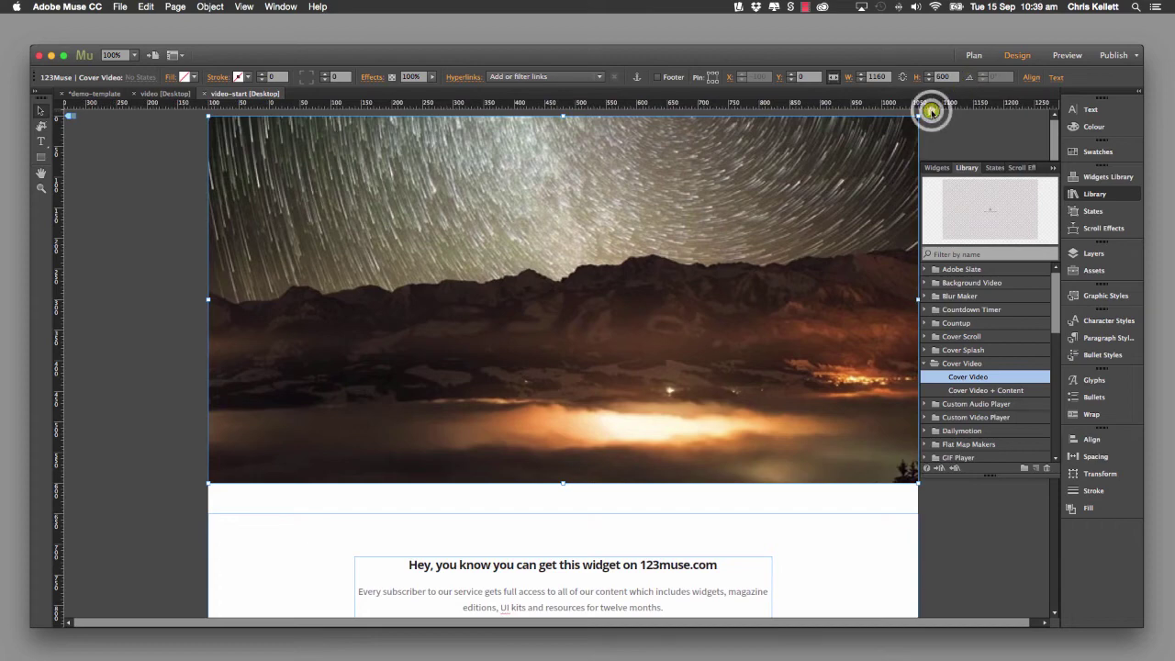
click(930, 108)
click(1046, 235)
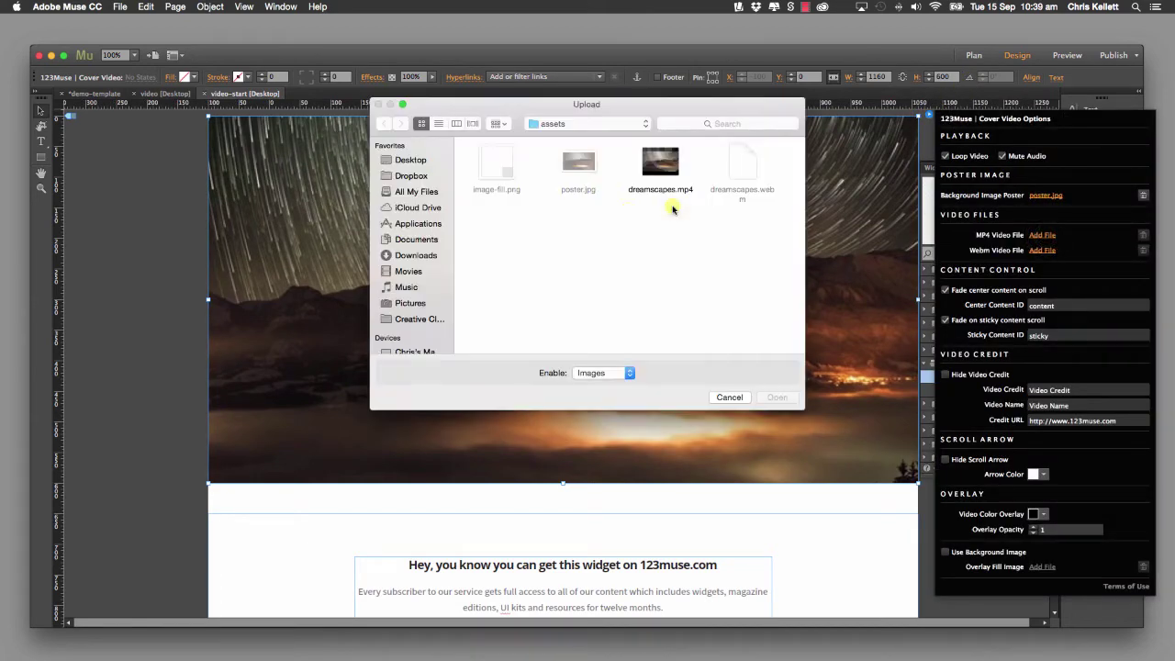
click(660, 167)
click(774, 394)
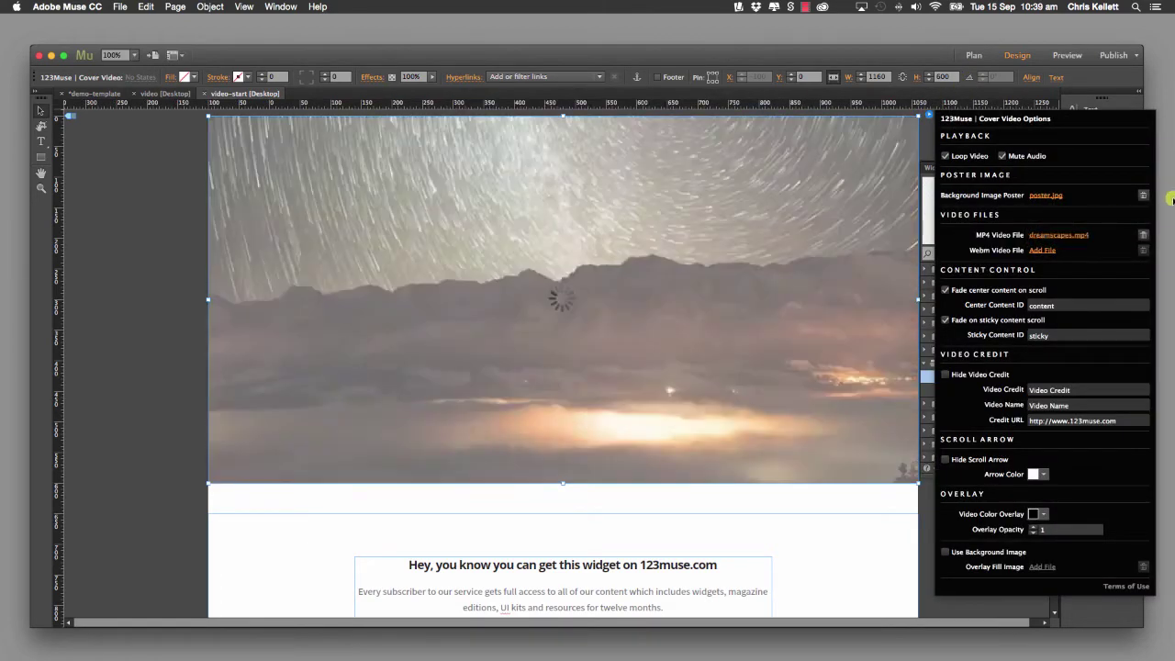
- Add dreamscapes.webm from the assets folder as the widget's Webm video file
click(1040, 250)
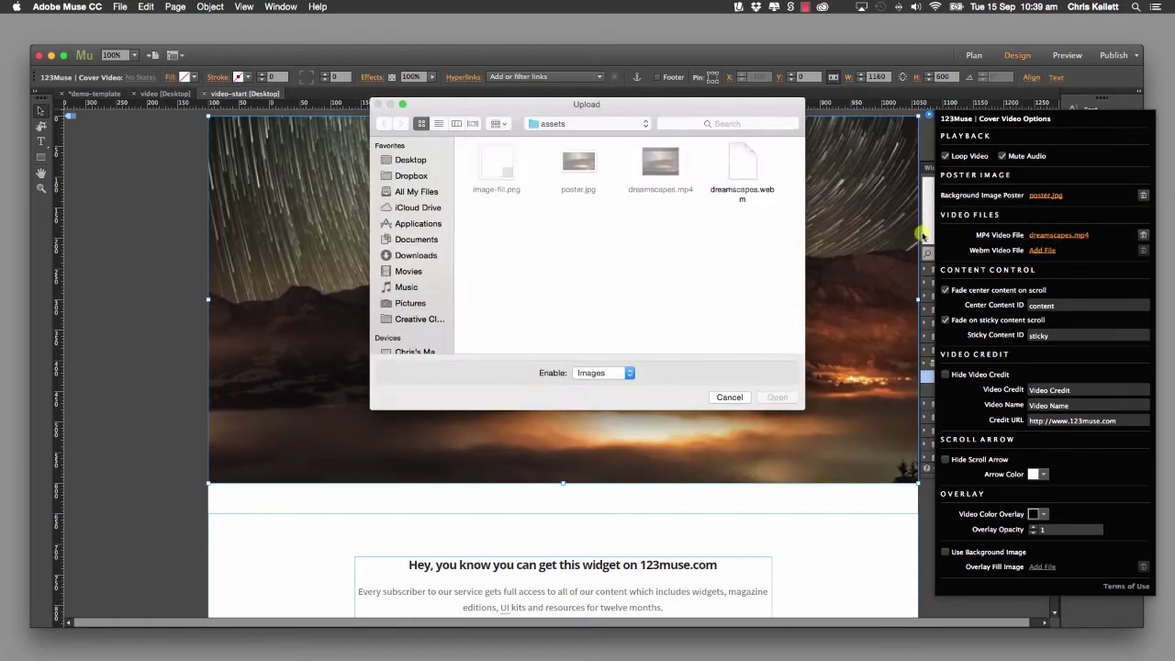
click(742, 167)
click(782, 402)
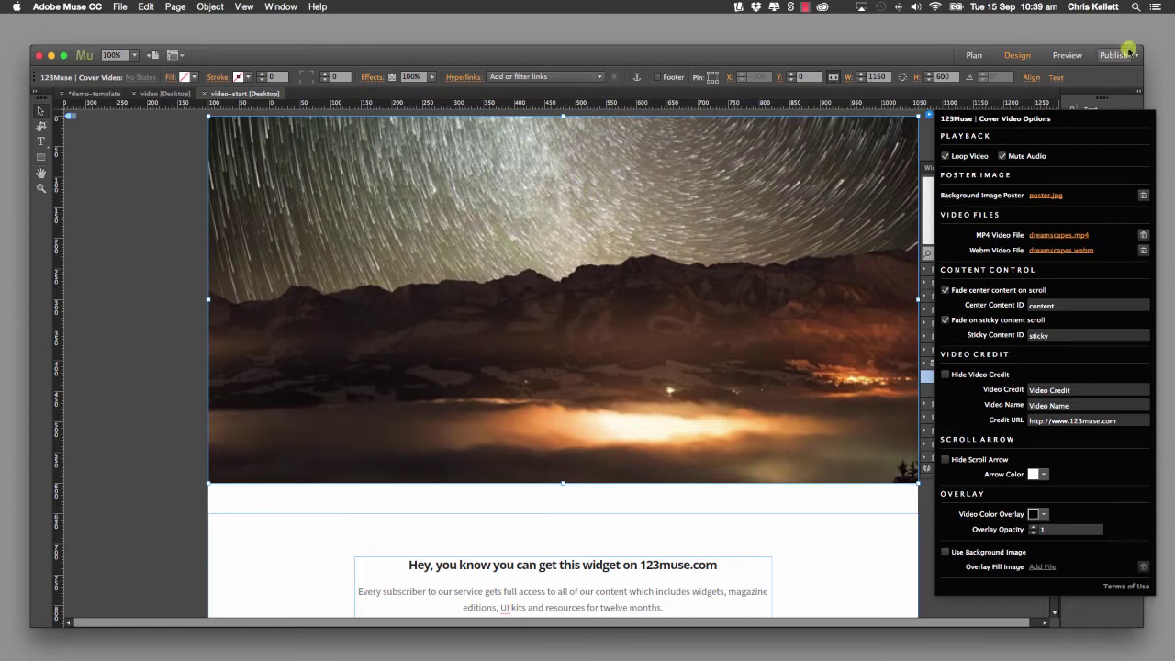
- Preview the page in the browser and scroll down and back up to check the cover video header
click(120, 7)
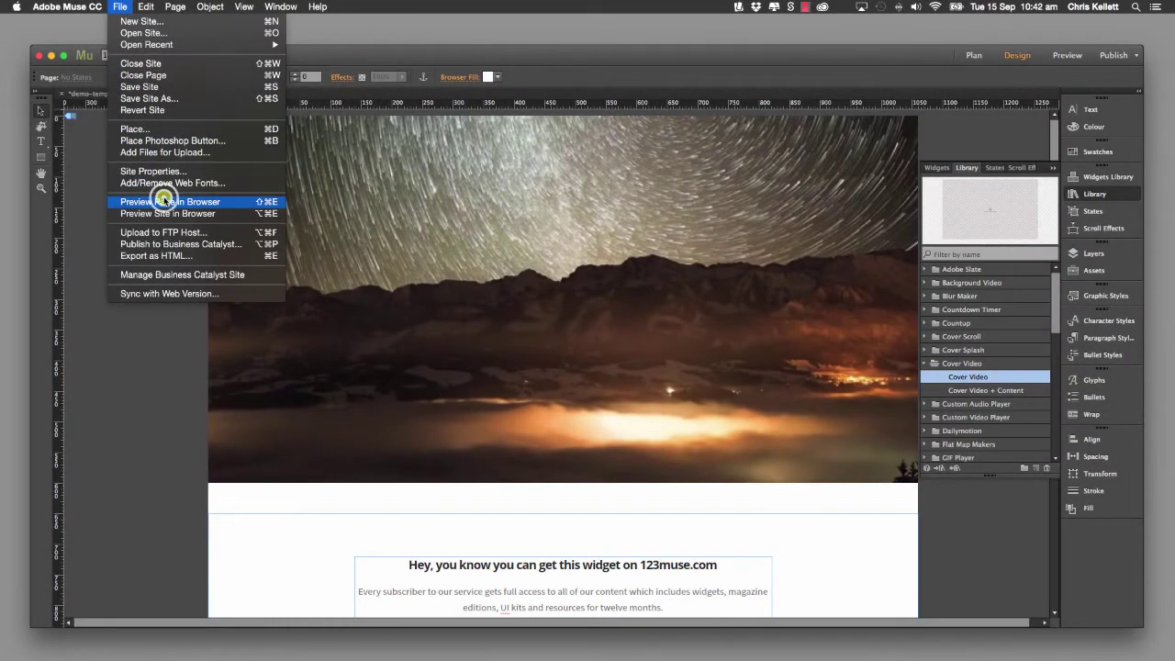
click(163, 201)
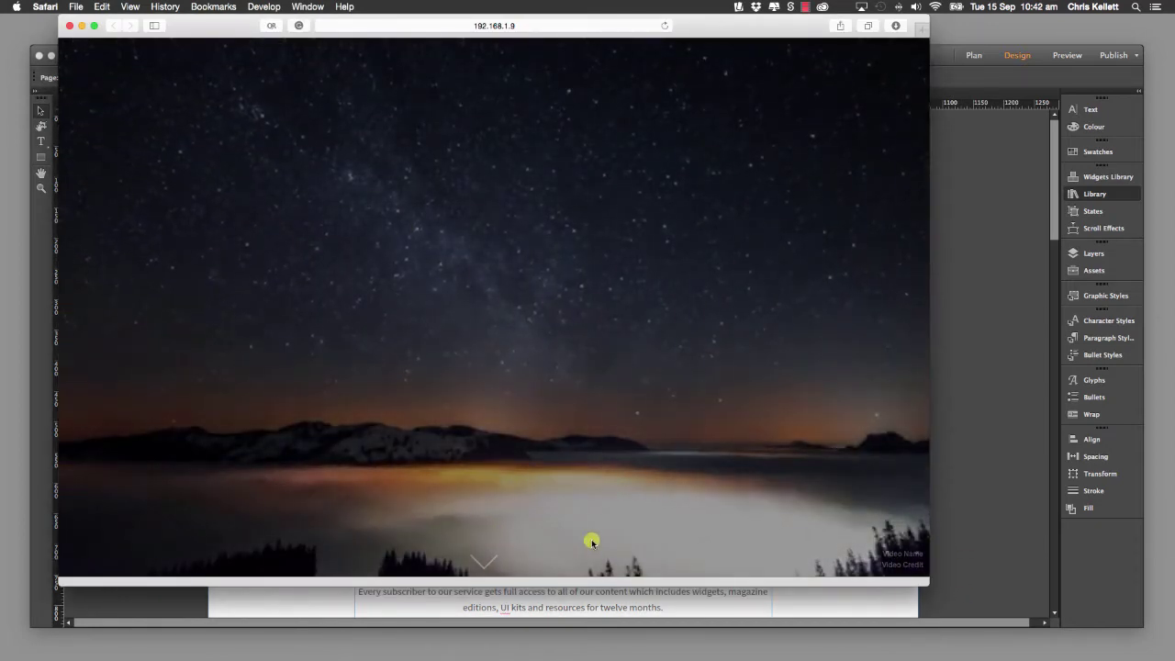
scroll(600, 313, down, 10)
scroll(918, 571, up, 12)
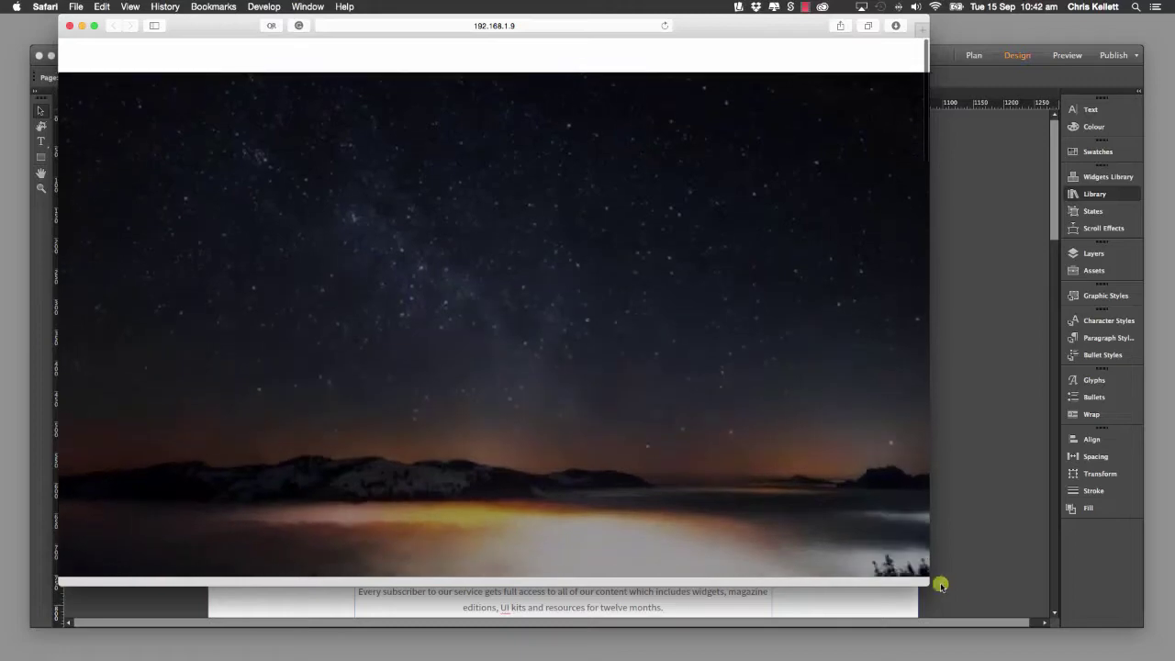
- Resize the browser window smaller and larger and scroll the page to check how the cover video adapts
drag(918, 571, 913, 541)
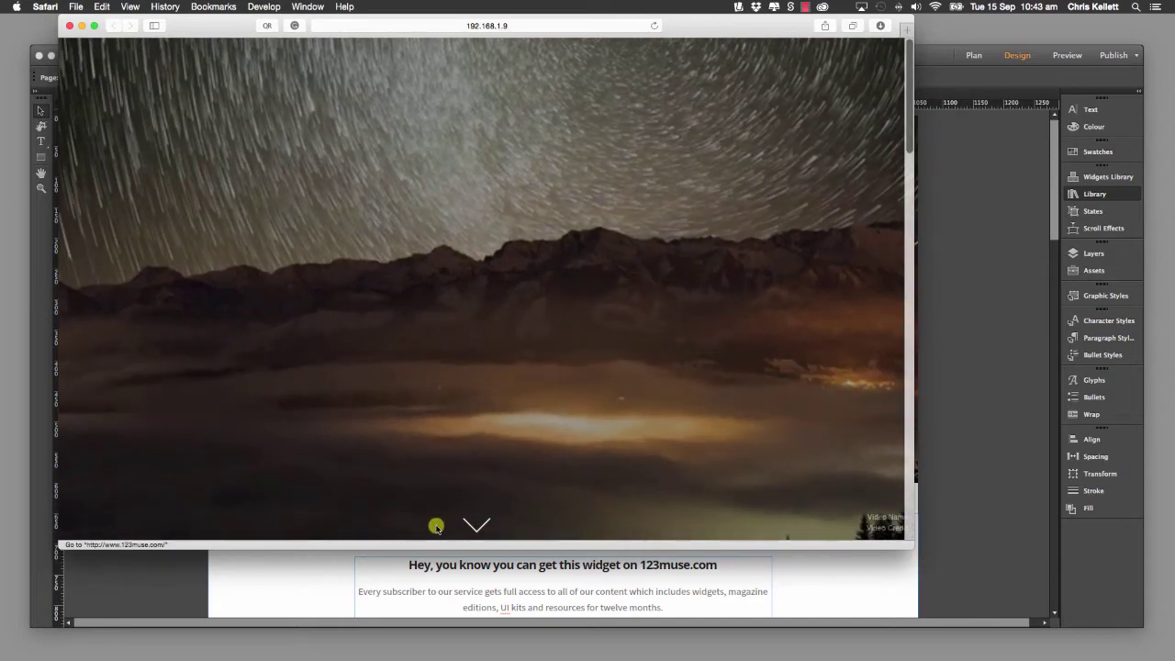
scroll(554, 496, down, 2)
scroll(555, 496, down, 6)
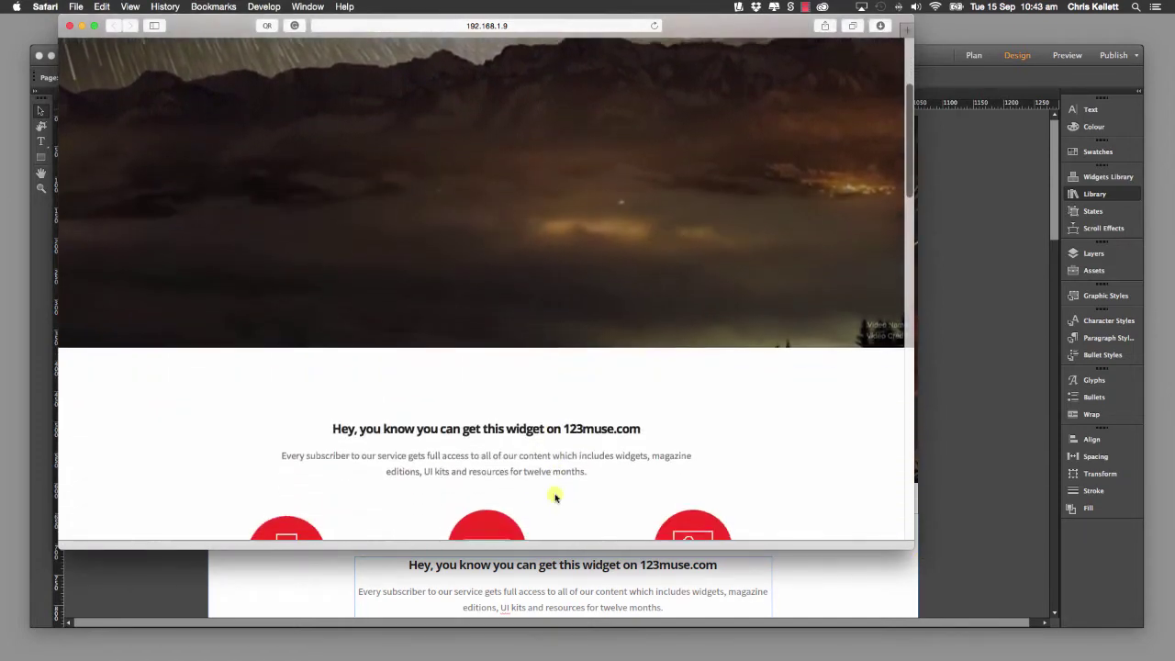
scroll(557, 493, up, 4)
scroll(558, 494, up, 3)
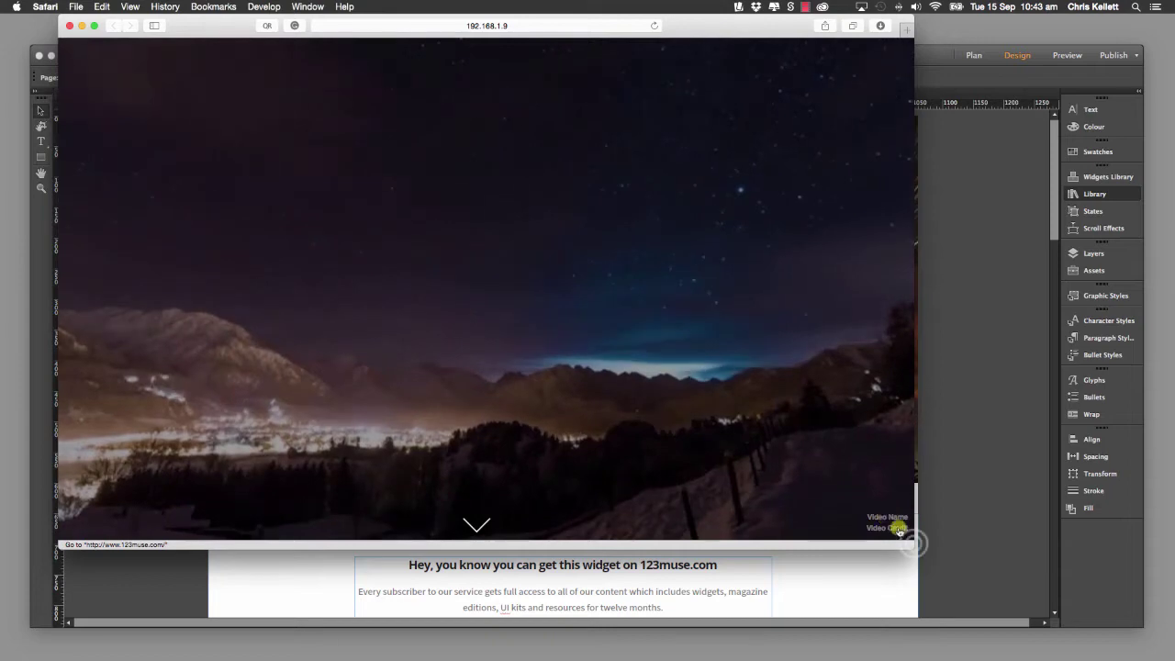
drag(899, 530, 1076, 571)
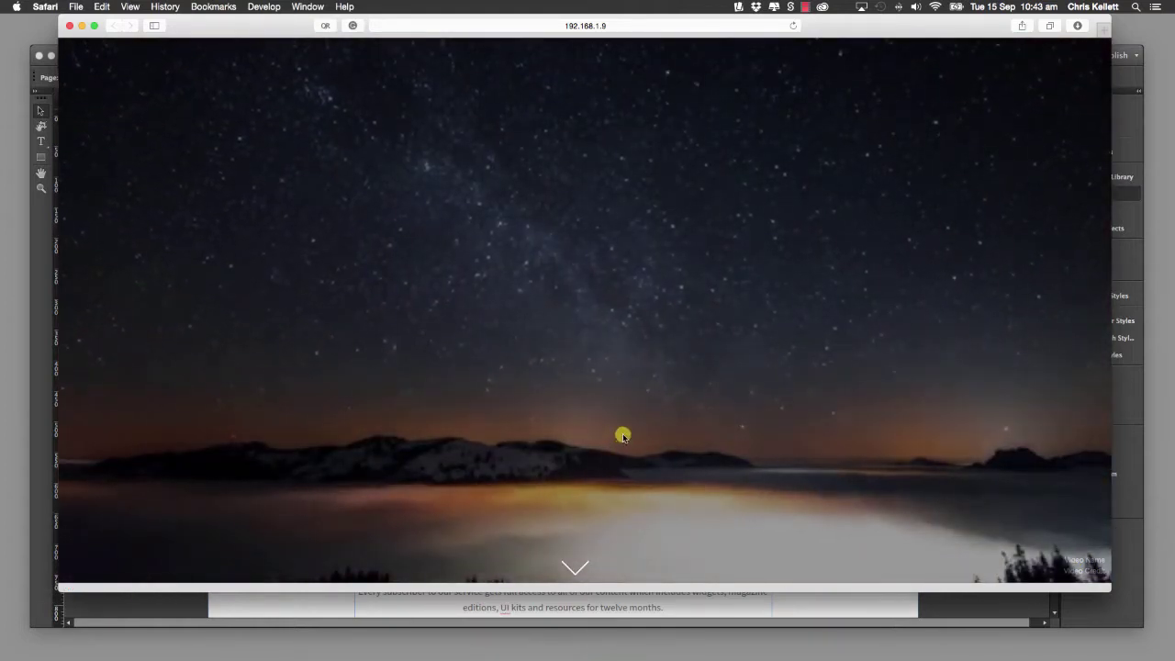
drag(1108, 588, 849, 530)
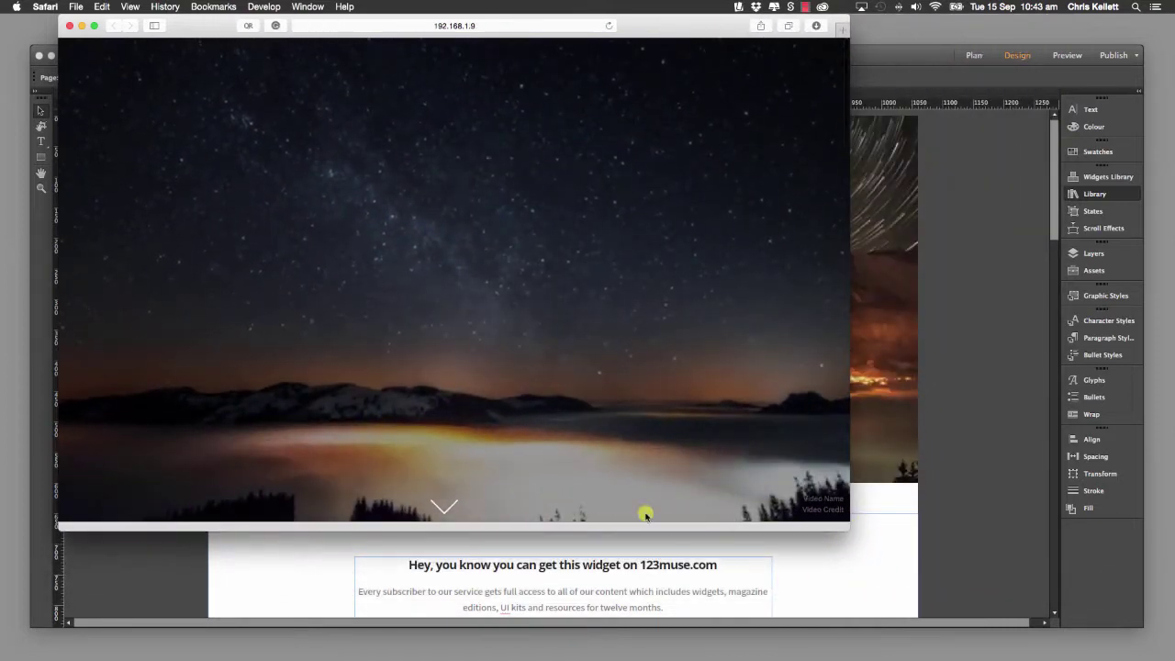
- Switch back to Adobe Muse, reopen the cover video widget's options and enable Hide Video Credit
click(956, 441)
click(834, 401)
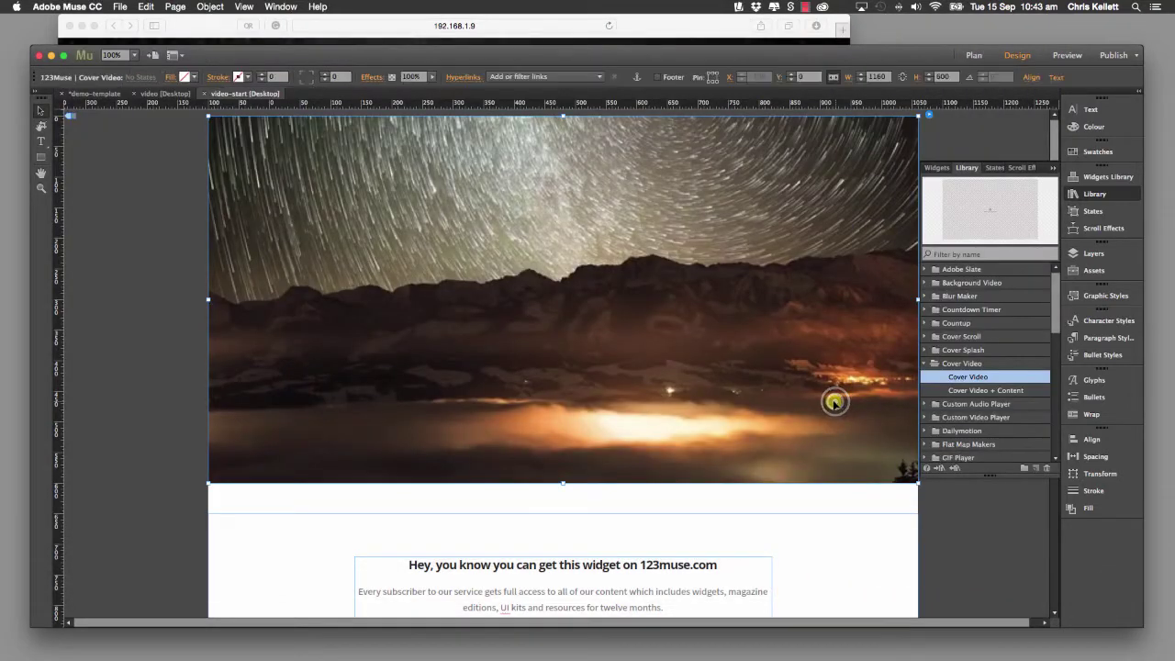
click(925, 114)
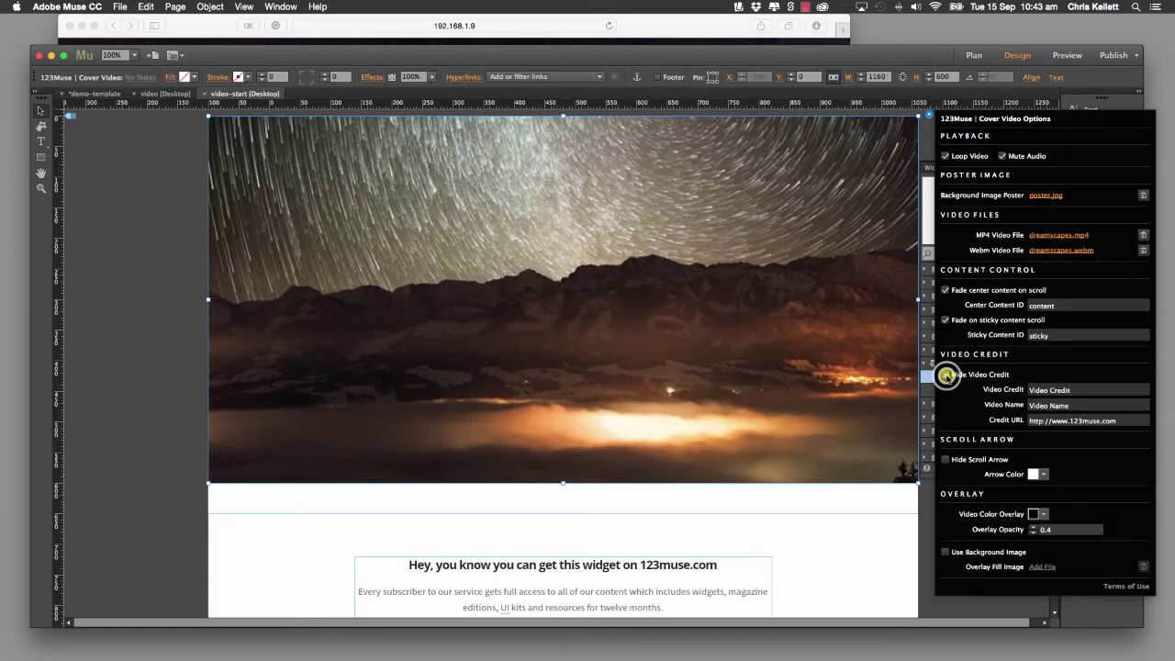
click(946, 375)
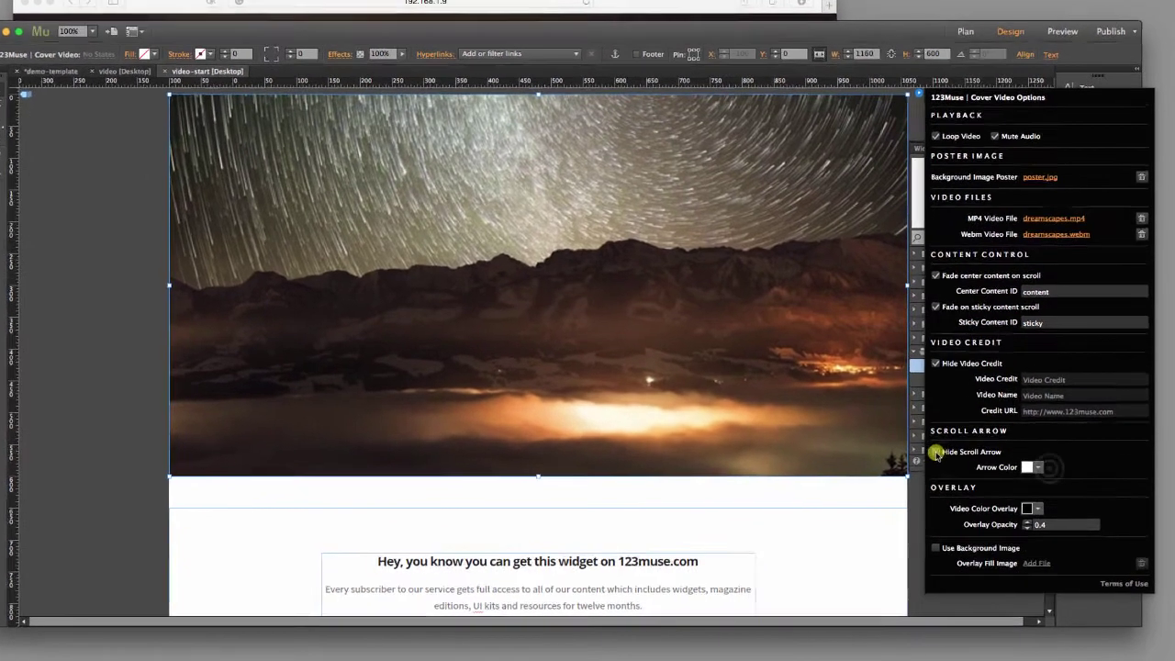
- Set the scroll arrow colour to the red swatch F92F17
click(1043, 473)
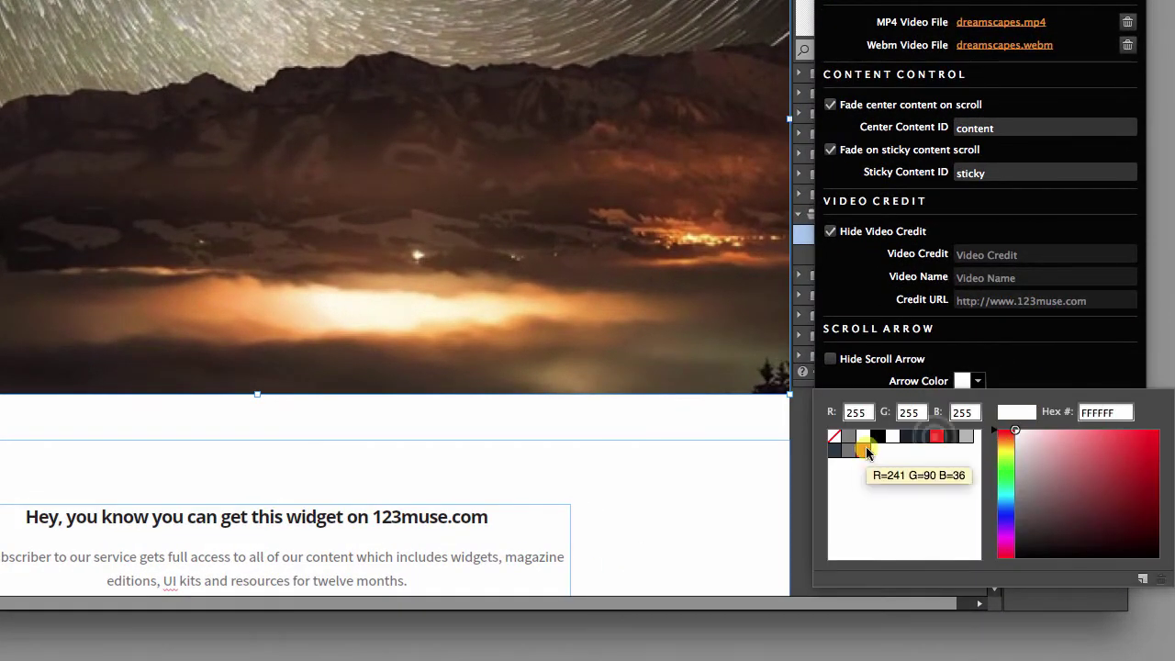
click(934, 436)
click(1039, 359)
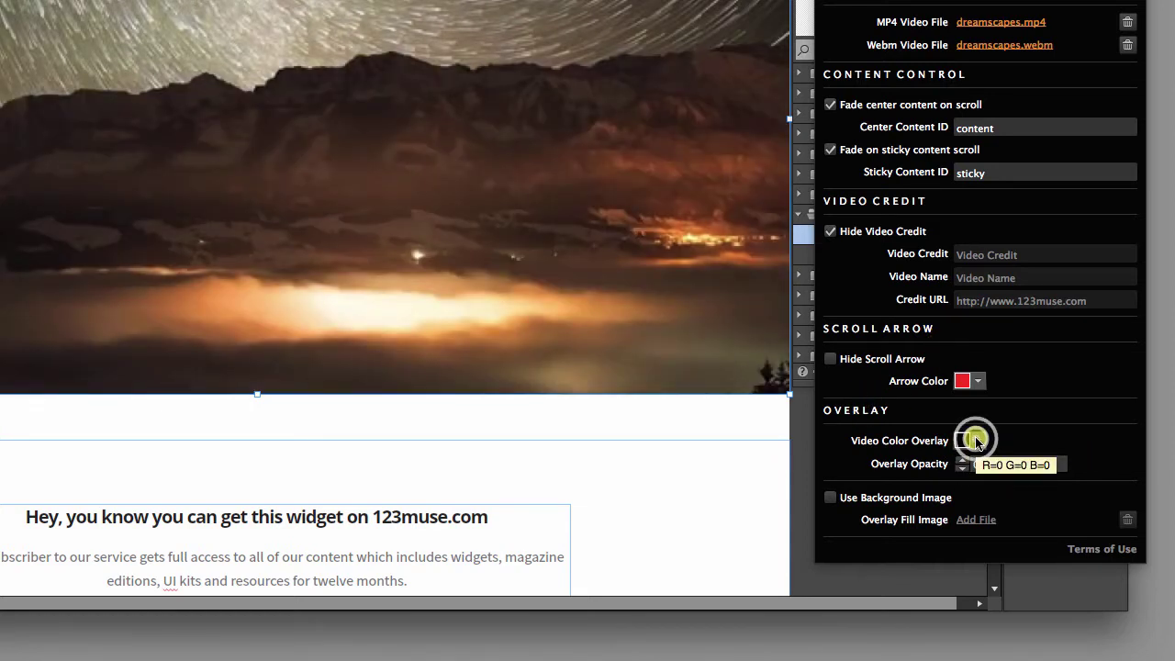
- Set the Video Color Overlay to the red swatch F92F17
click(976, 441)
click(936, 496)
click(1030, 384)
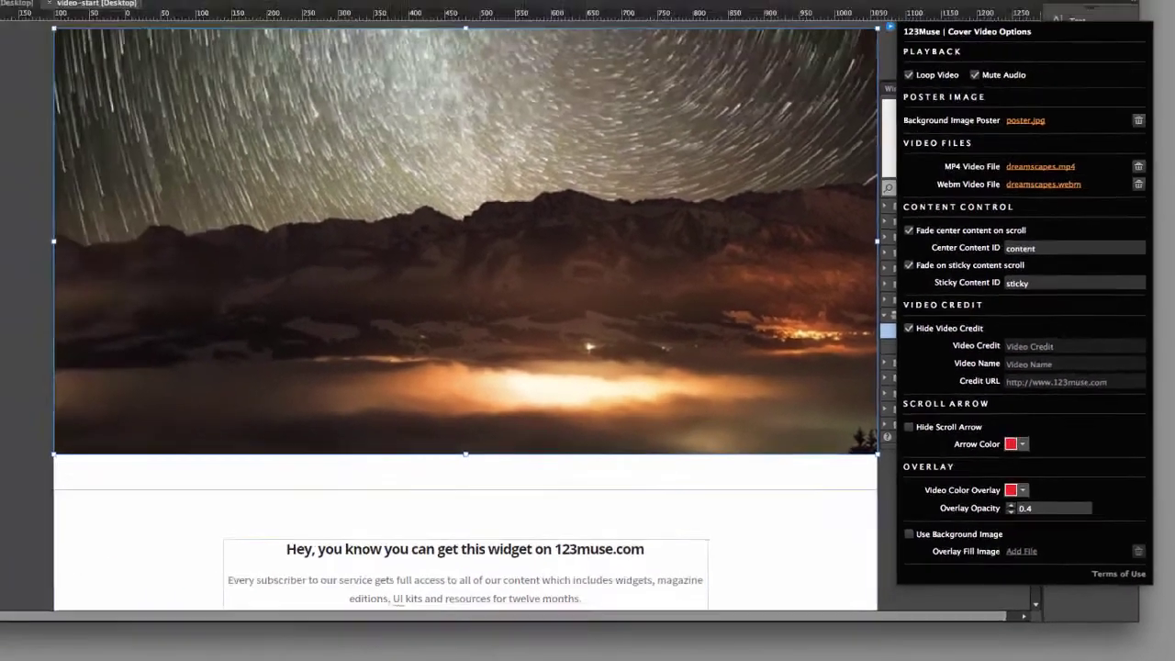
- Preview the page in the browser and scroll it to check the red overlay and scroll arrow
click(120, 6)
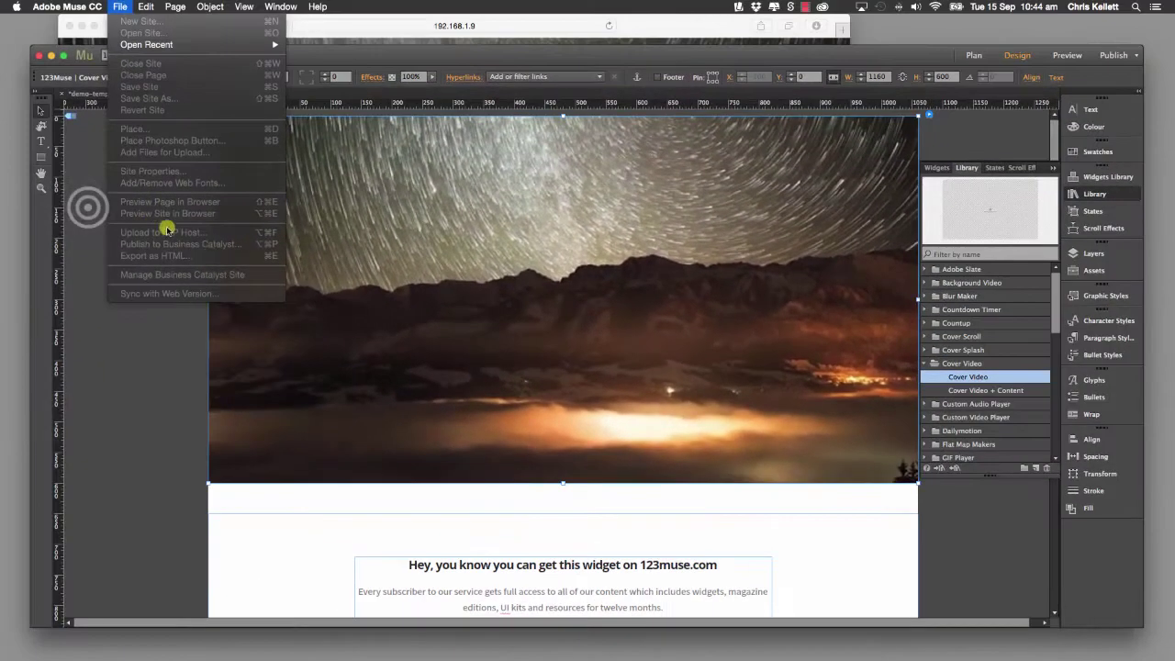
click(88, 208)
click(81, 193)
click(119, 6)
click(165, 201)
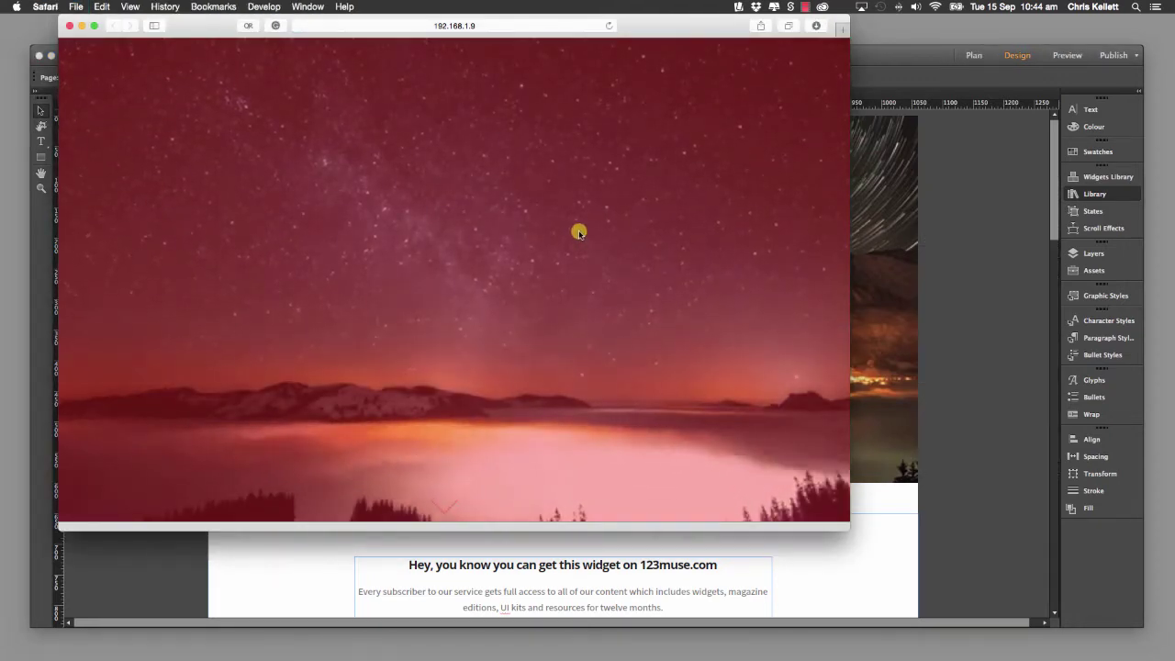
scroll(578, 230, down, 4)
scroll(448, 413, up, 4)
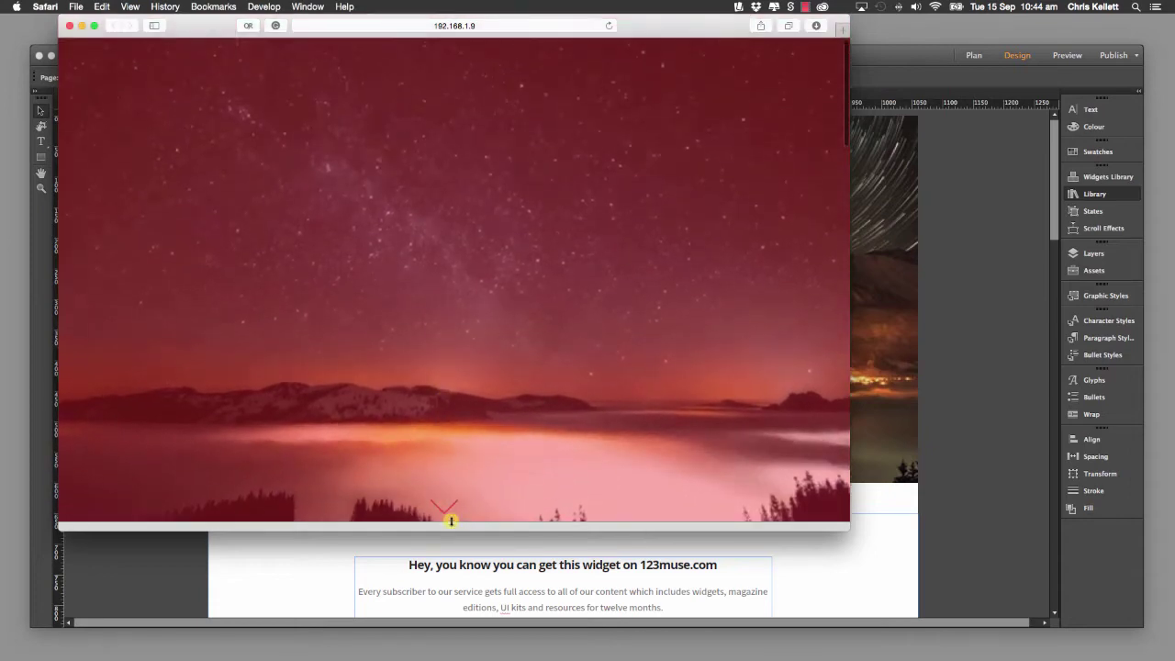
- Switch back to Adobe Muse, reopen the cover video options and set the scroll arrow colour to white
click(957, 472)
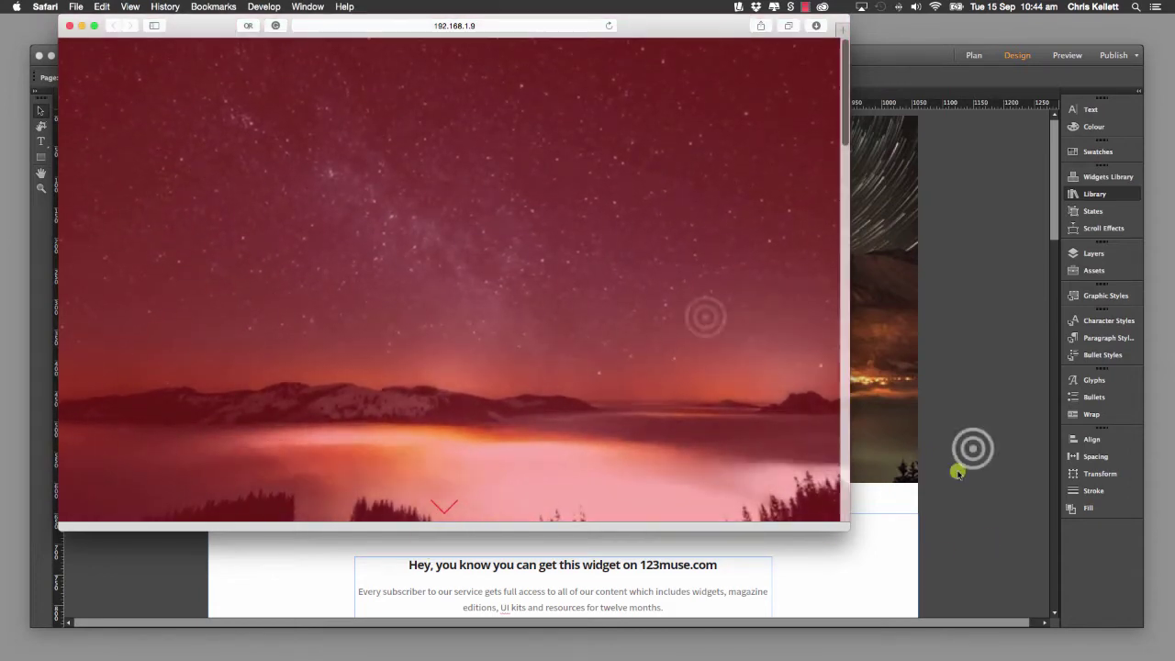
click(704, 316)
click(930, 114)
click(930, 114)
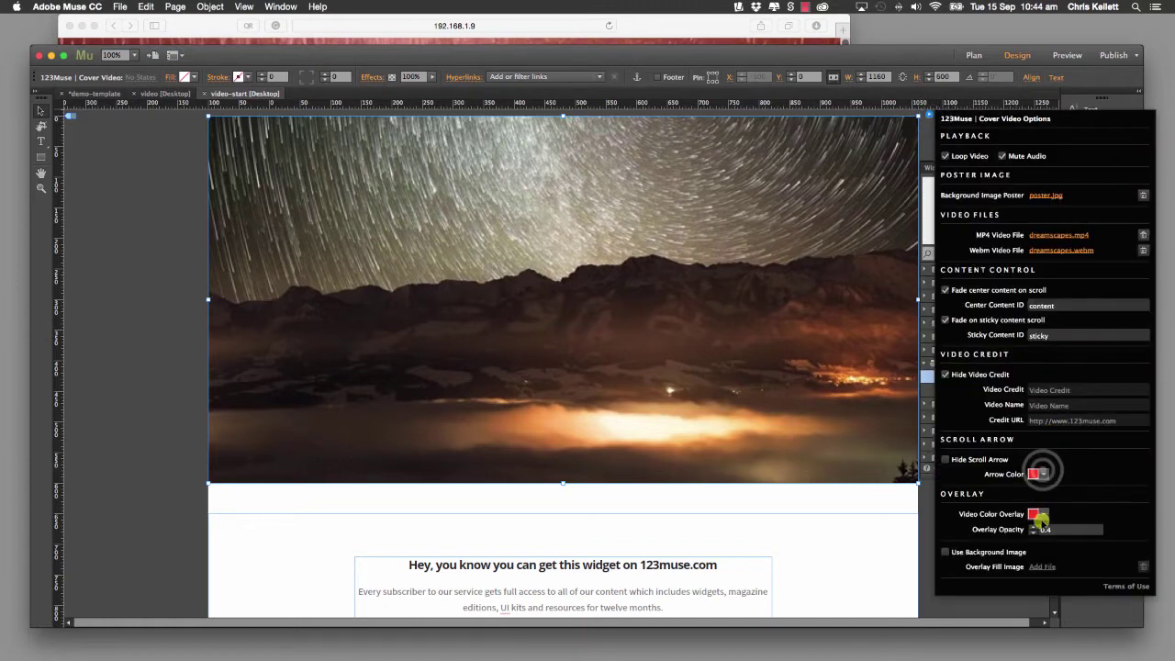
click(1037, 473)
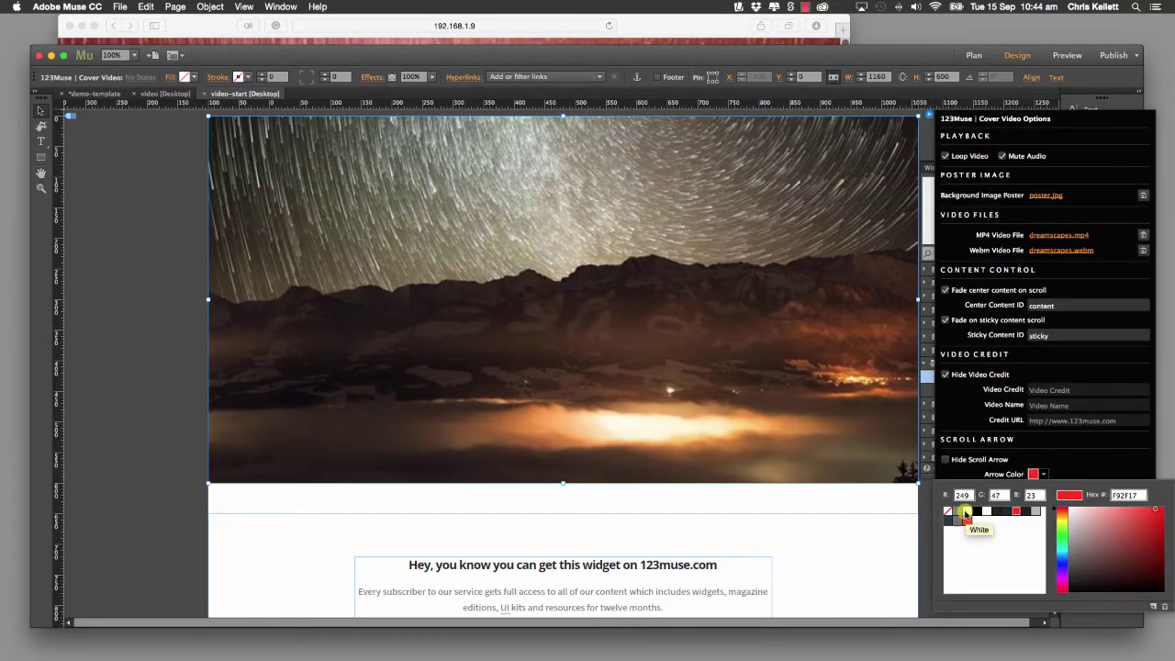
click(982, 514)
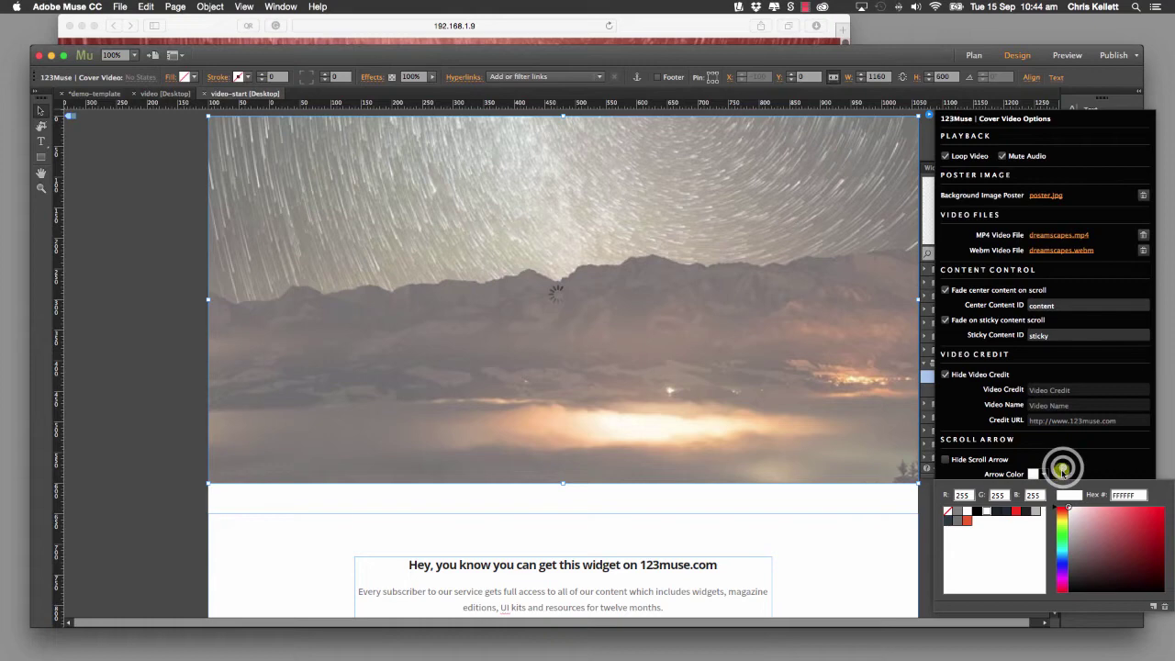
click(1062, 466)
- Set the Video Color Overlay to black and lower the Overlay Opacity to 0.3
click(1043, 516)
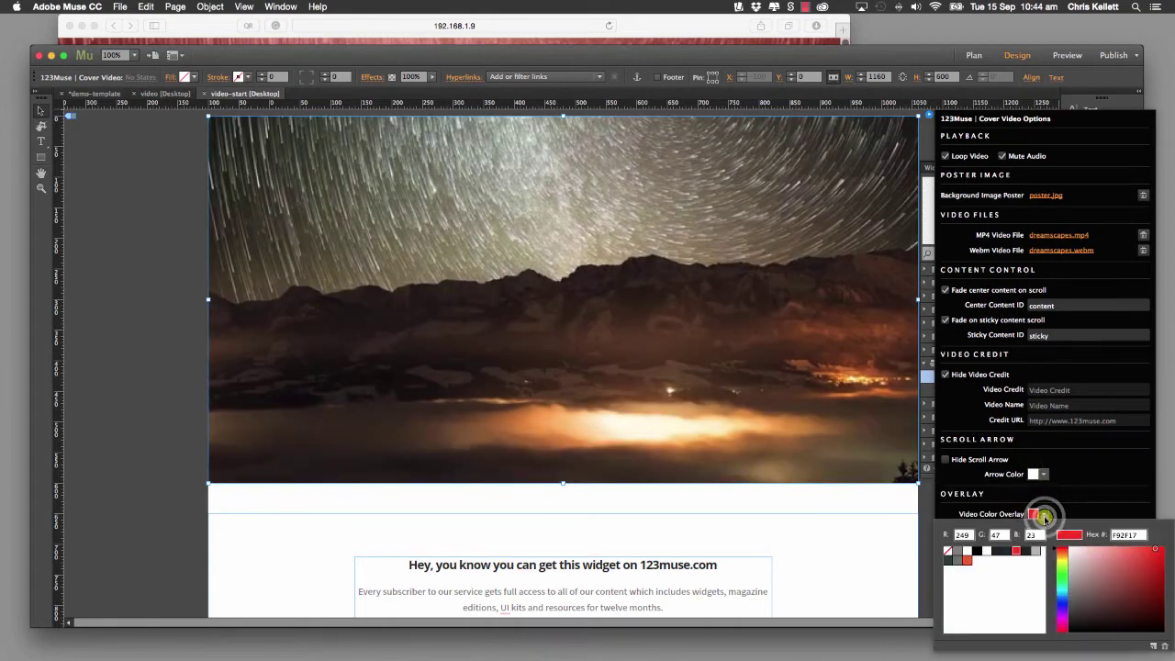
click(987, 550)
click(1079, 485)
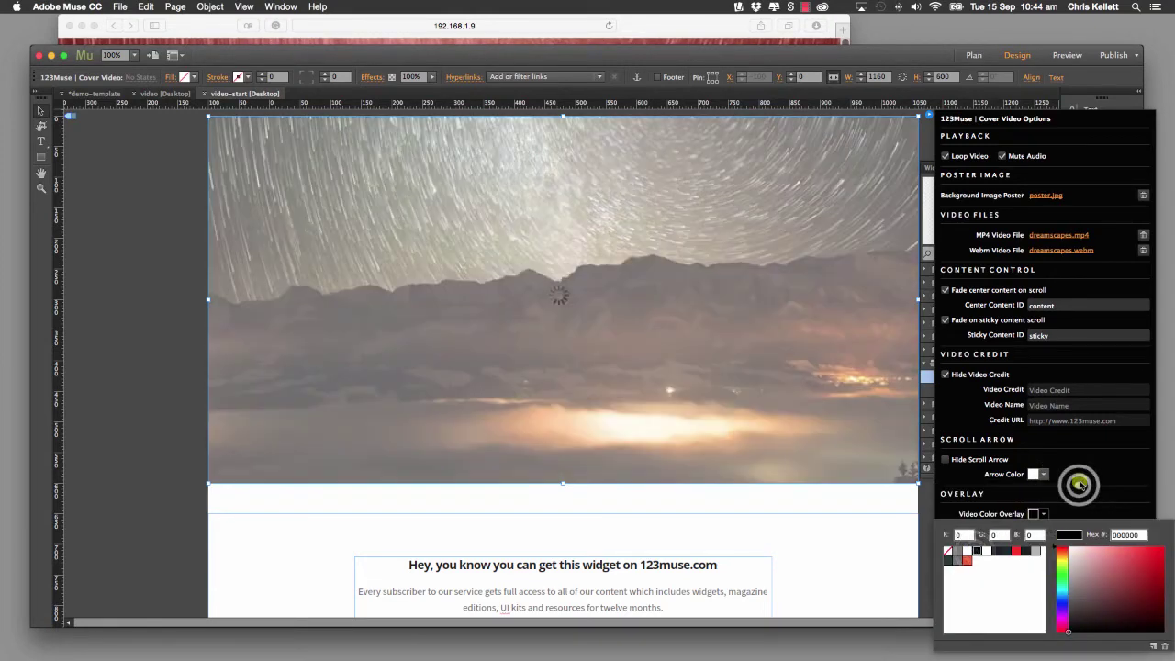
click(1032, 533)
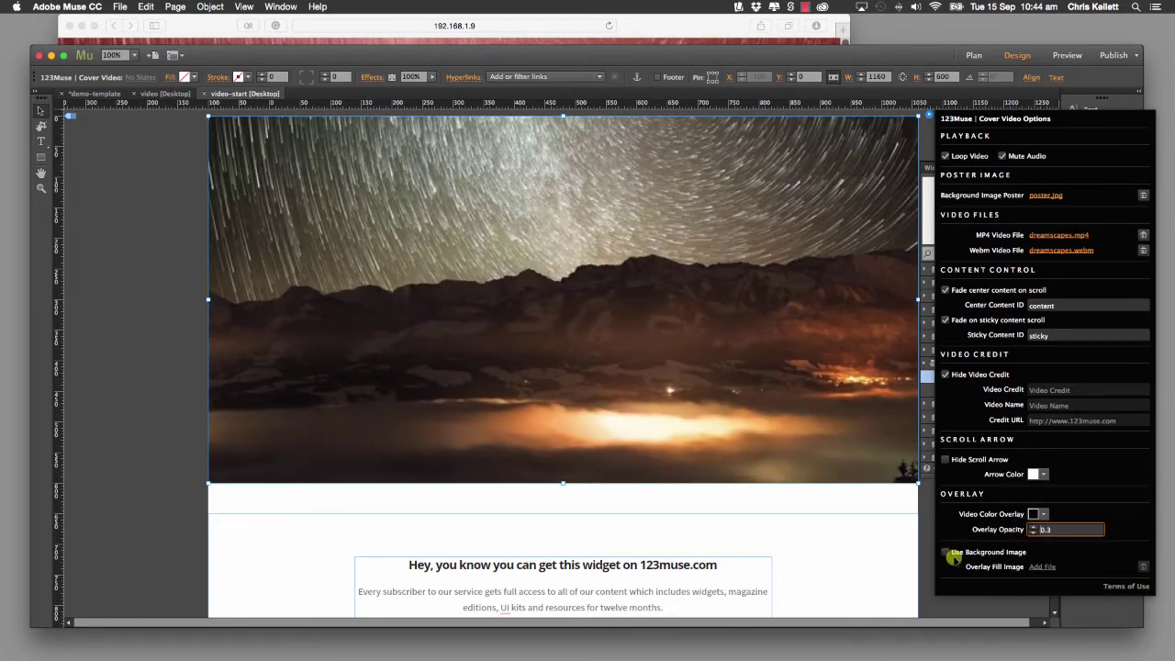
- Enable Use Background Image, add image-fill.png as the Overlay Fill Image and close the widget options
click(946, 552)
click(1040, 566)
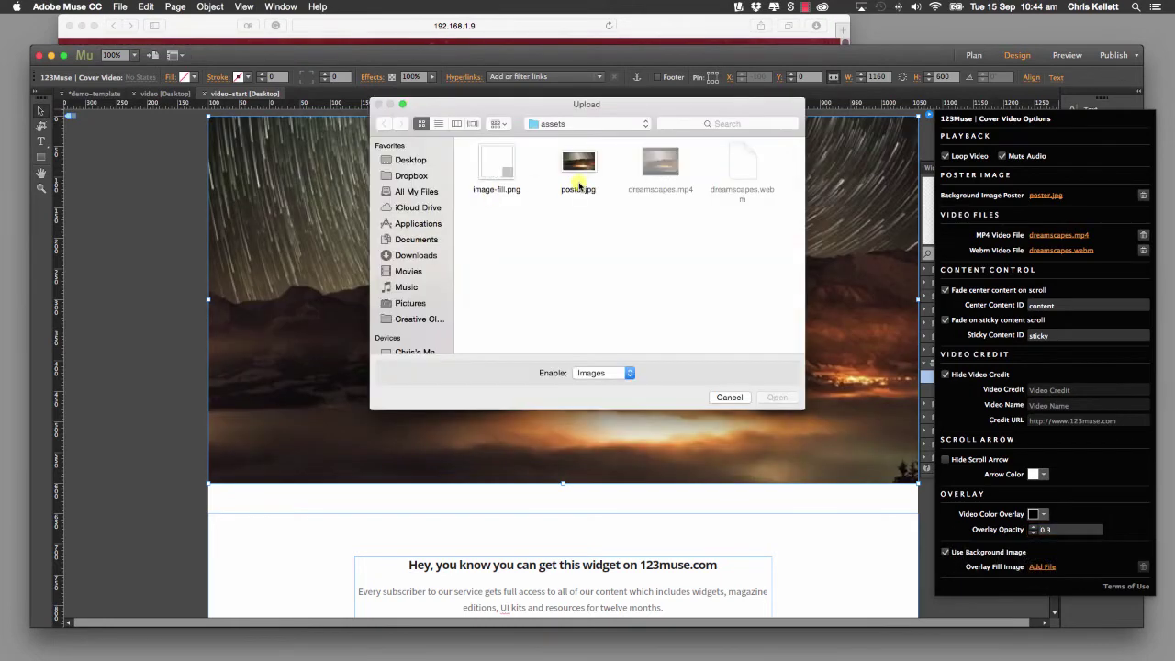
click(495, 165)
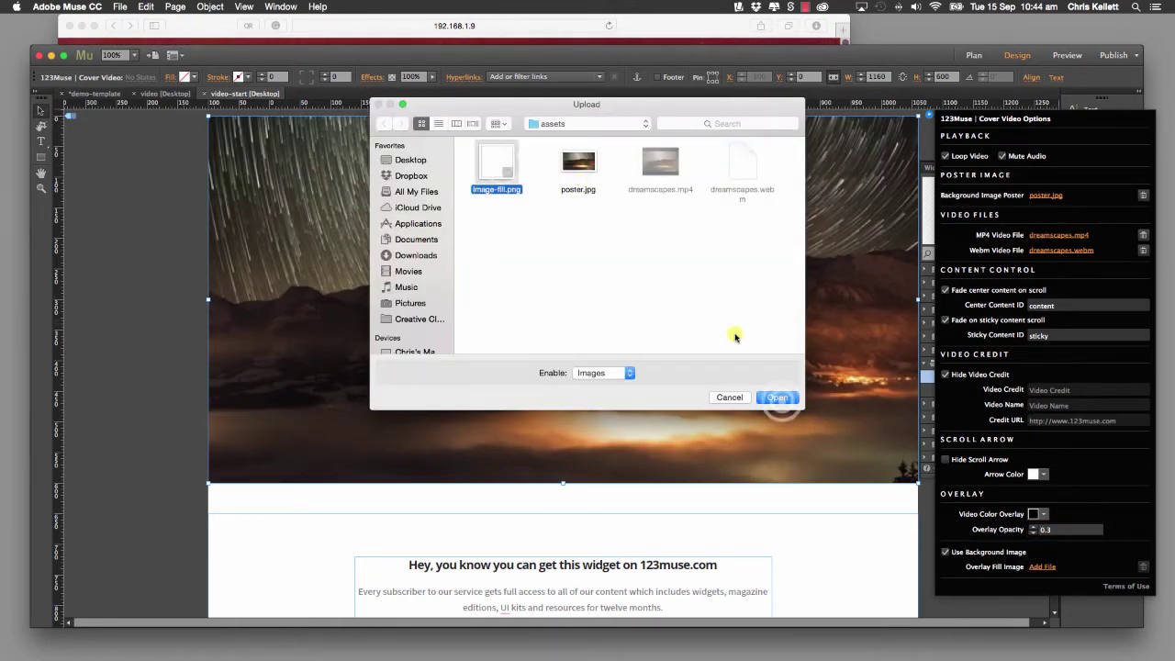
click(781, 400)
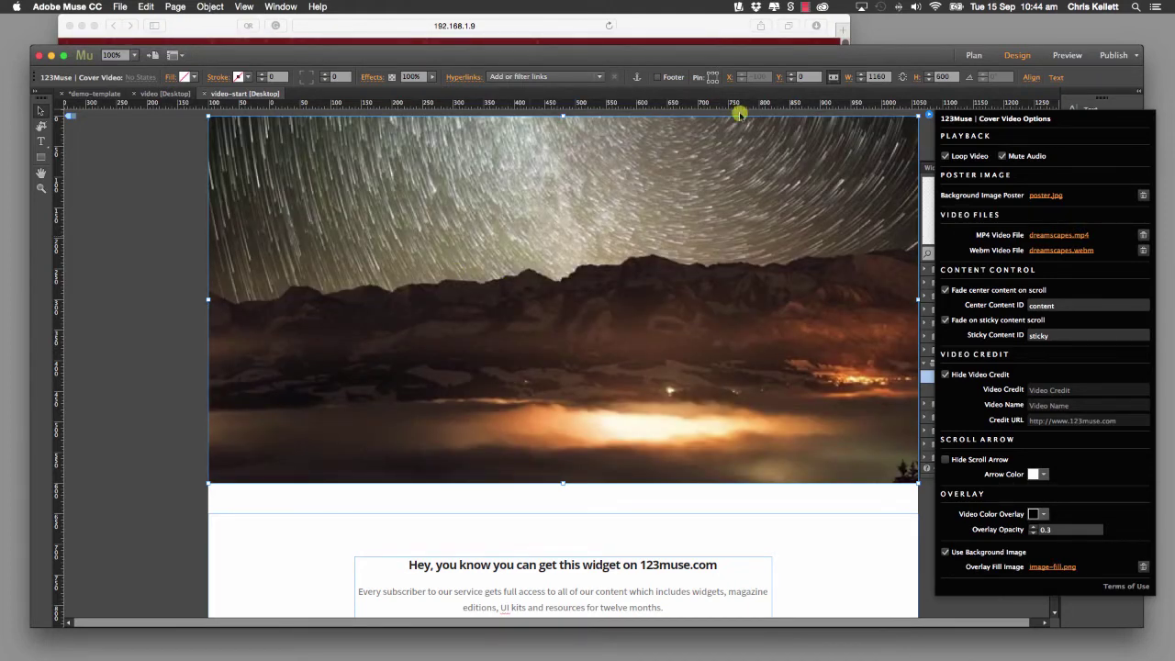
key(Escape)
- Preview the site in the browser, widen the browser window and scroll the page to check the image overlay
scroll(838, 508, down, 2)
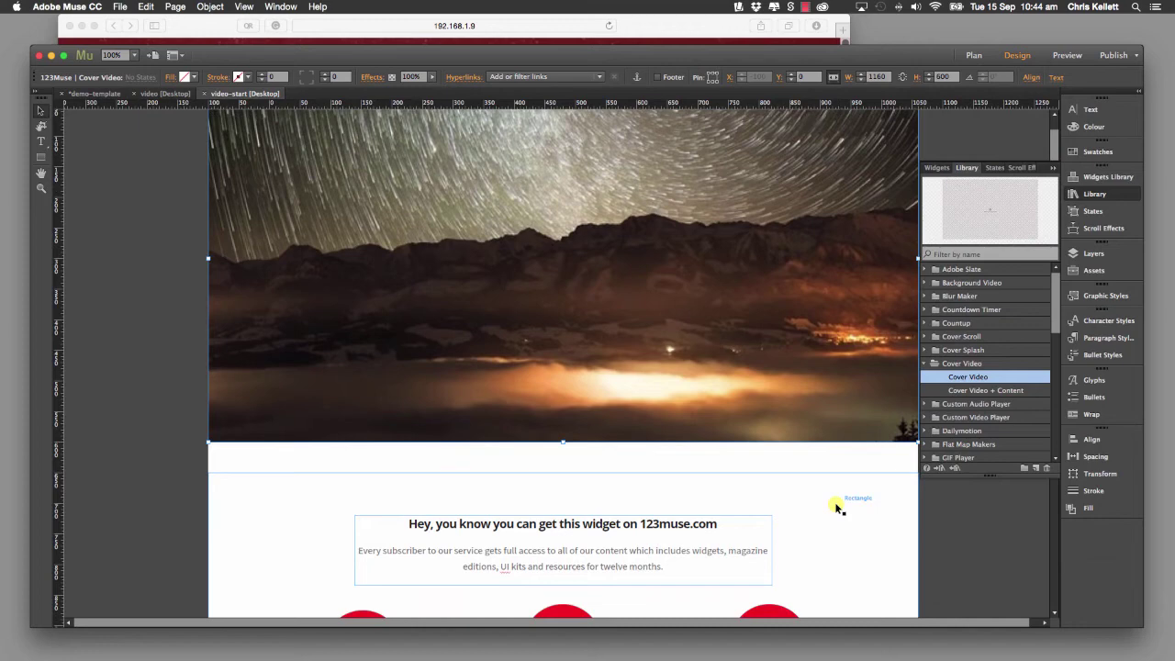
scroll(837, 505, up, 2)
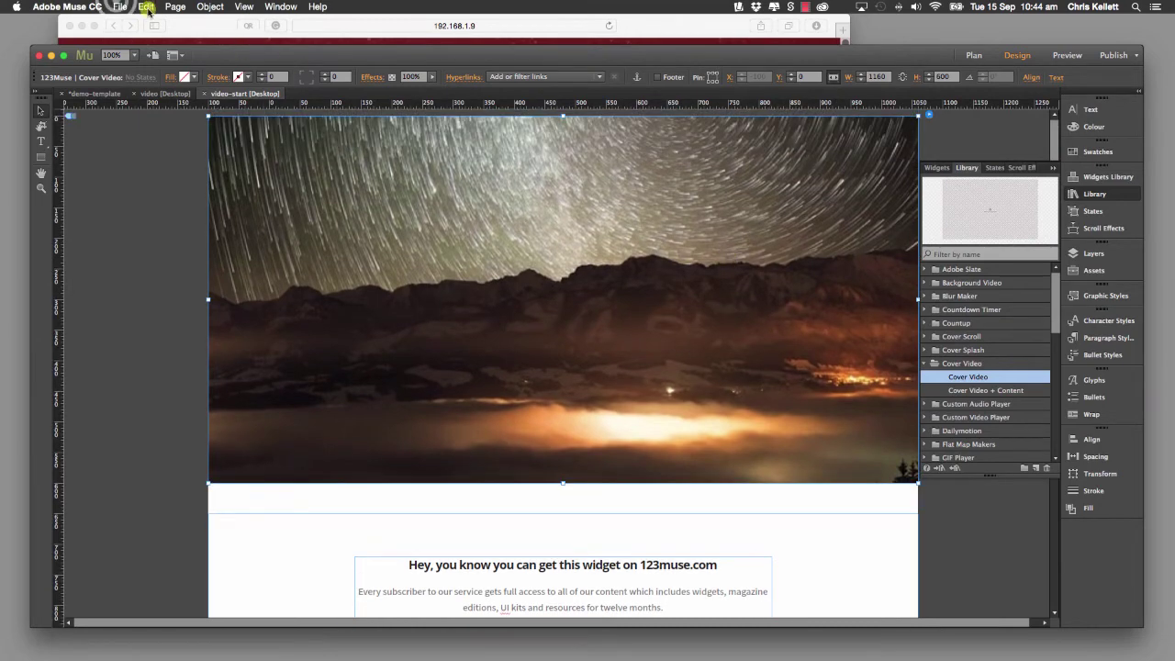
click(119, 6)
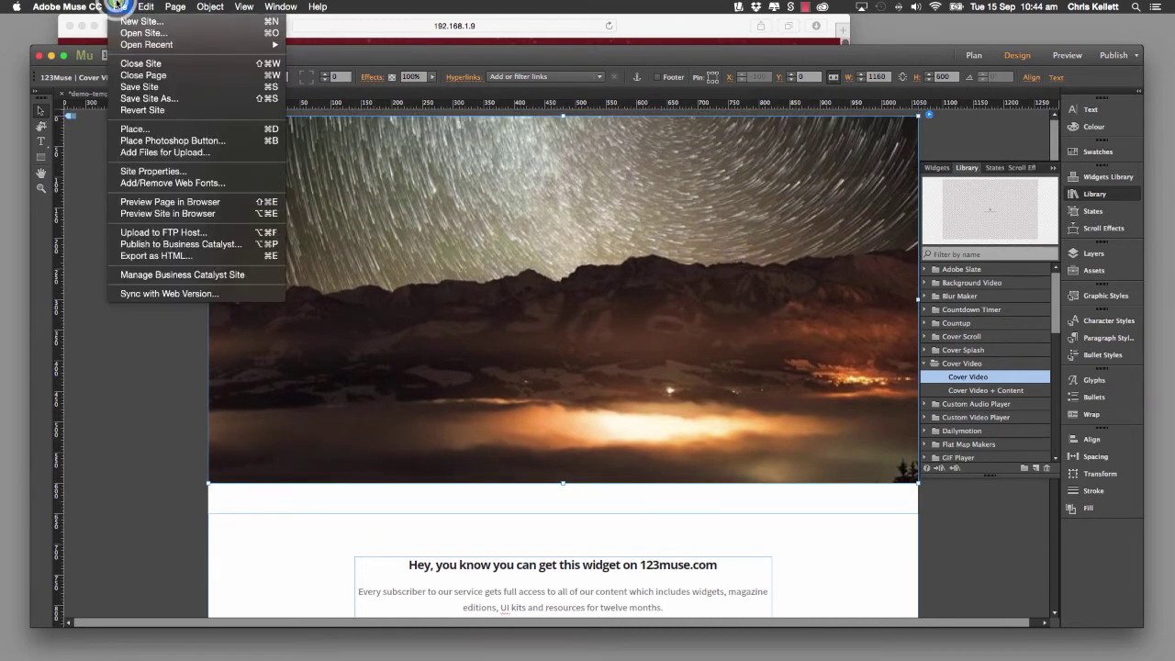
click(171, 212)
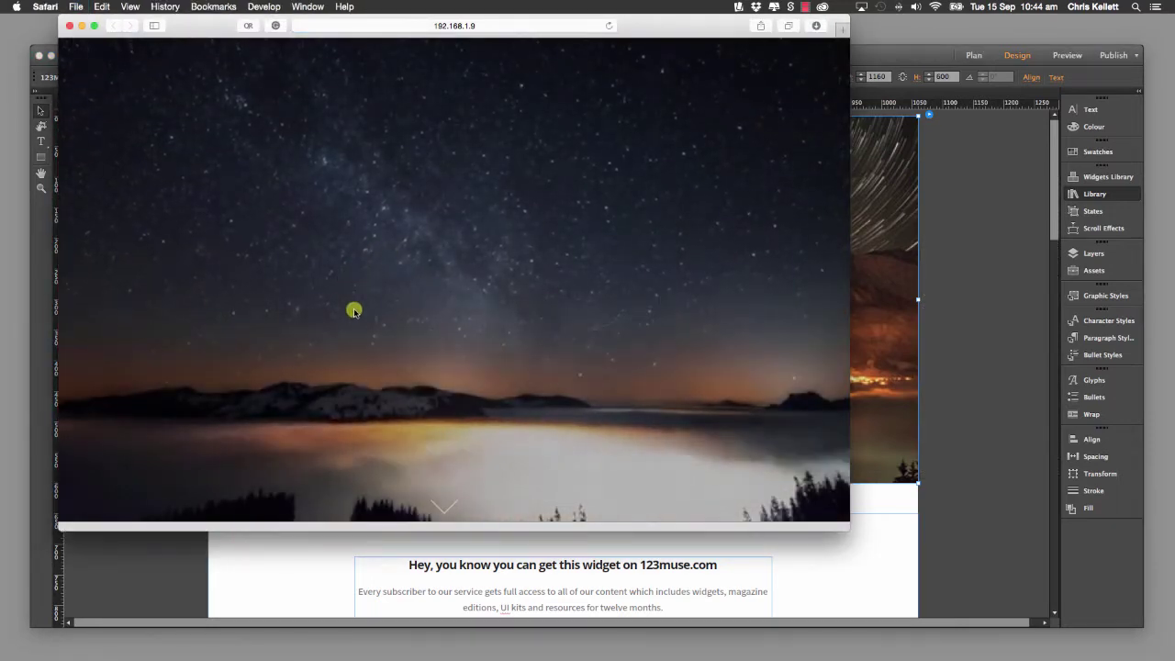
drag(841, 525, 1045, 540)
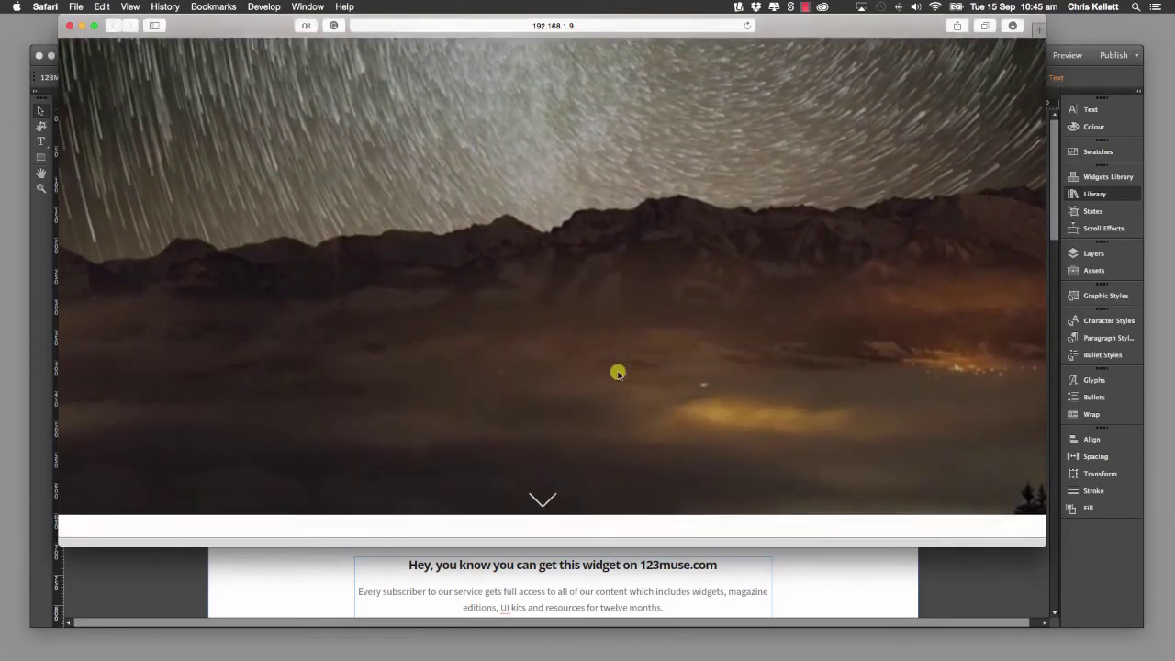
scroll(618, 372, down, 5)
scroll(459, 257, up, 5)
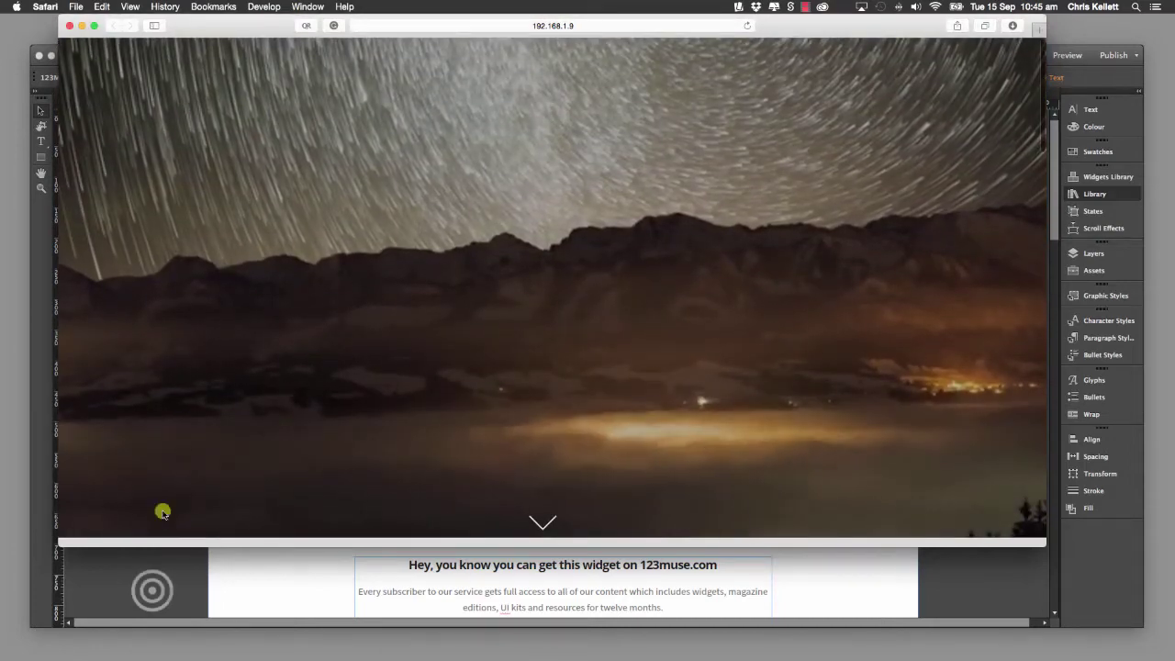
- Switch back to Adobe Muse, reopen the cover video options, disable Use Background Image and enable Hide Scroll Arrow
click(150, 584)
click(703, 367)
click(929, 115)
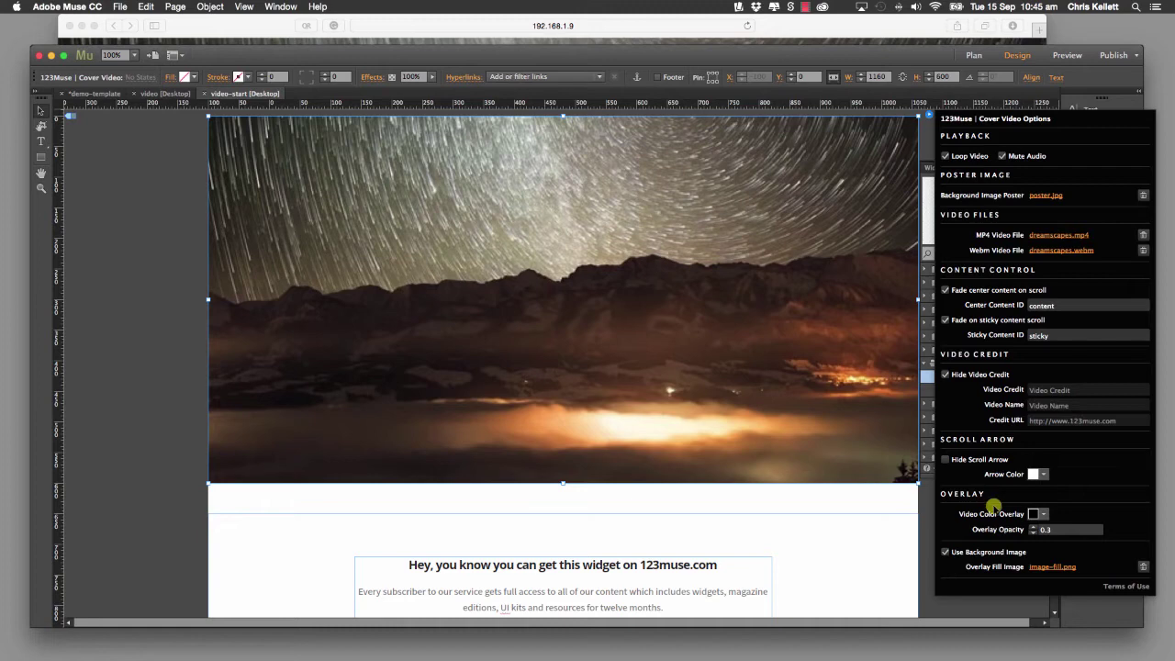
click(946, 551)
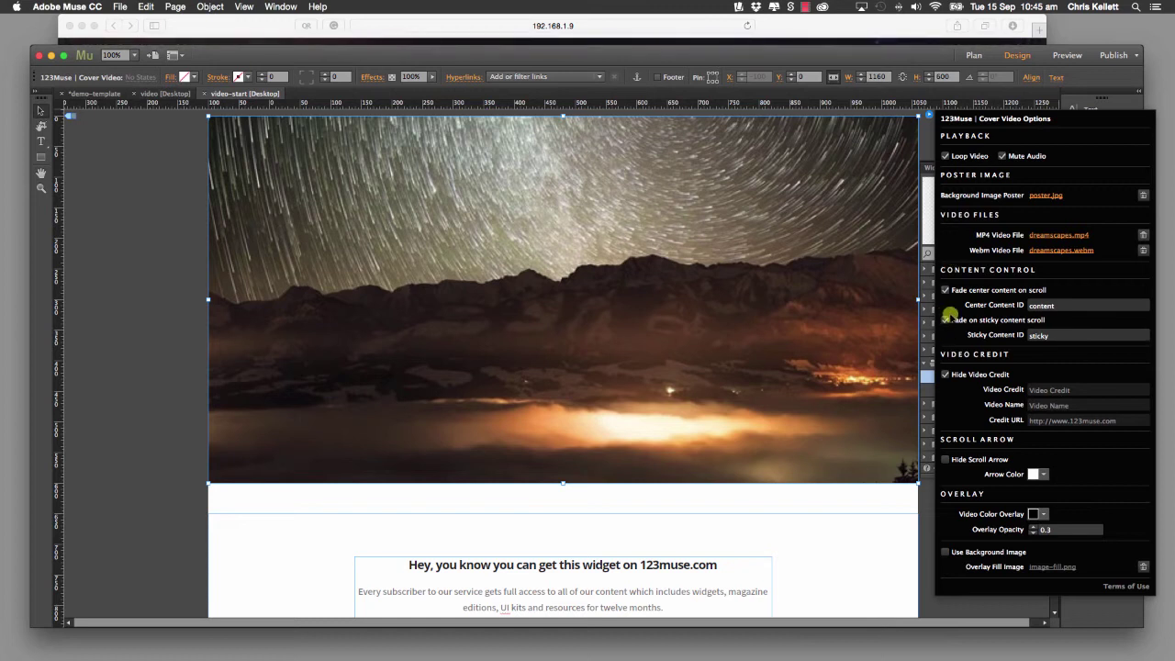
click(945, 375)
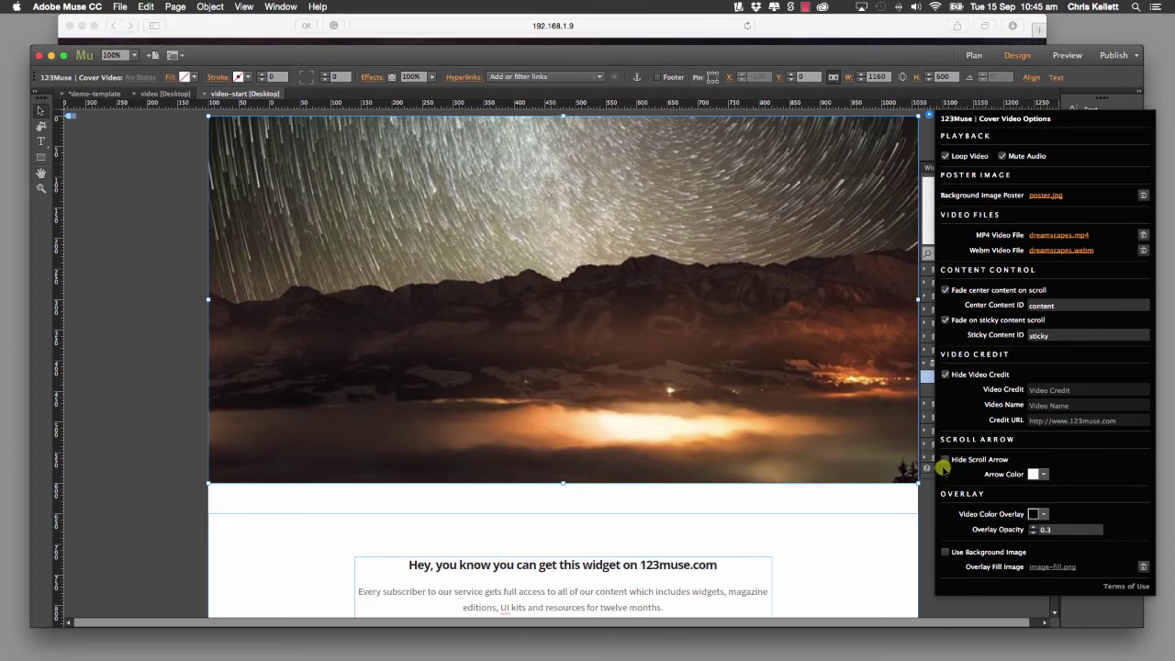
click(946, 460)
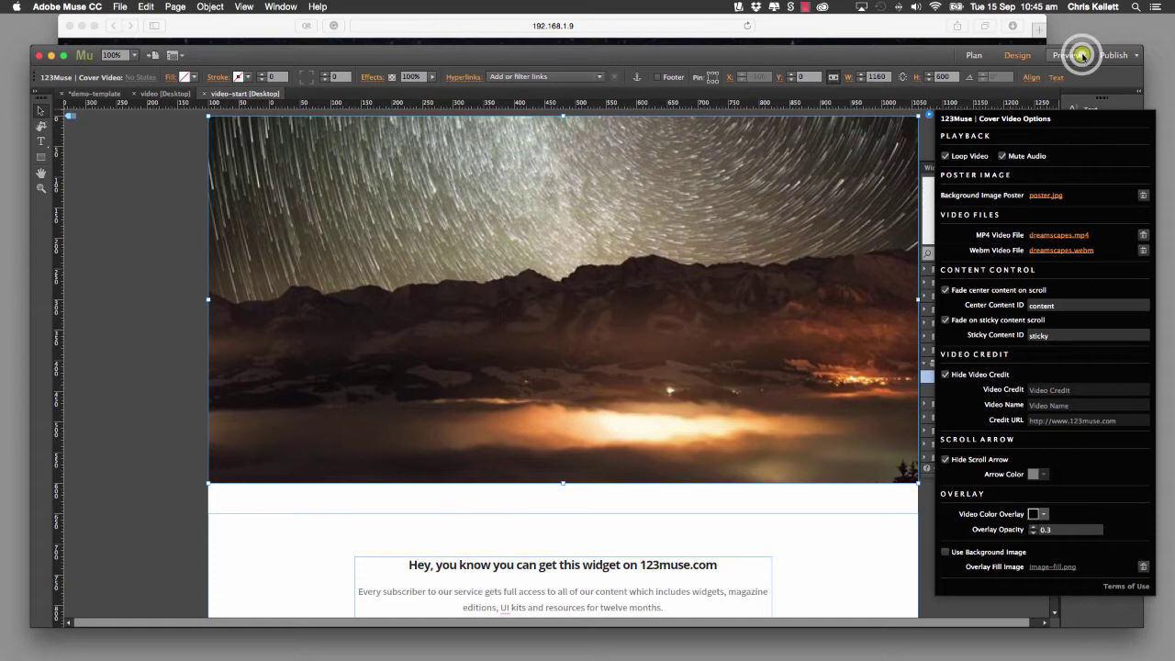
- Preview the page to check the cover video without its scroll arrow and background image, and close the preview
click(1082, 55)
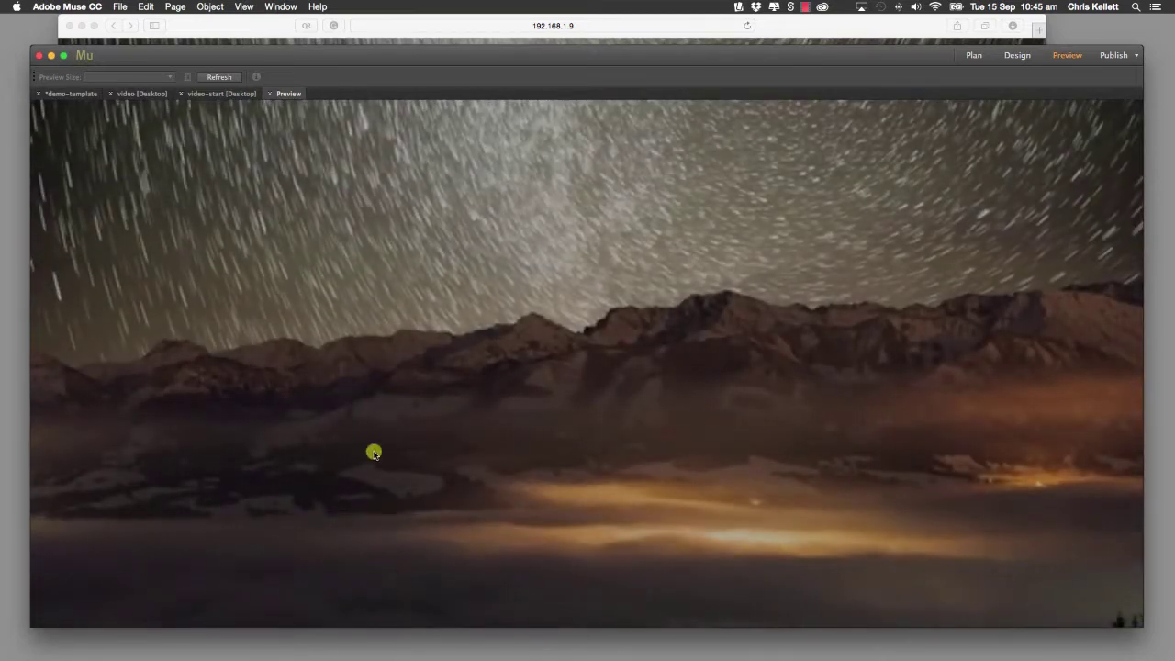
click(268, 94)
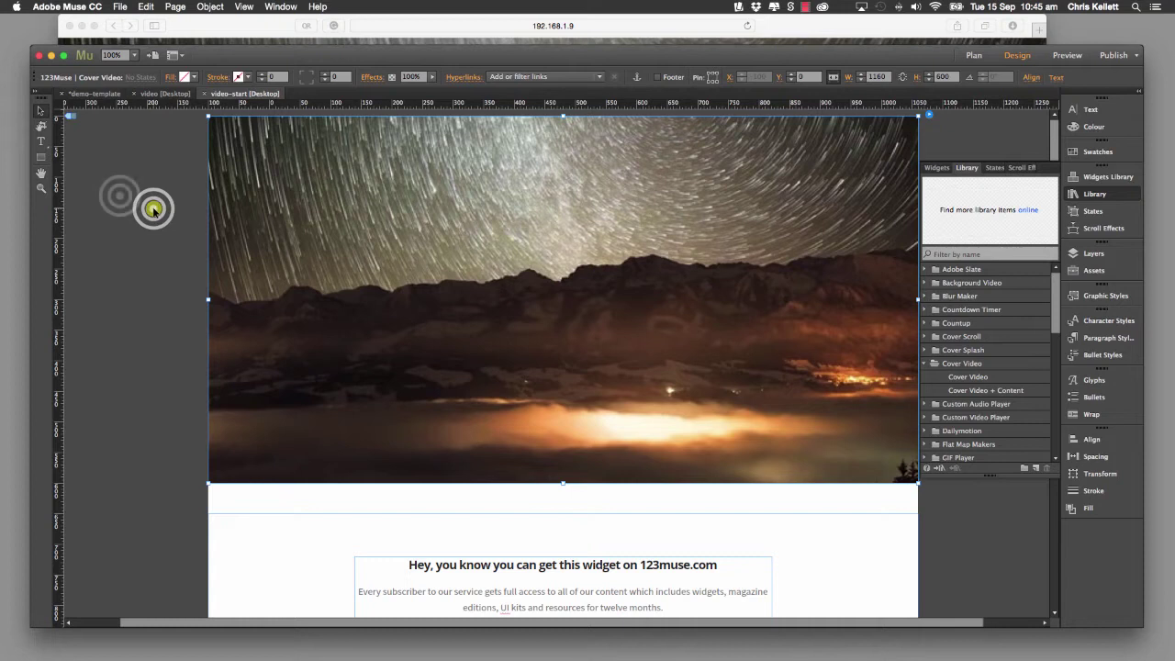
- Delete the cover video widget and place Cover Video + Content from the library, centred at the top of the page
drag(119, 194, 813, 327)
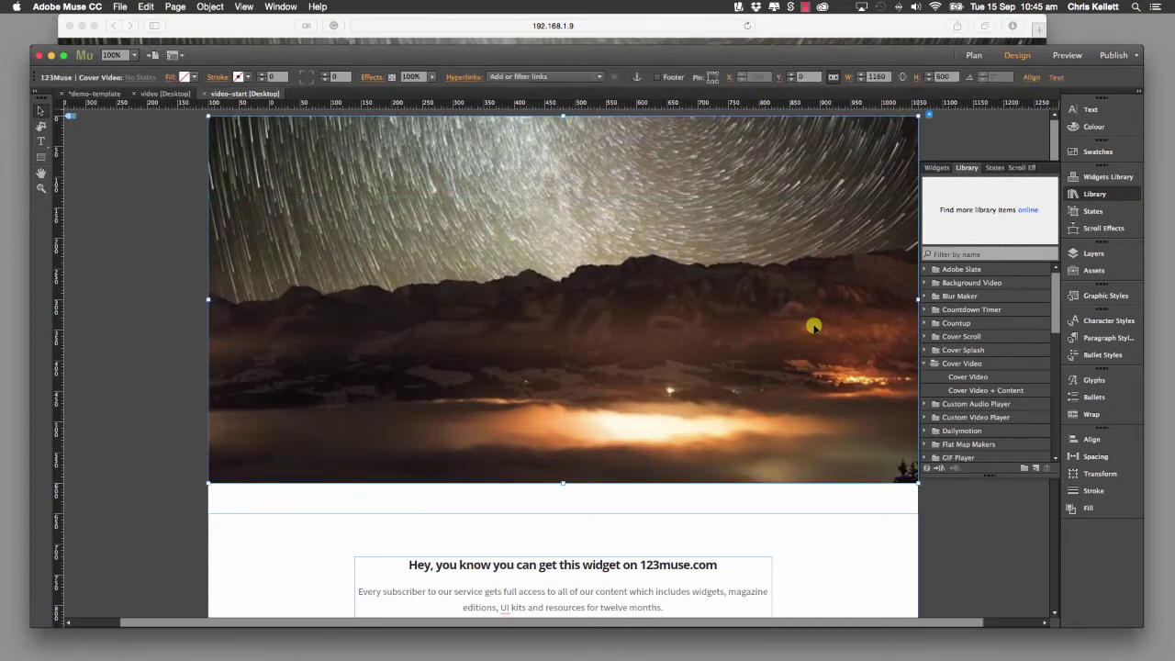
key(Delete)
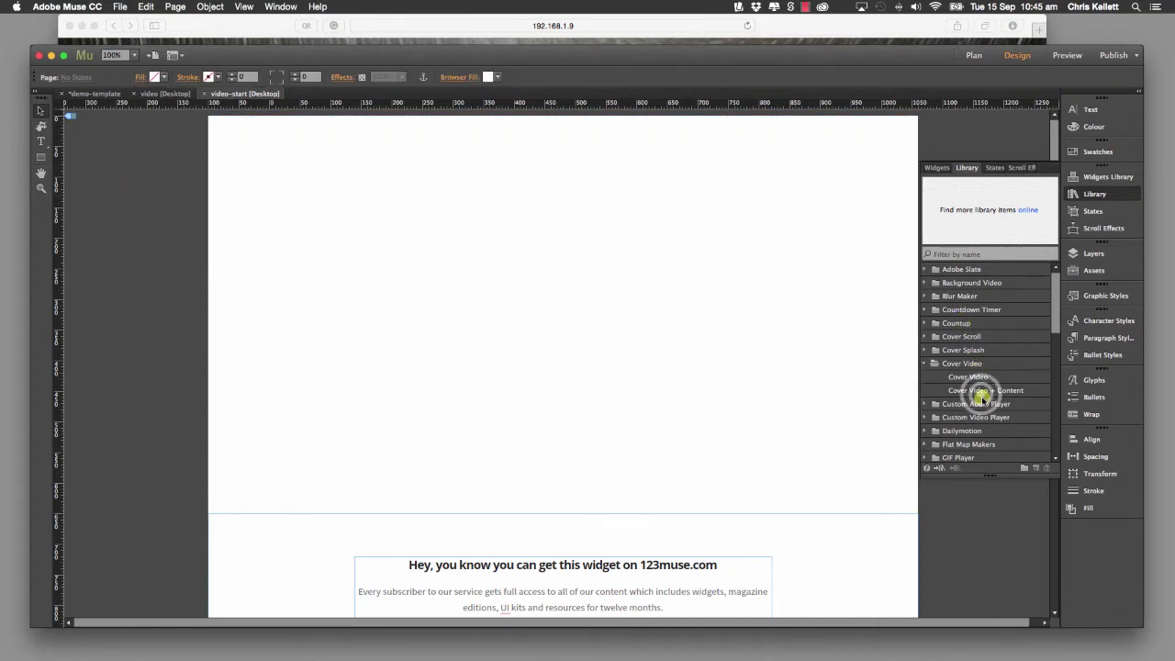
drag(980, 393, 442, 217)
drag(737, 348, 630, 269)
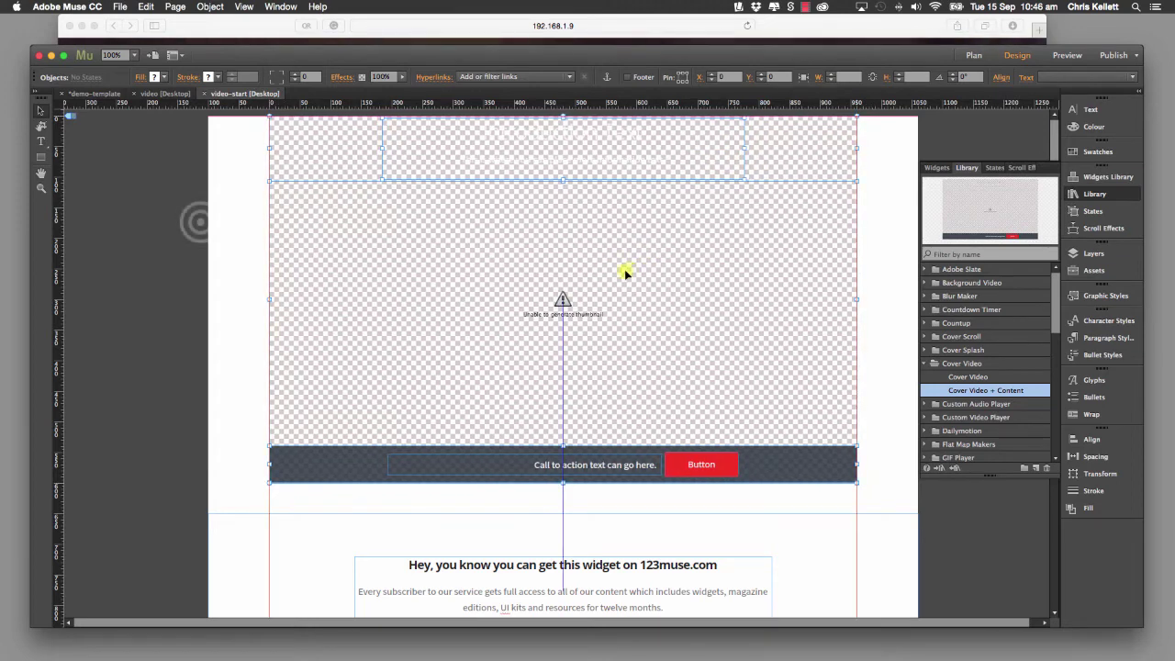
click(196, 223)
- Stretch the cover video, the call-to-action bar and the introduction rectangle to full browser width
click(300, 229)
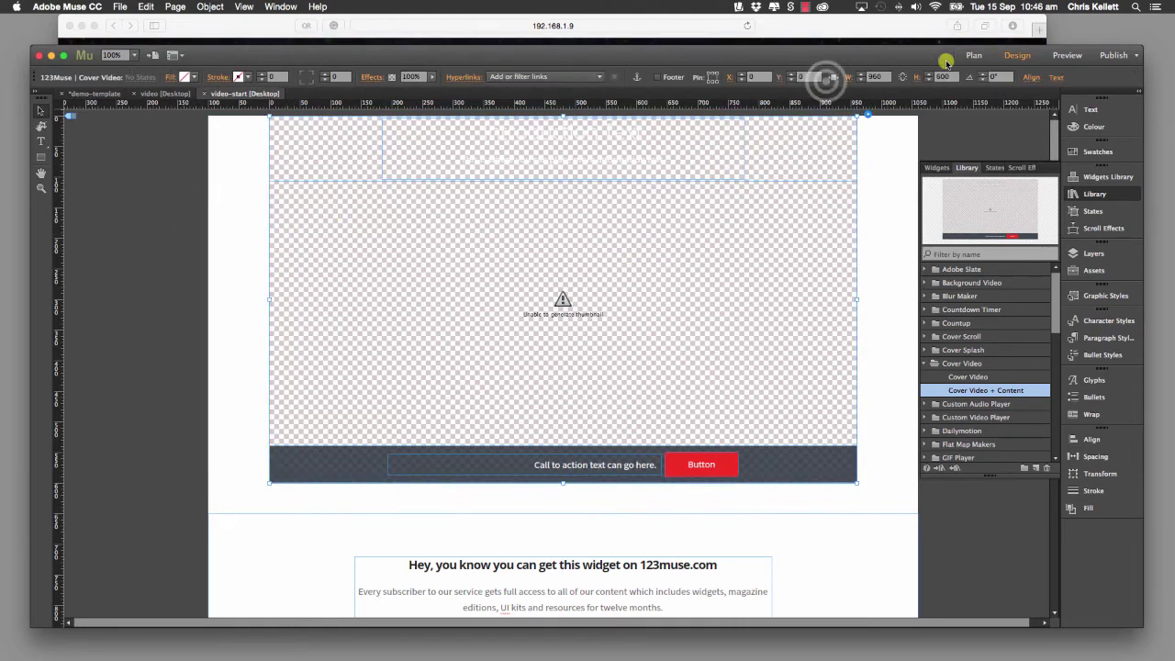
click(826, 82)
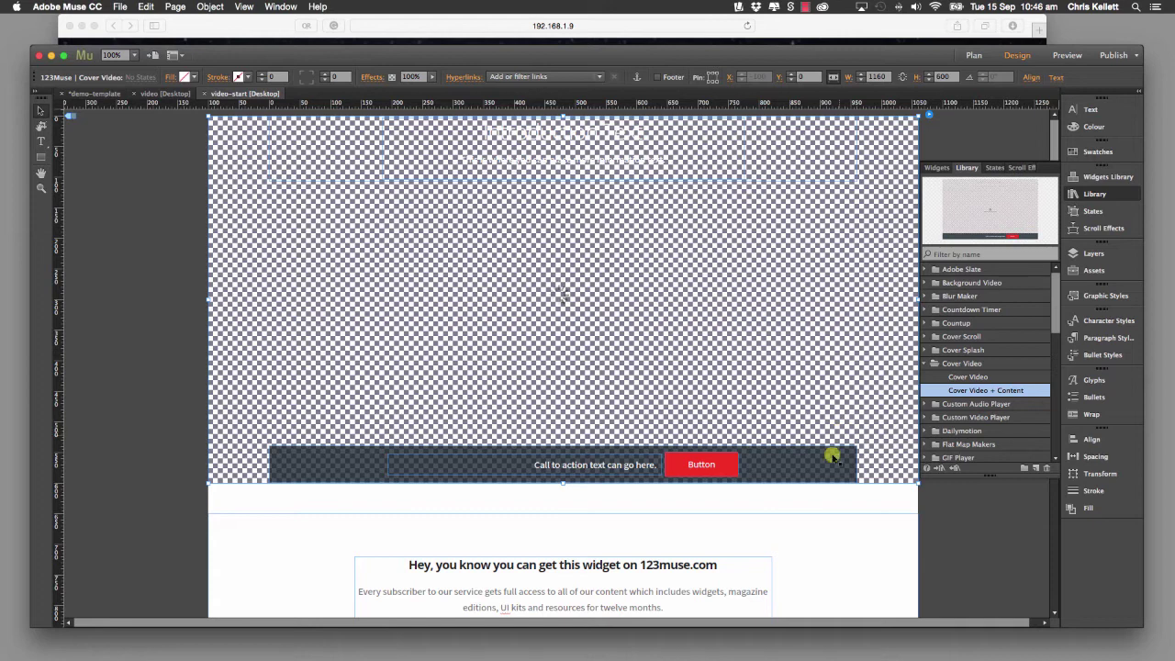
click(809, 456)
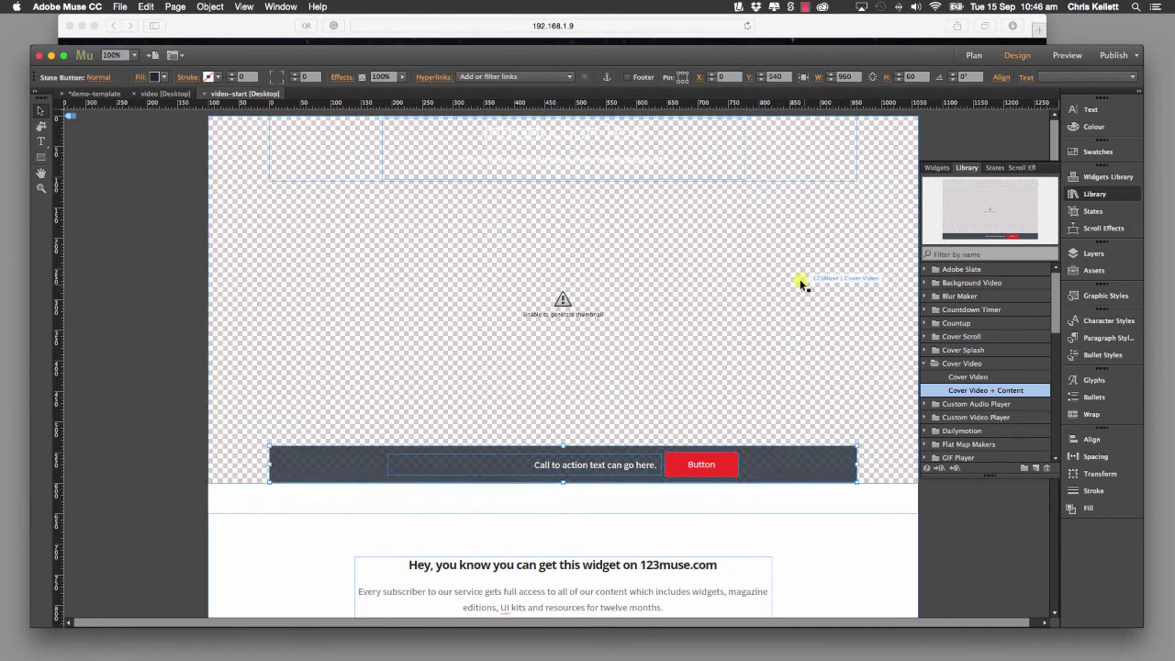
click(804, 76)
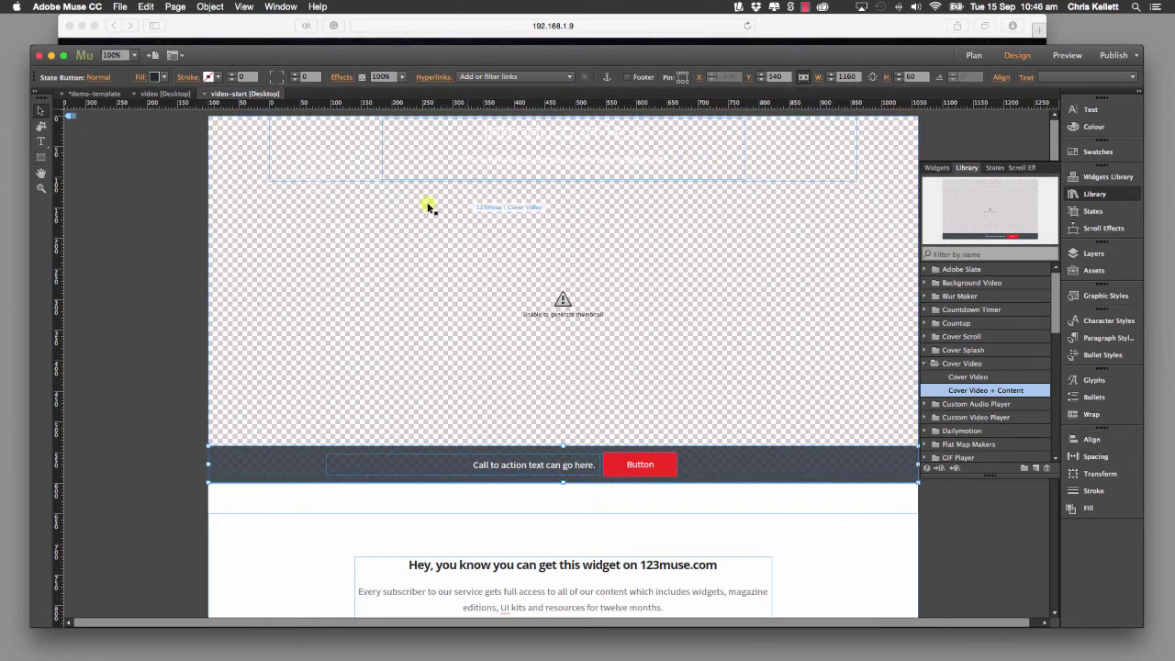
click(314, 169)
click(798, 75)
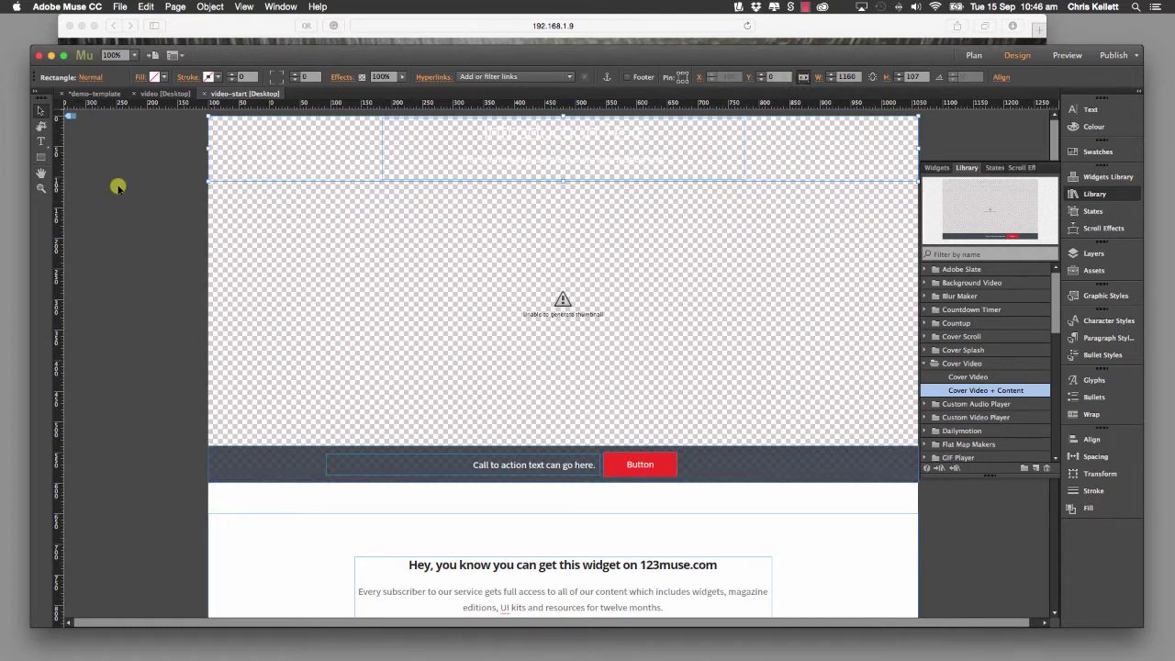
- Check the graphic styles assigned to the introduction rectangle and the text frame inside it
click(283, 290)
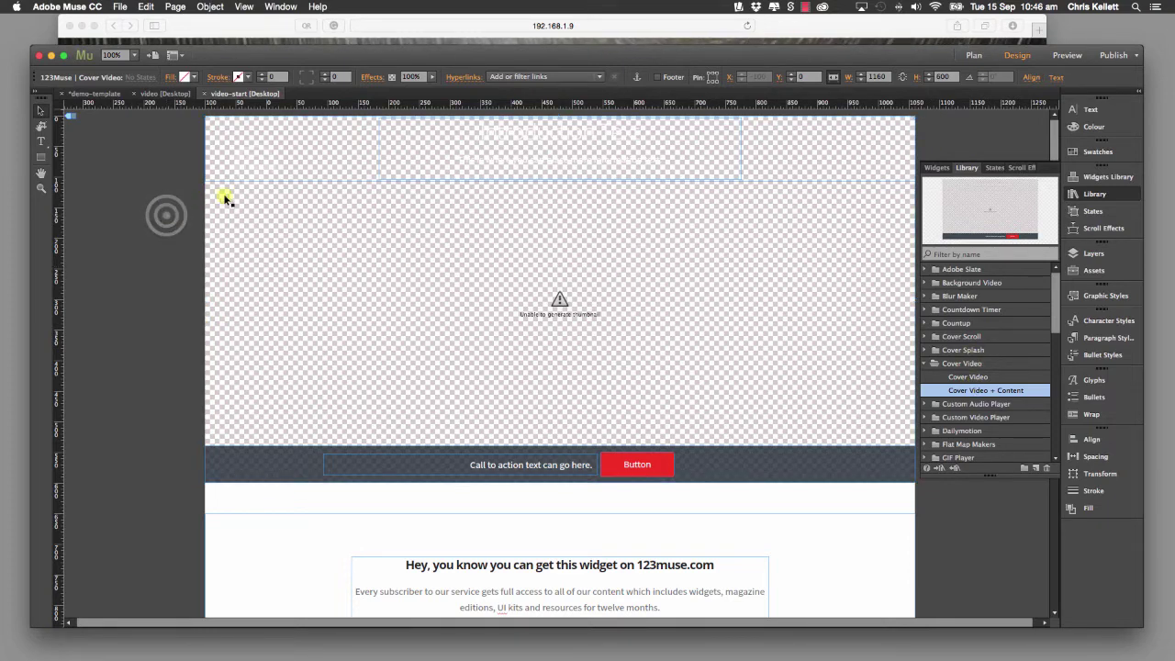
click(254, 163)
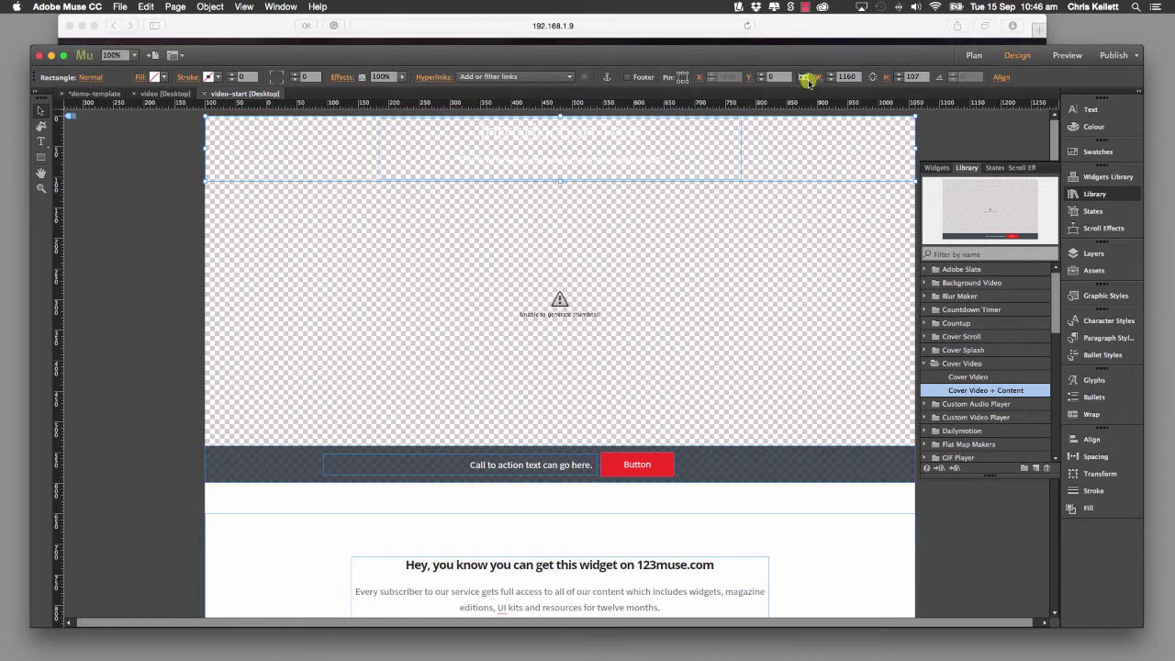
click(1113, 295)
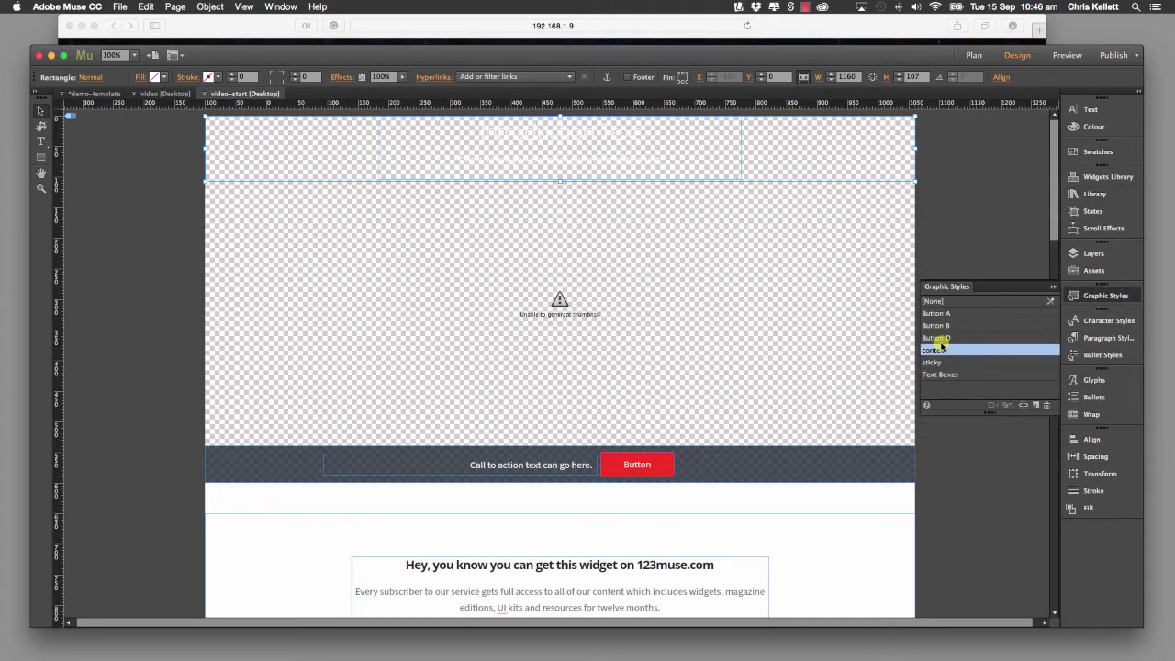
mouse_move(945, 350)
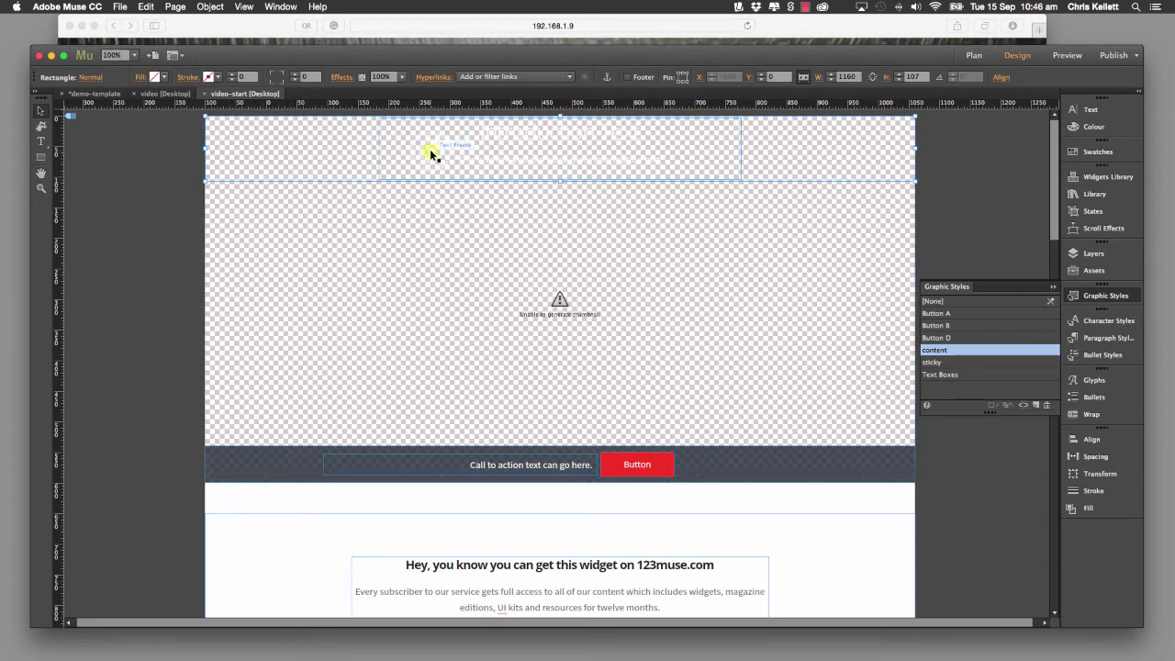
click(477, 152)
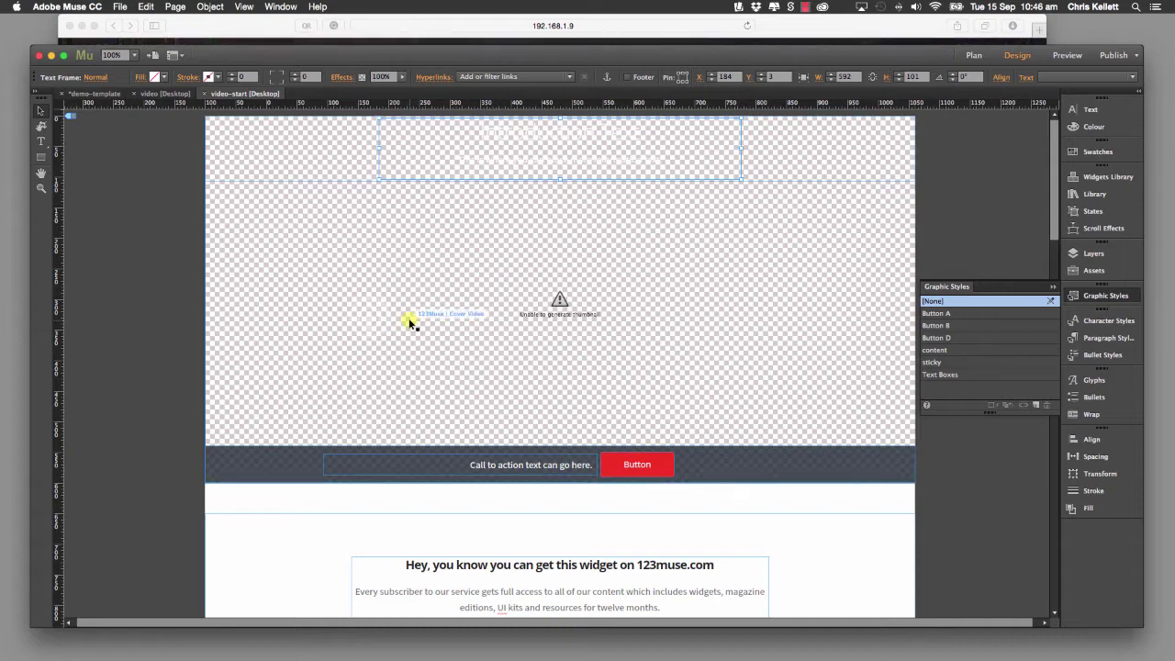
- Select the call-to-action bar and redefine its sticky graphic style to include the bar's current overrides
click(298, 339)
click(256, 462)
click(249, 466)
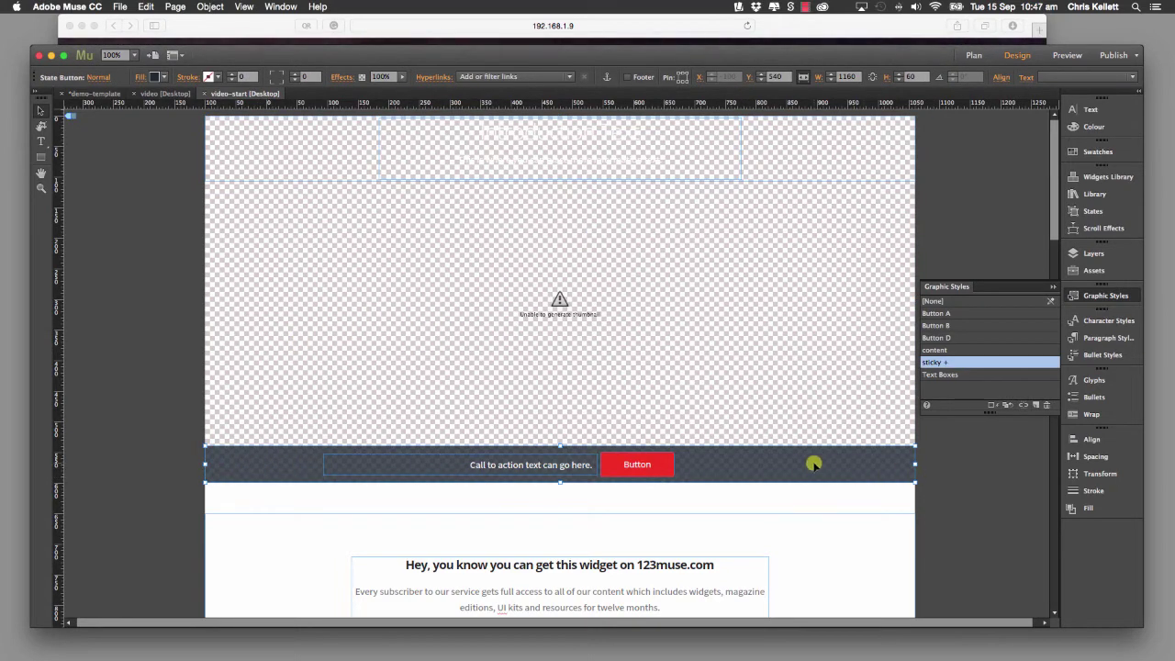
click(932, 364)
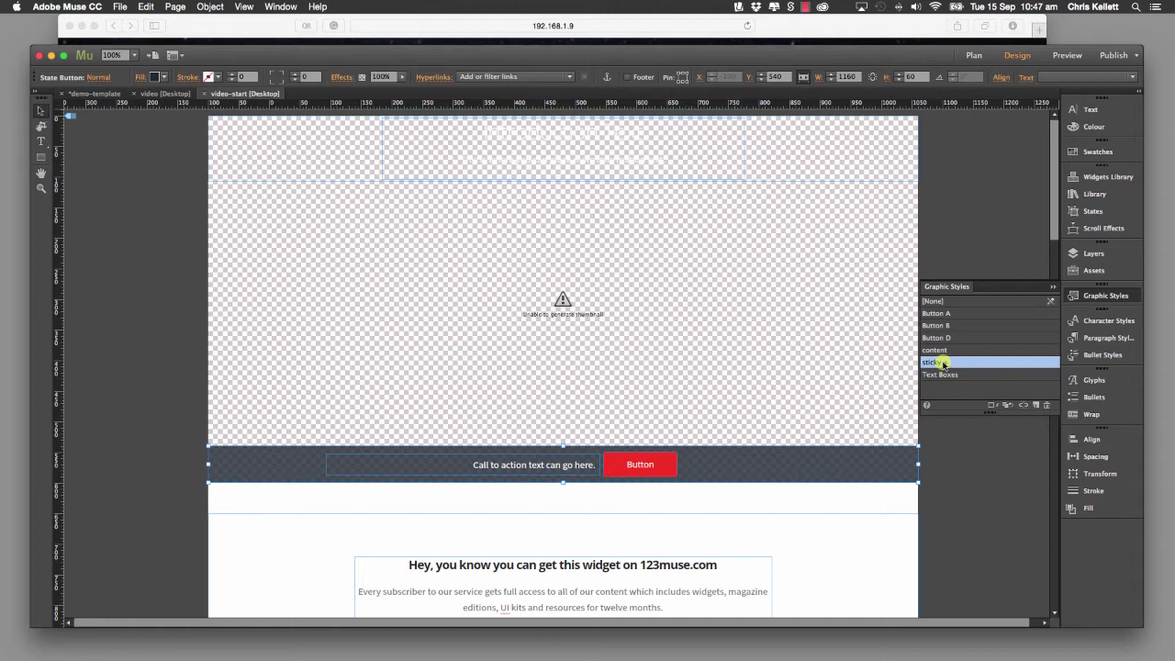
right_click(943, 363)
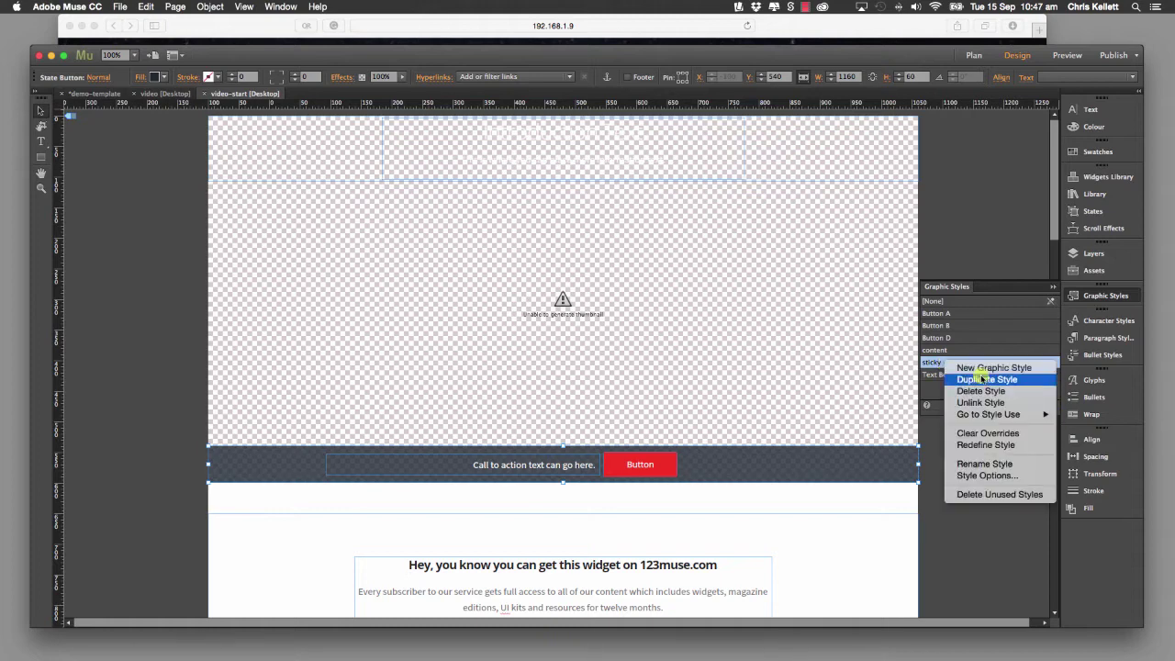
click(988, 445)
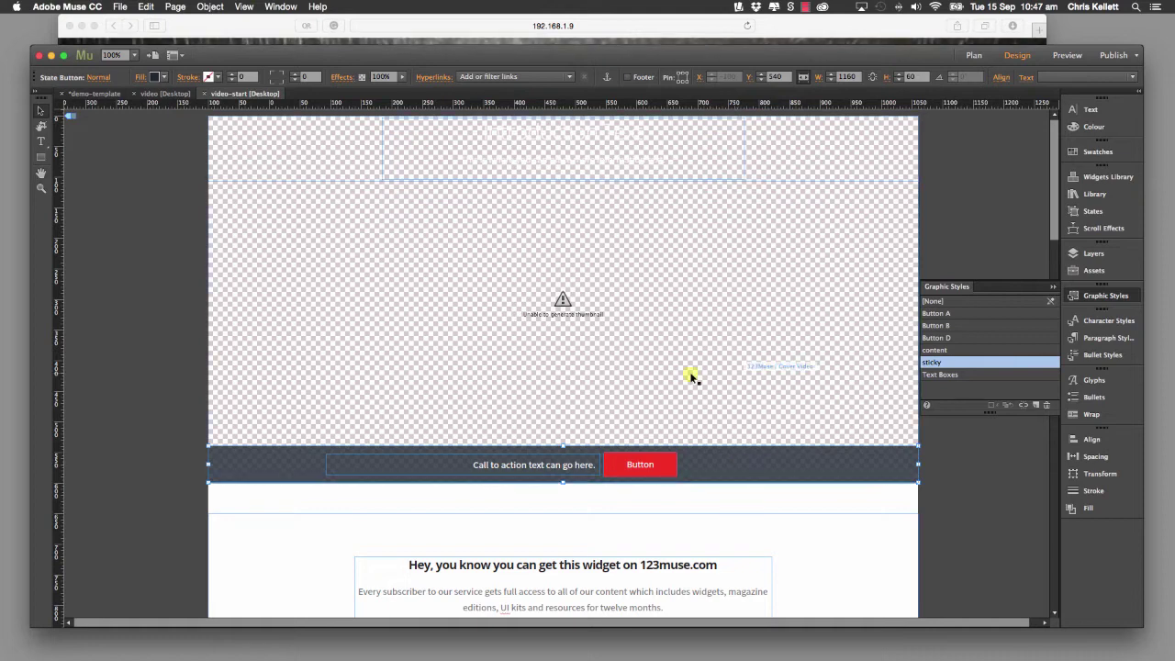
- Ungroup the call-to-action text and the red button inside the bar
double_click(467, 470)
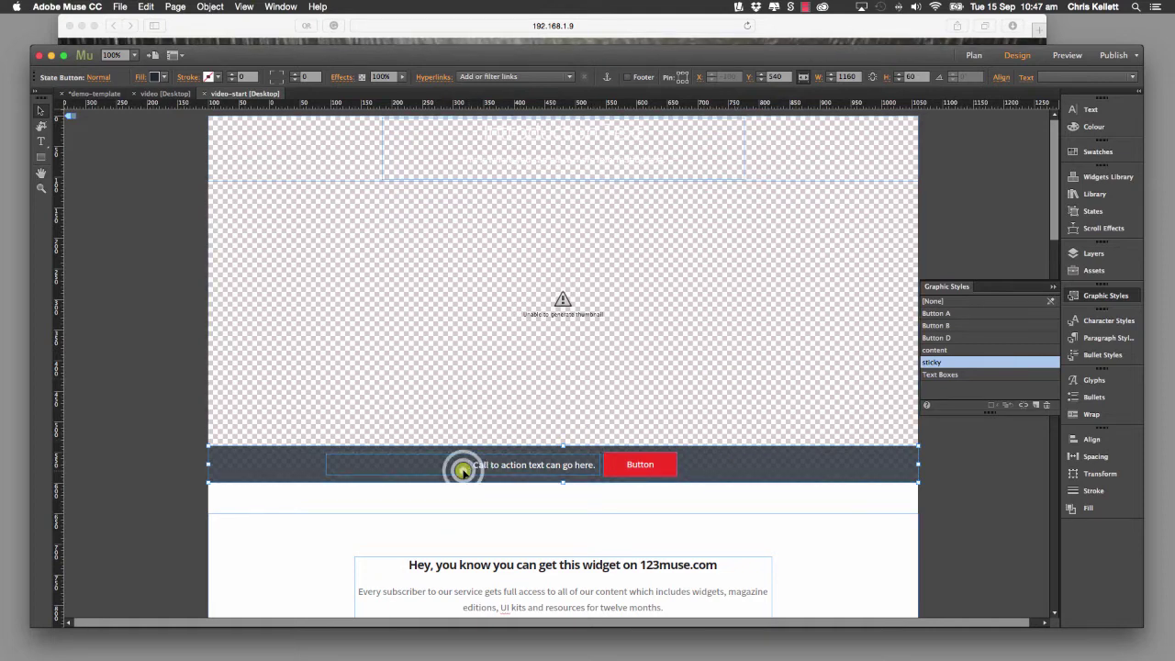
click(463, 469)
click(630, 468)
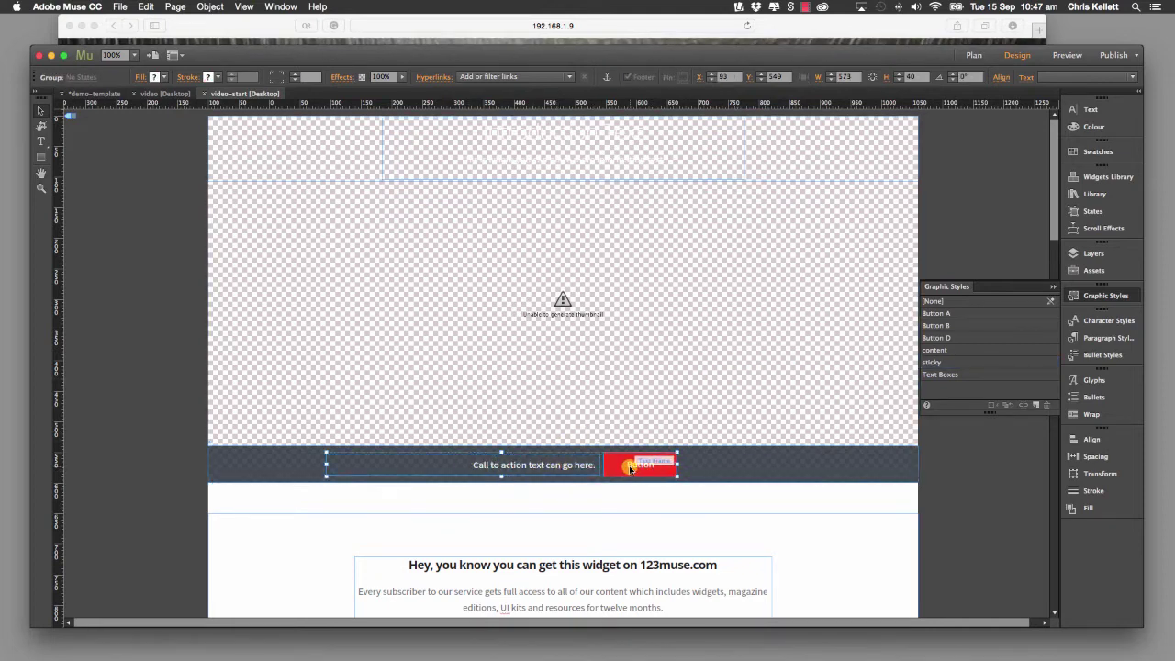
right_click(630, 469)
click(677, 554)
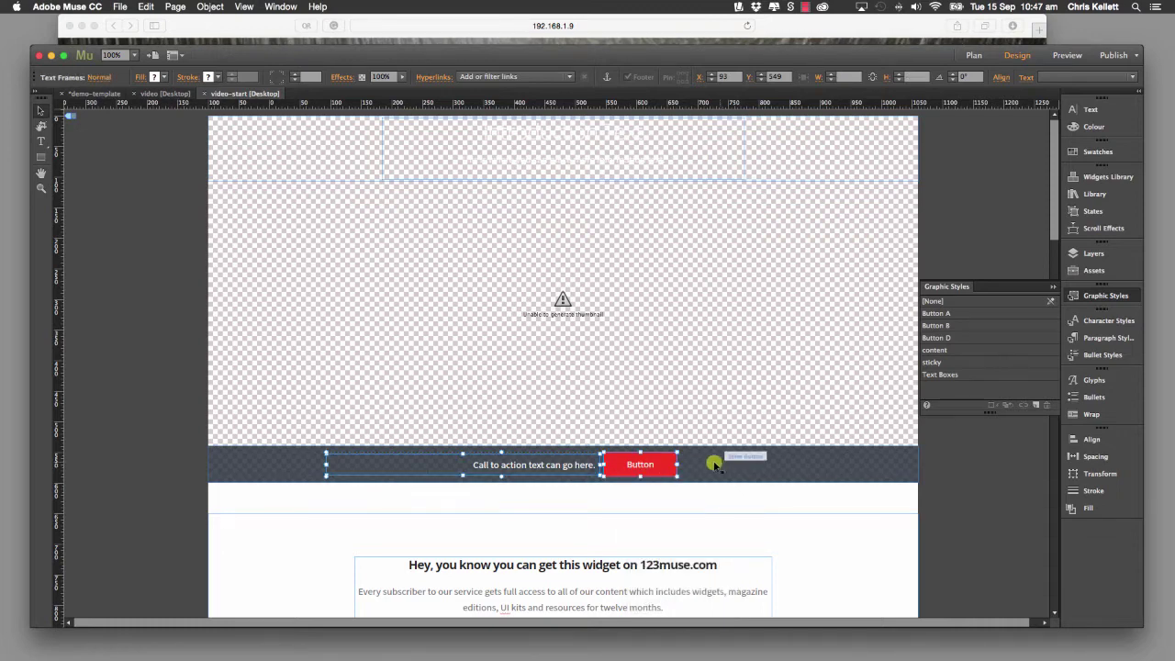
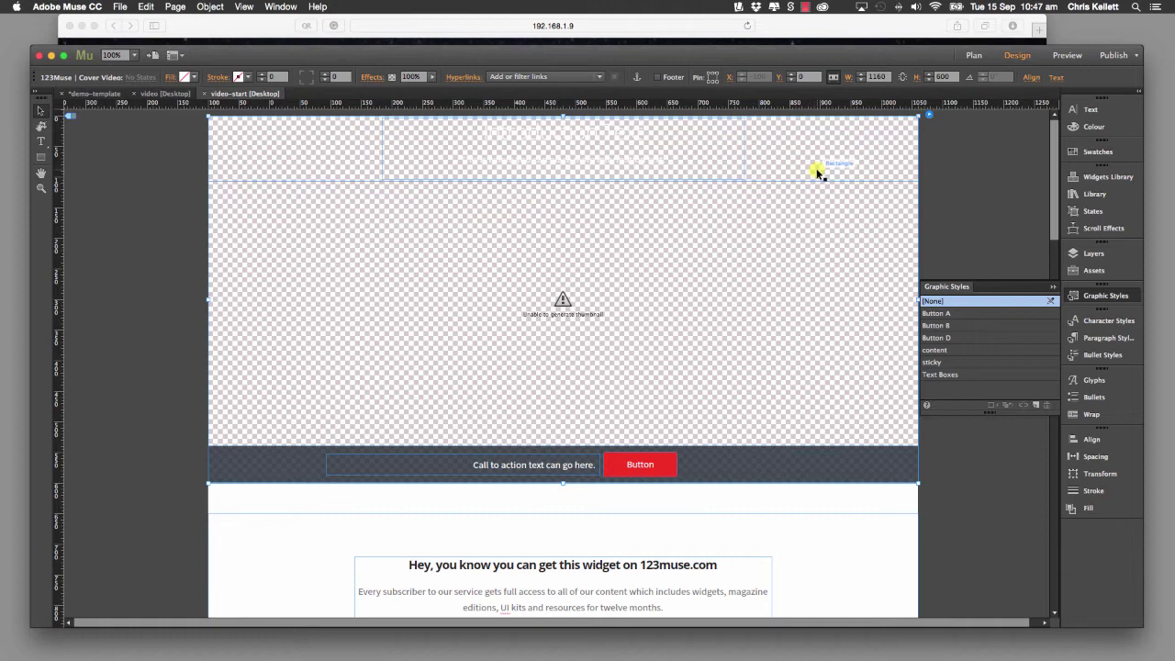
- Examine the graphic styles used by the introduction rectangle, the call-to-action bar and the cover video by selecting each one
click(824, 163)
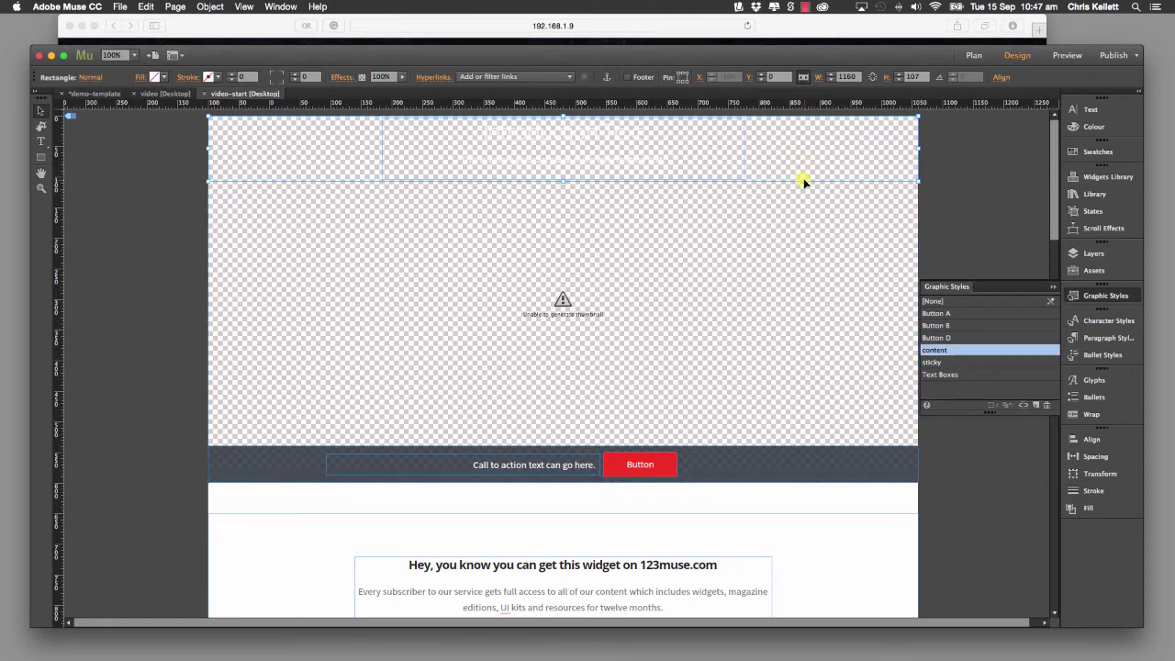
click(937, 162)
click(760, 468)
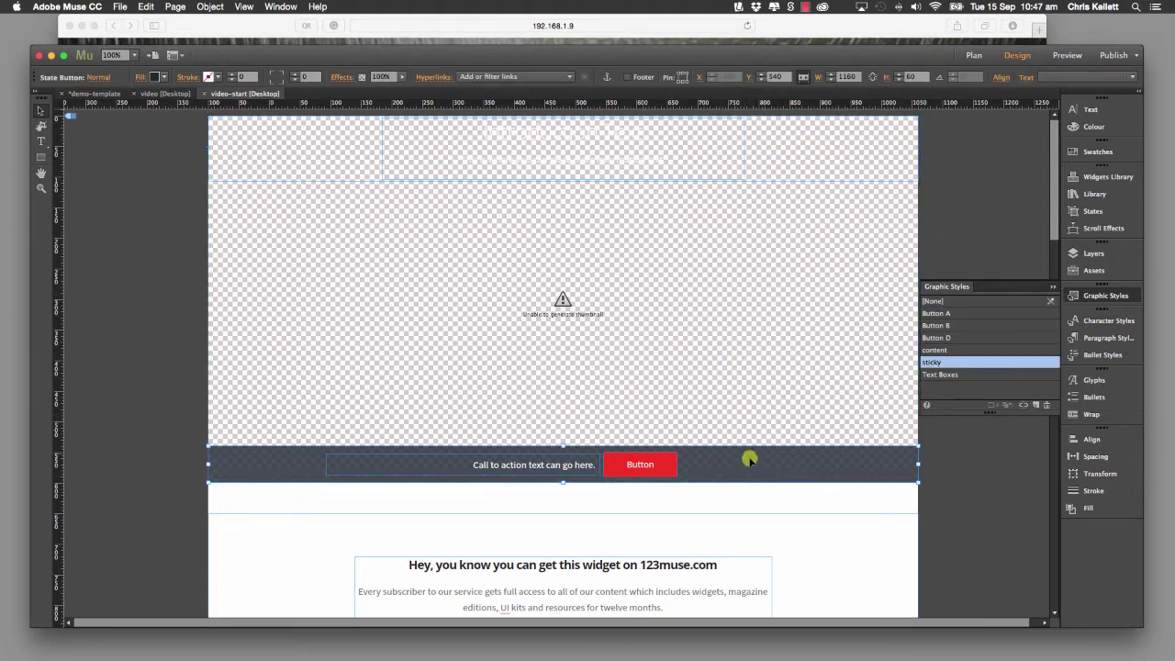
click(804, 212)
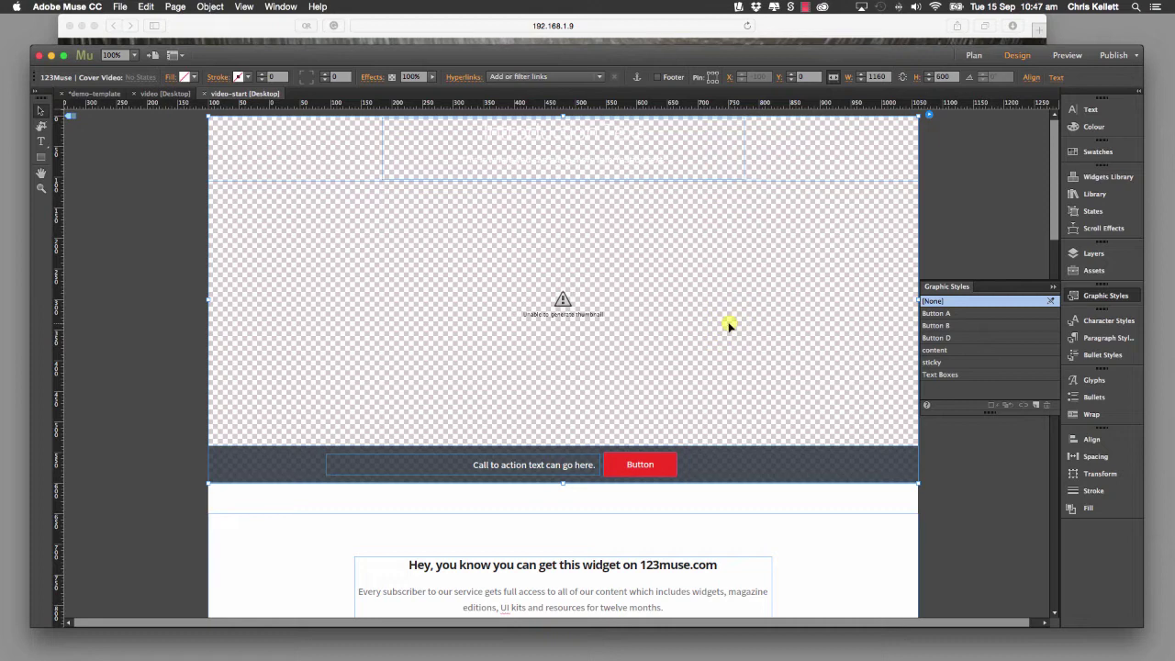
click(140, 348)
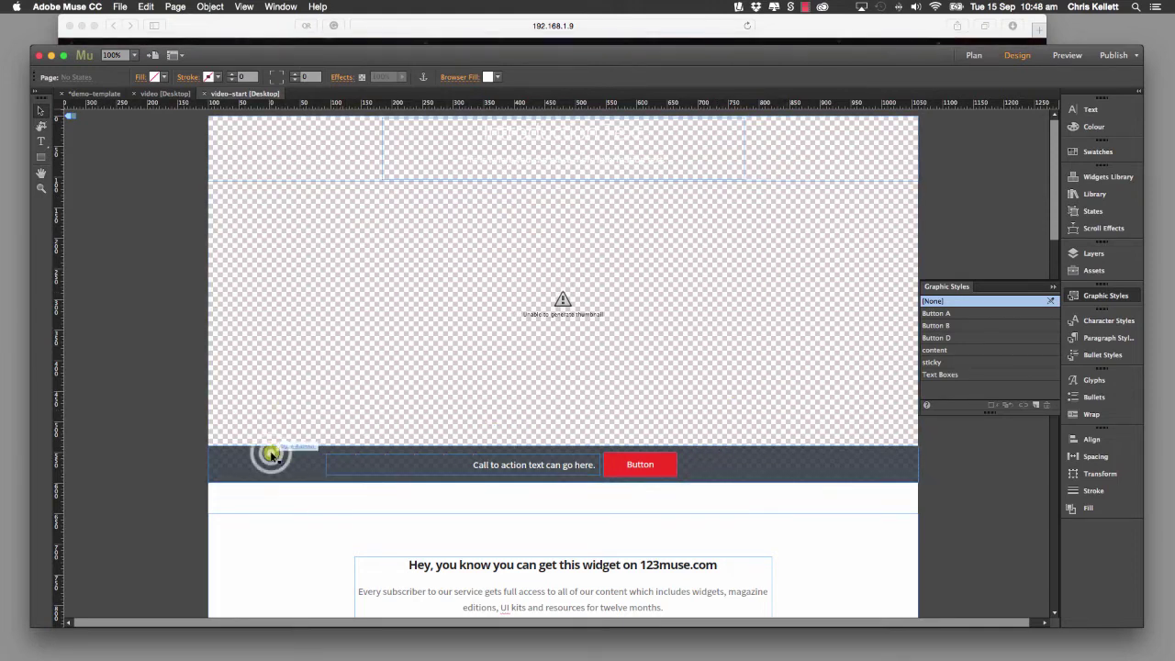
click(237, 448)
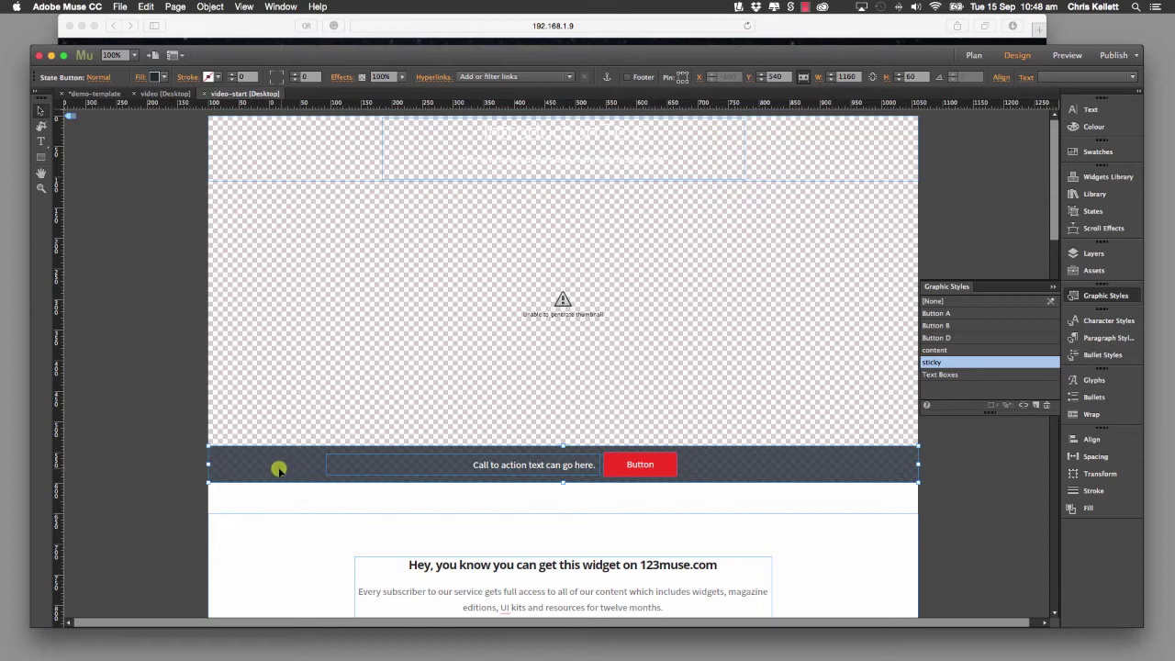
scroll(296, 468, right, 1)
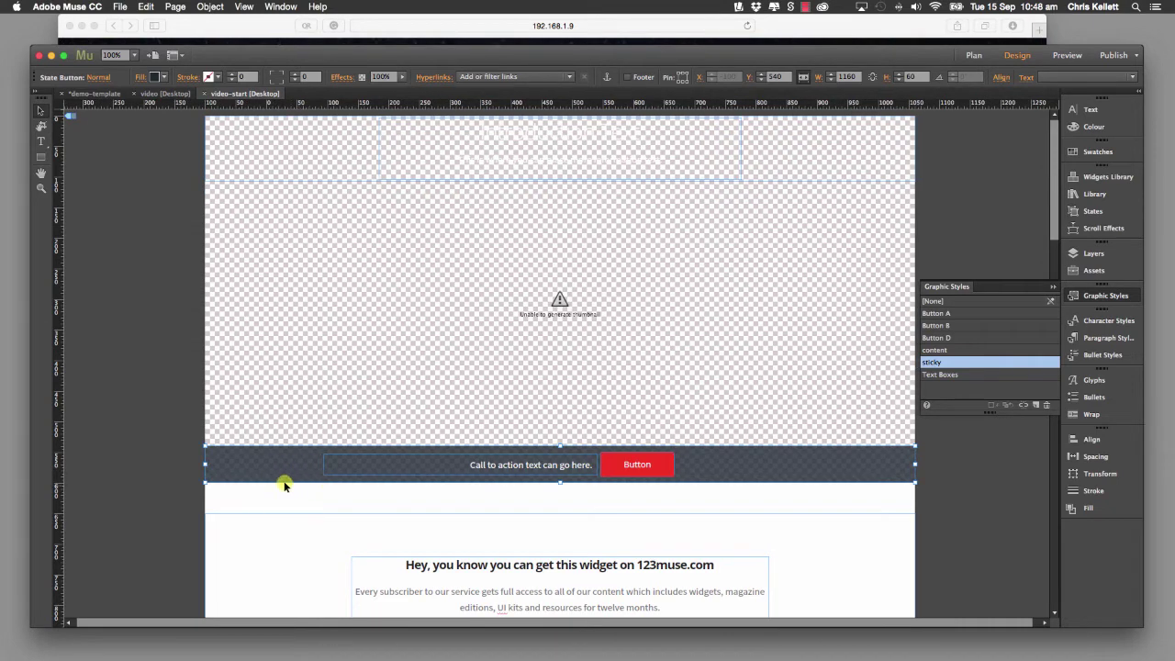
click(302, 153)
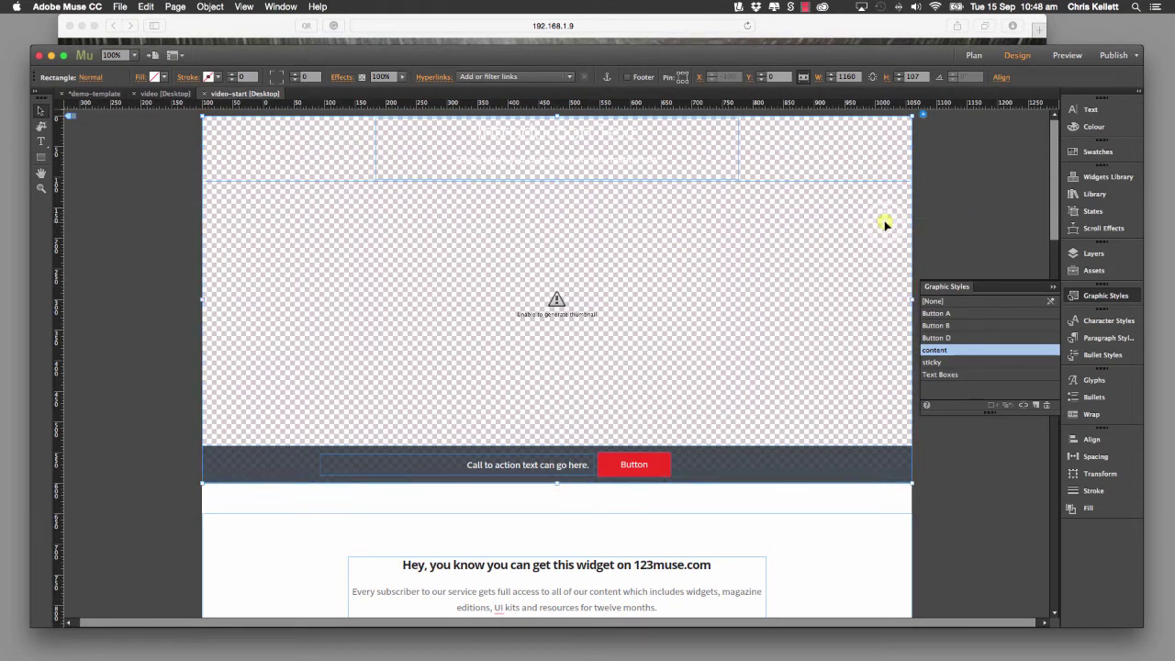
click(688, 217)
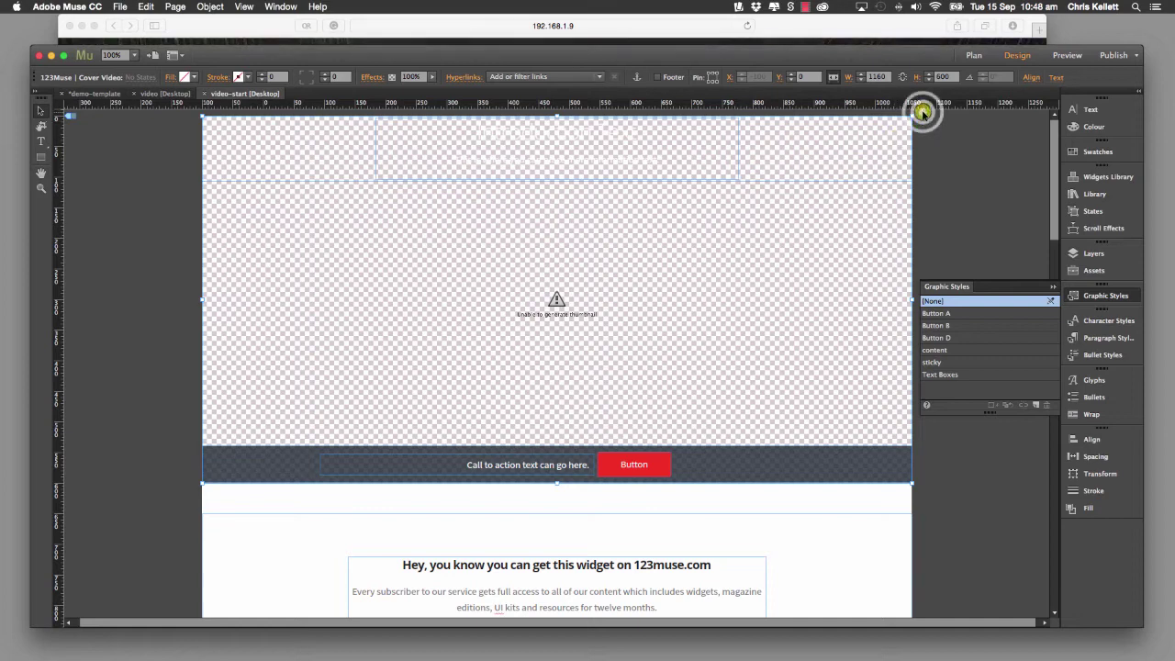
- Review the Center Content ID and Sticky Content ID in the cover video options, and check the introduction rectangle's graphic style
click(922, 113)
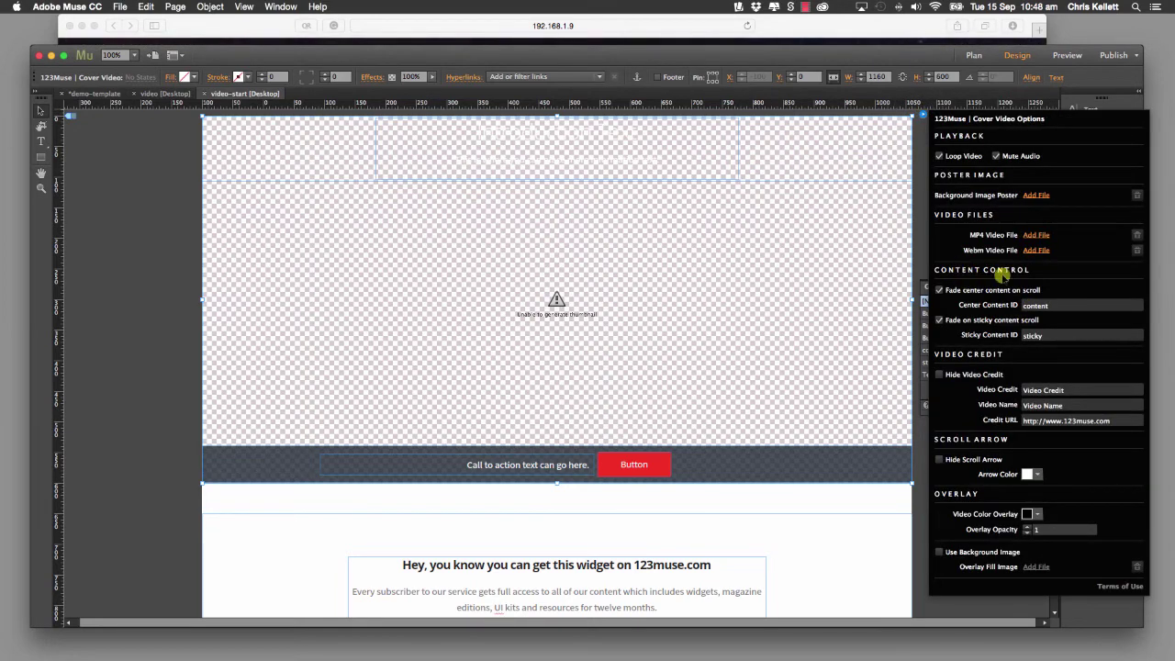
click(1054, 307)
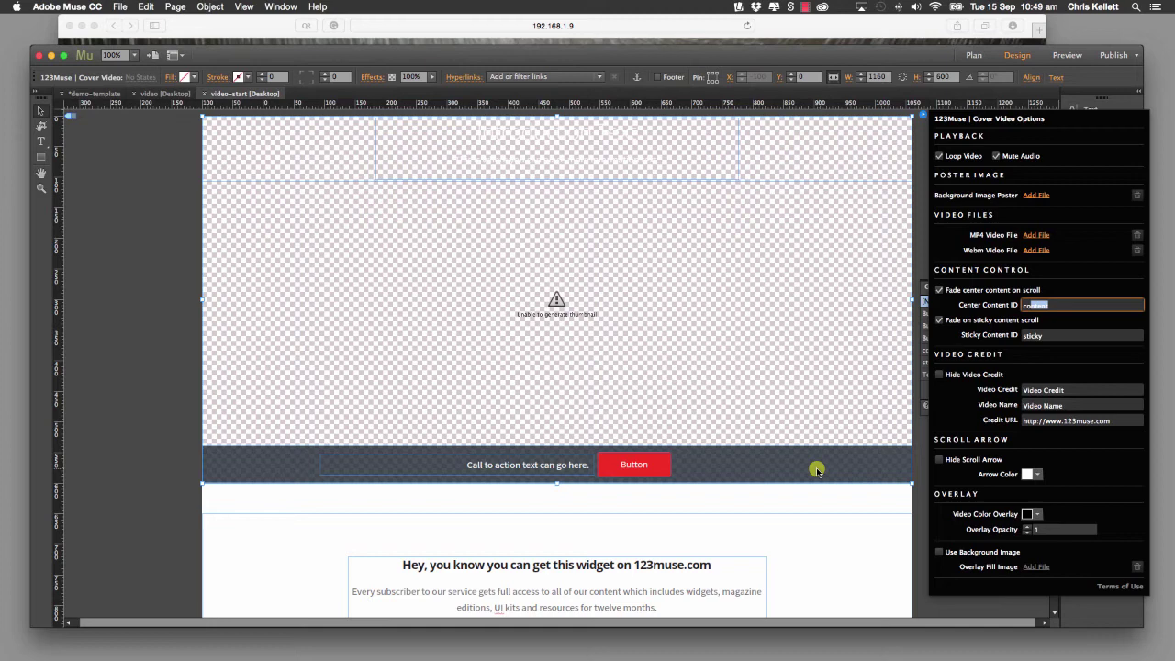
click(1031, 335)
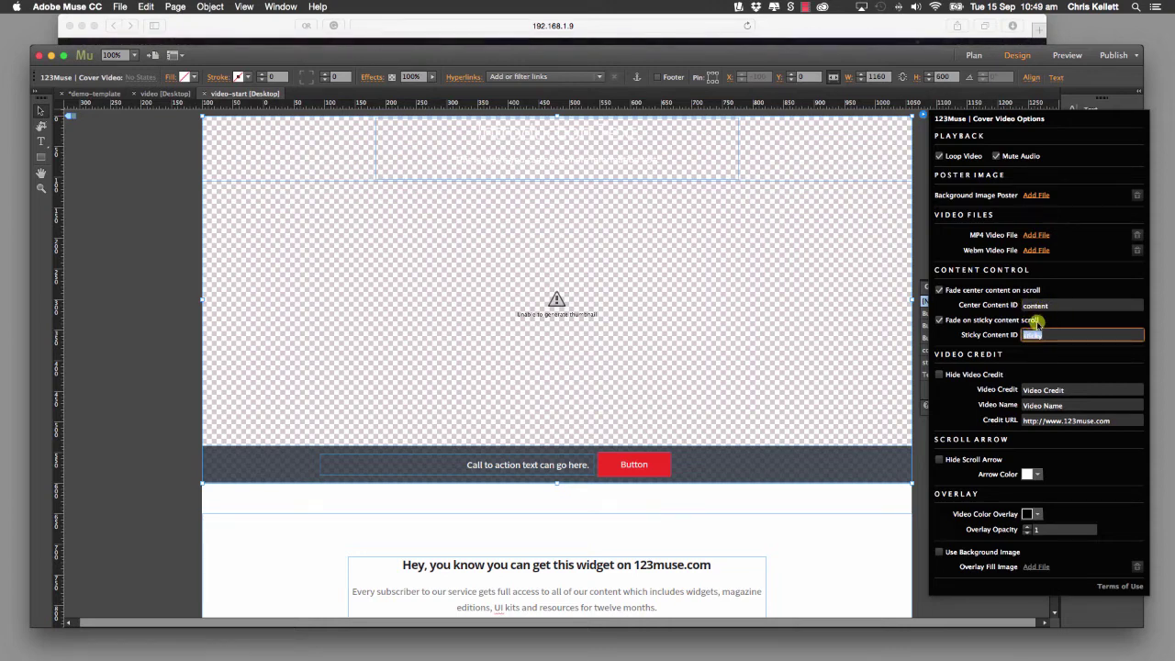
click(833, 148)
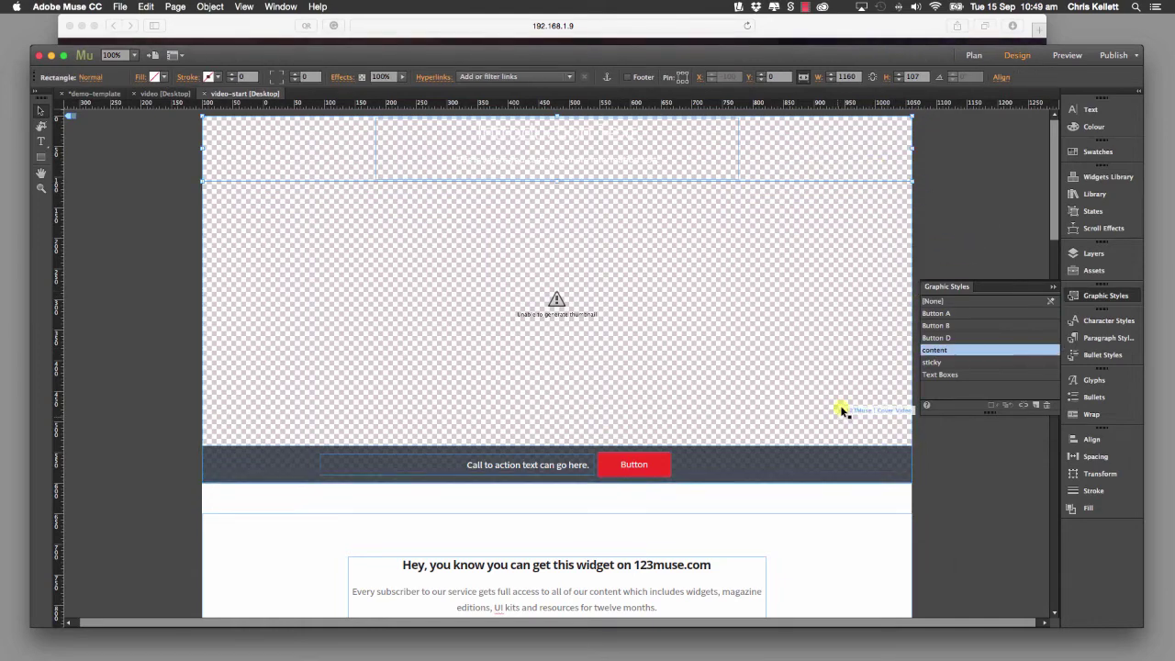
click(833, 334)
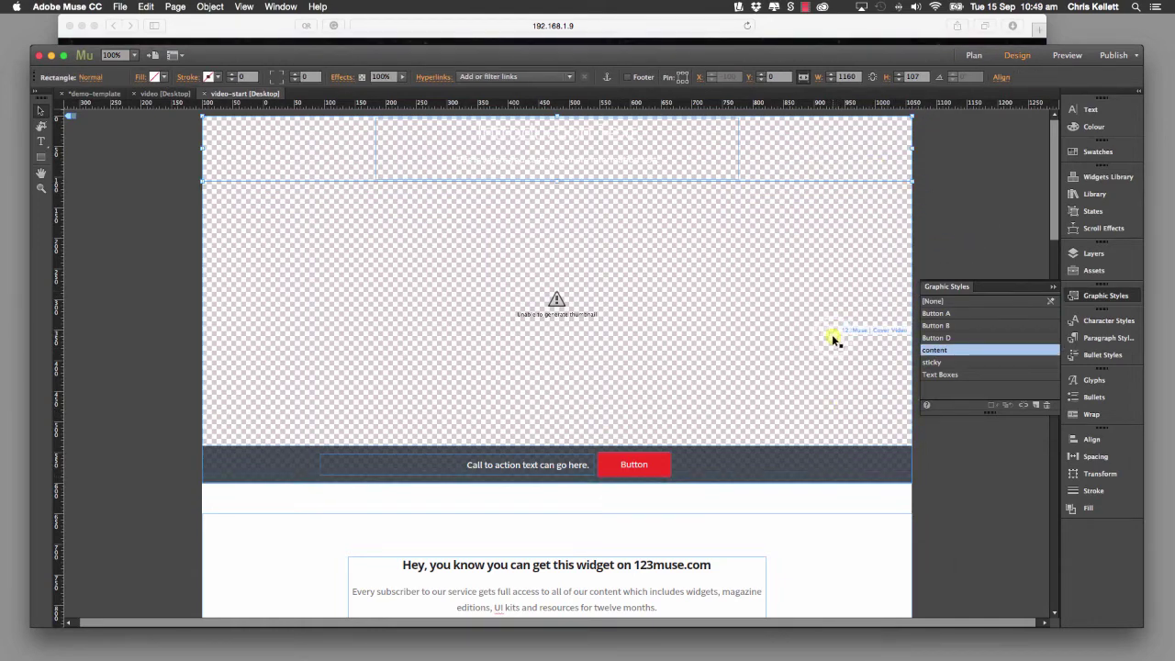
- Add poster.jpg as the cover video widget's background image poster
click(923, 114)
click(1034, 194)
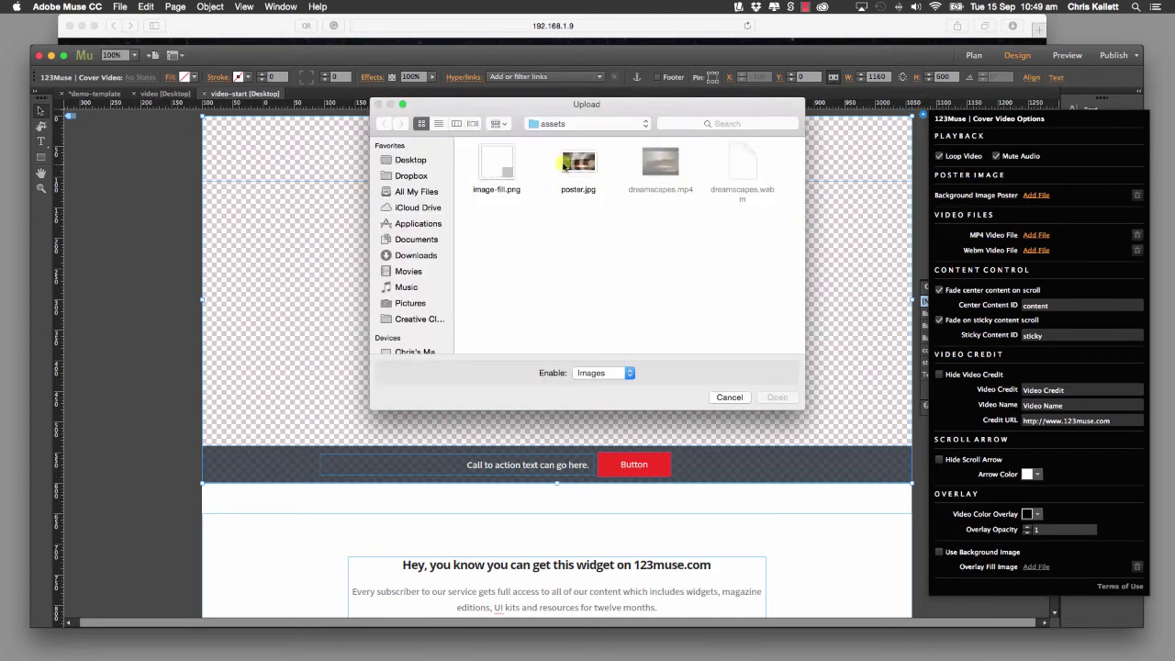
click(578, 163)
click(777, 396)
- Add dreamscapes.mp4 and dreamscapes.webm as the cover video widget's MP4 and Webm video files
click(1034, 235)
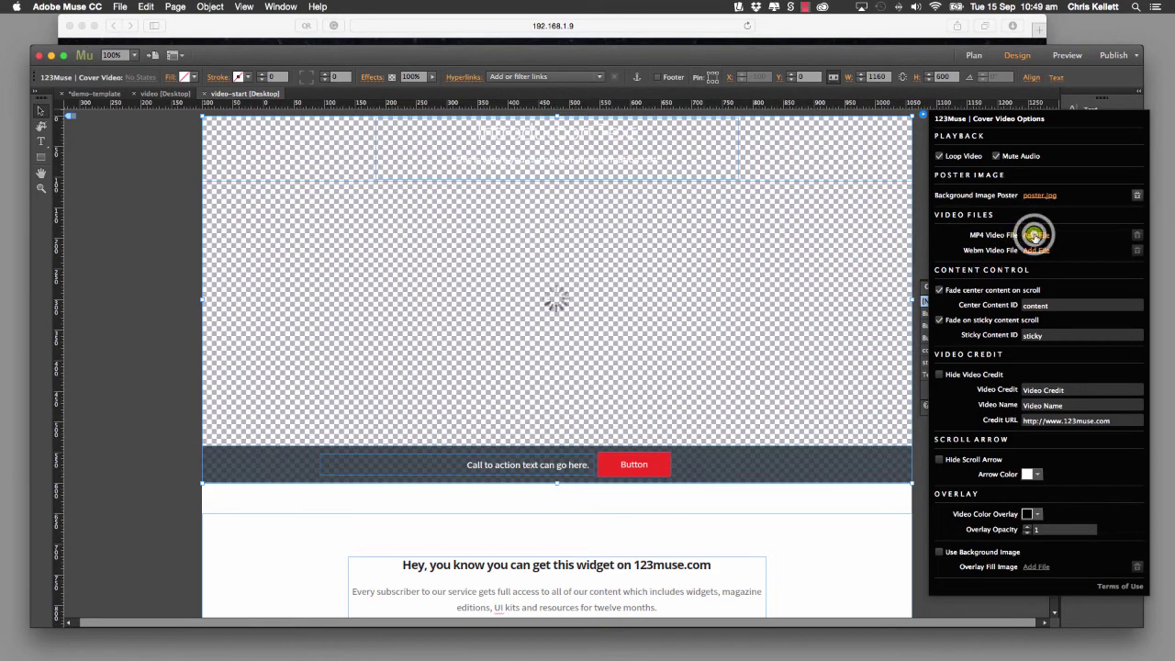
click(660, 165)
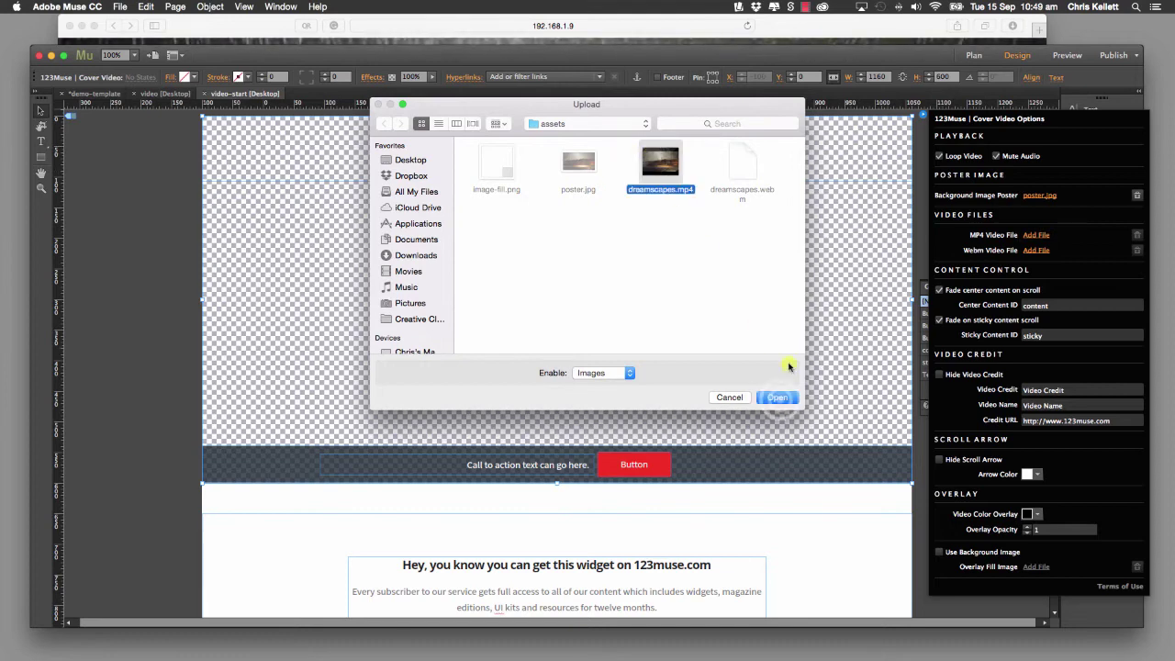
click(778, 396)
click(1035, 250)
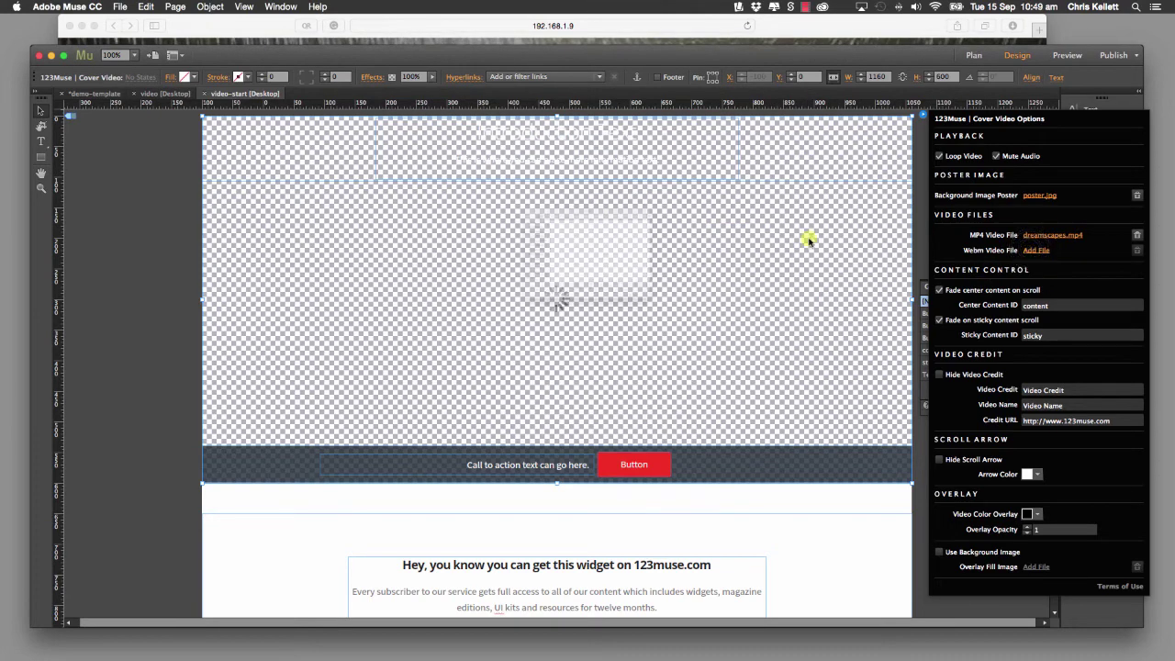
click(745, 174)
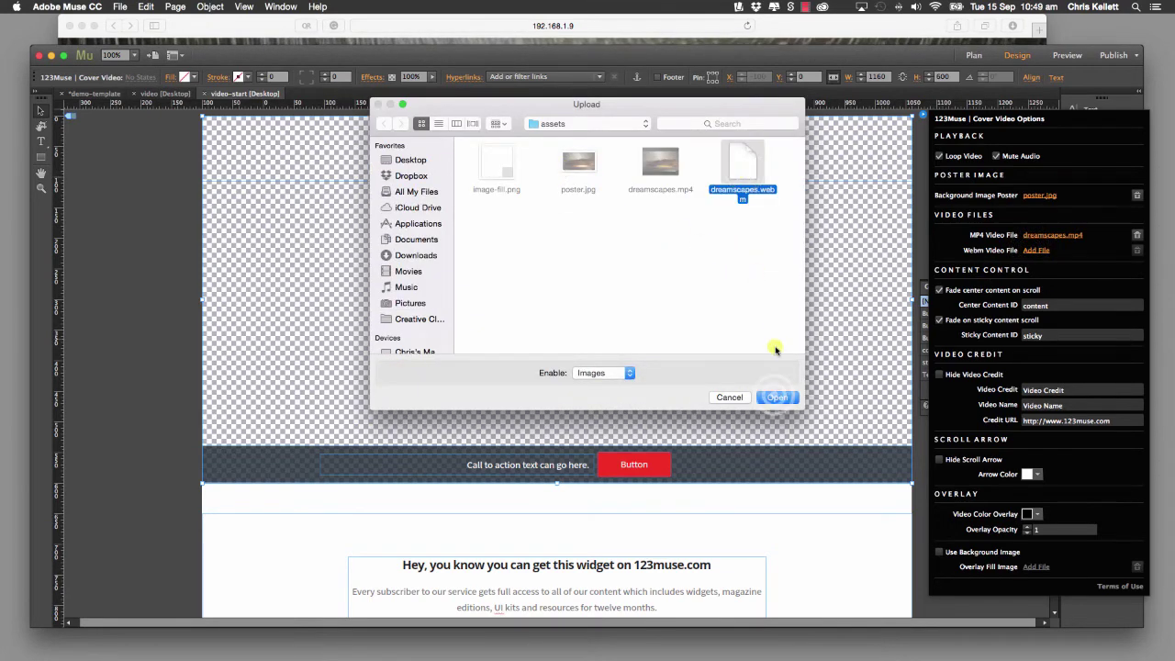
click(776, 397)
click(311, 129)
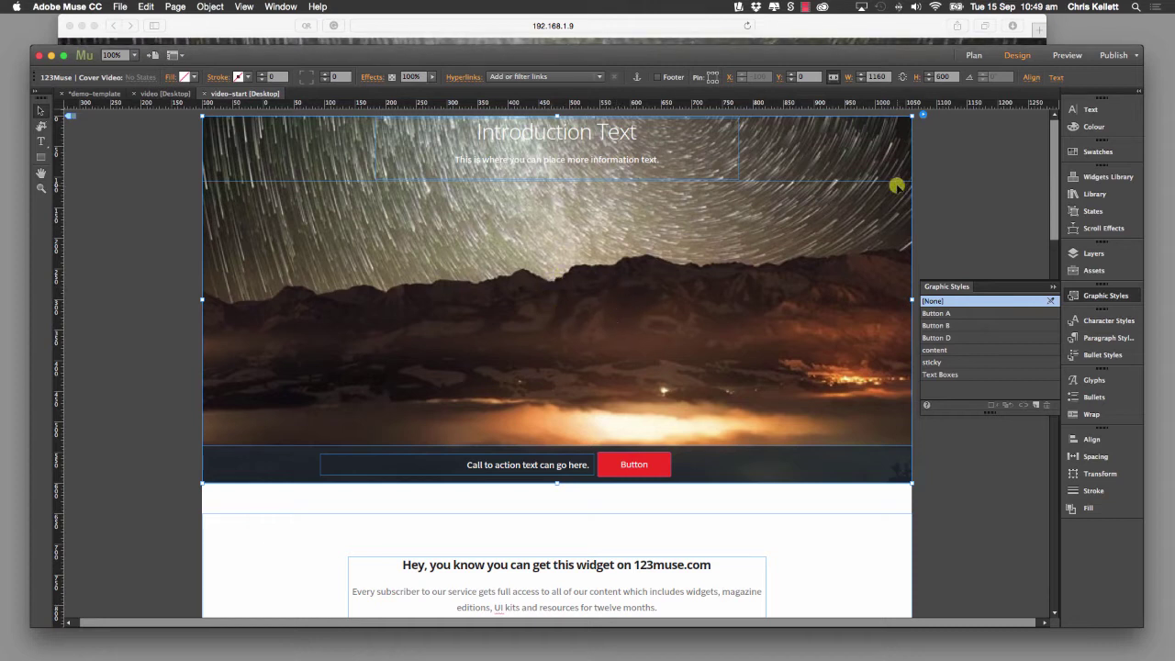
- Preview the video-start page with the window narrowed slightly, and return to the page design
click(1067, 55)
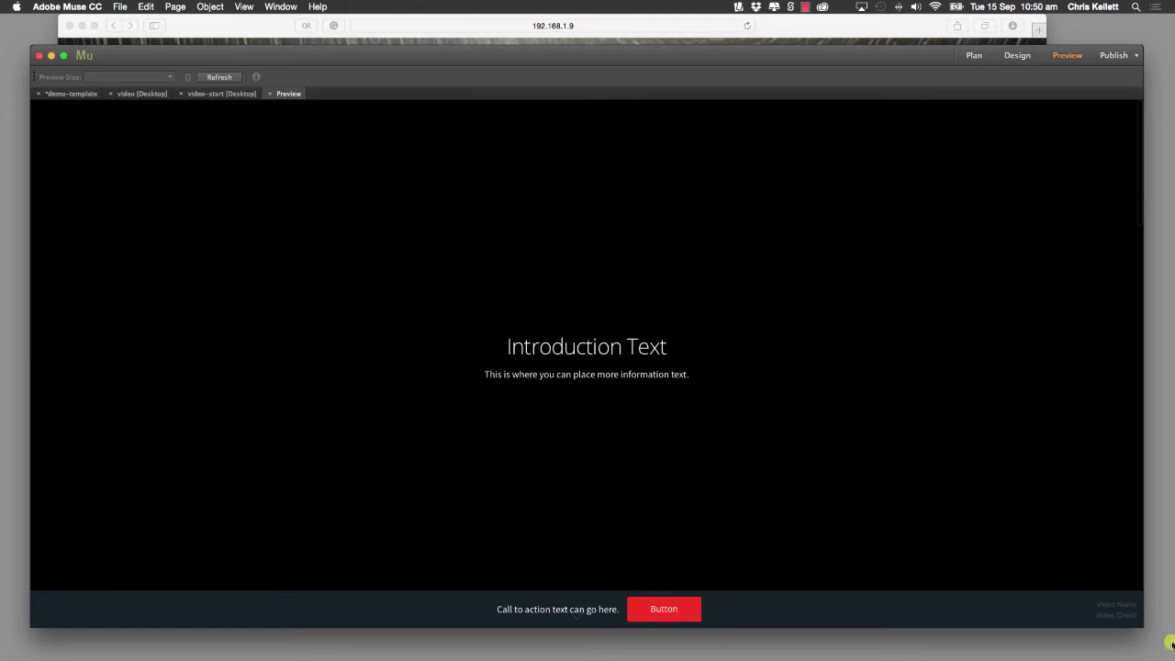
drag(1141, 628, 1104, 622)
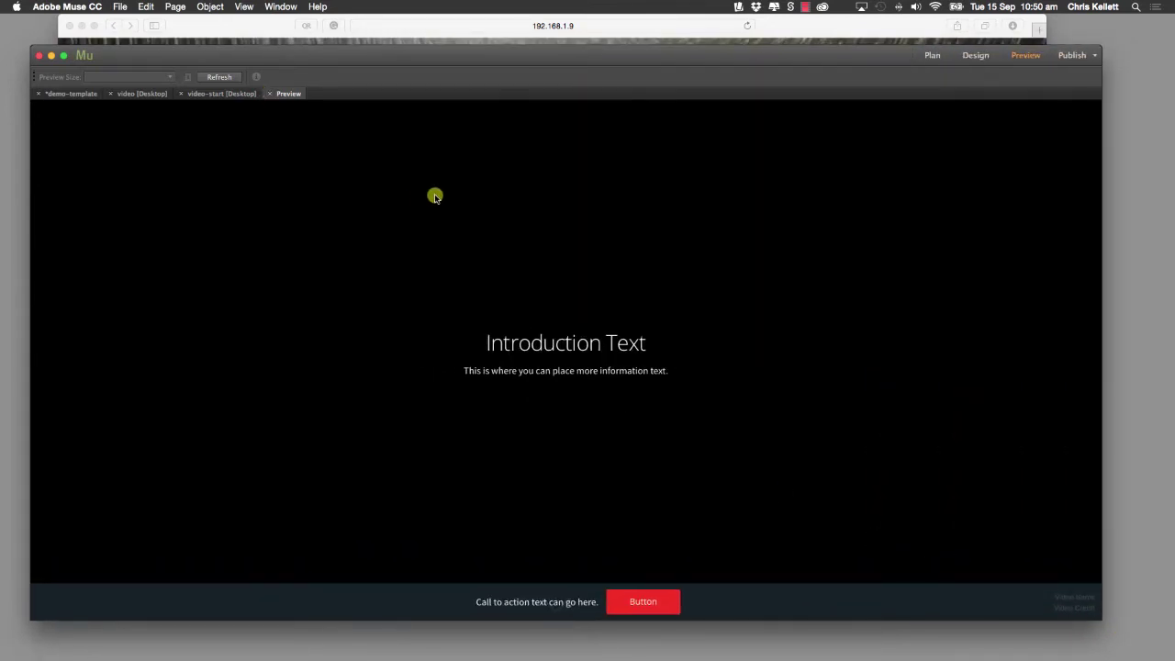
click(271, 95)
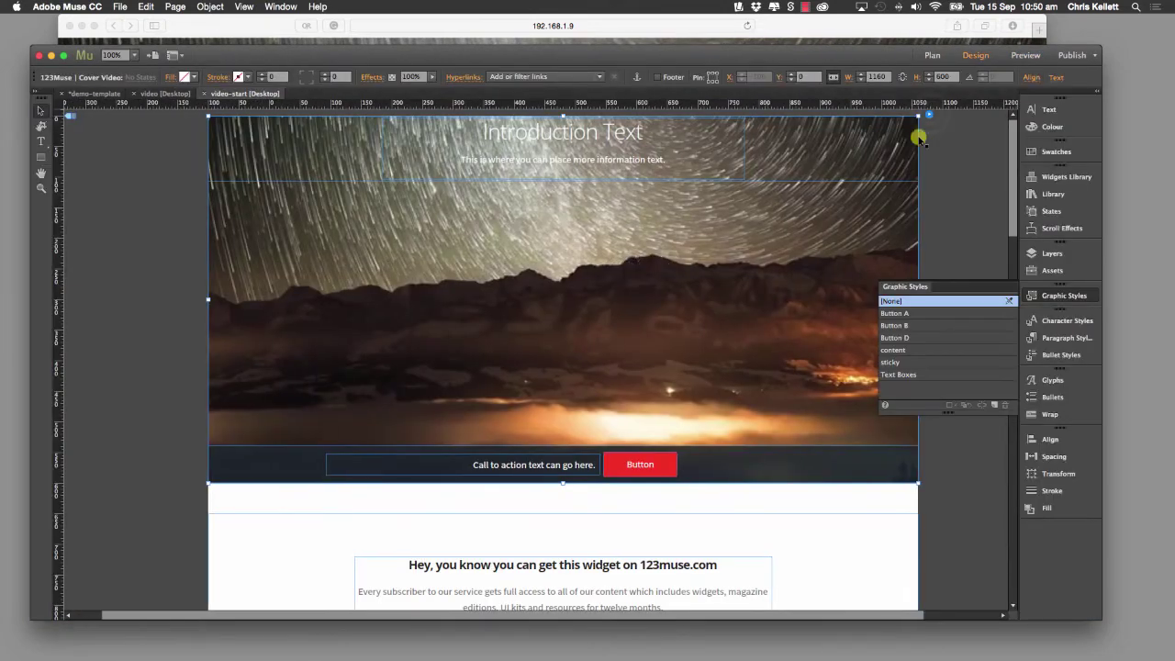
- Set the cover video widget's overlay opacity to 0.4
click(930, 112)
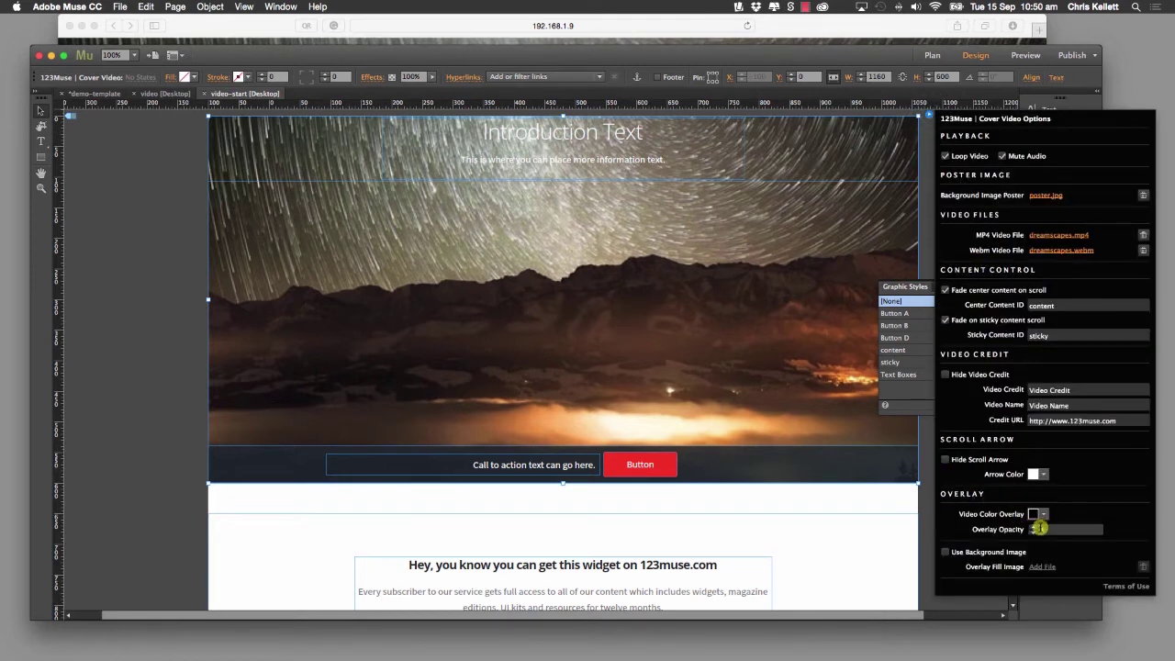
drag(1031, 536, 1036, 534)
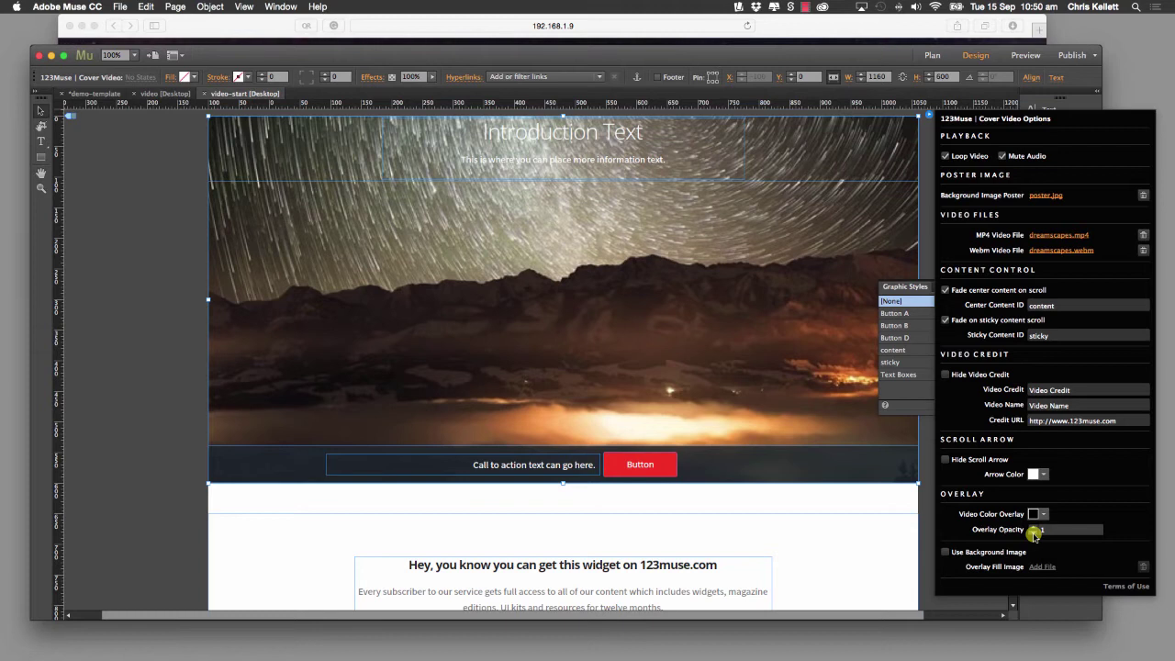
click(1046, 532)
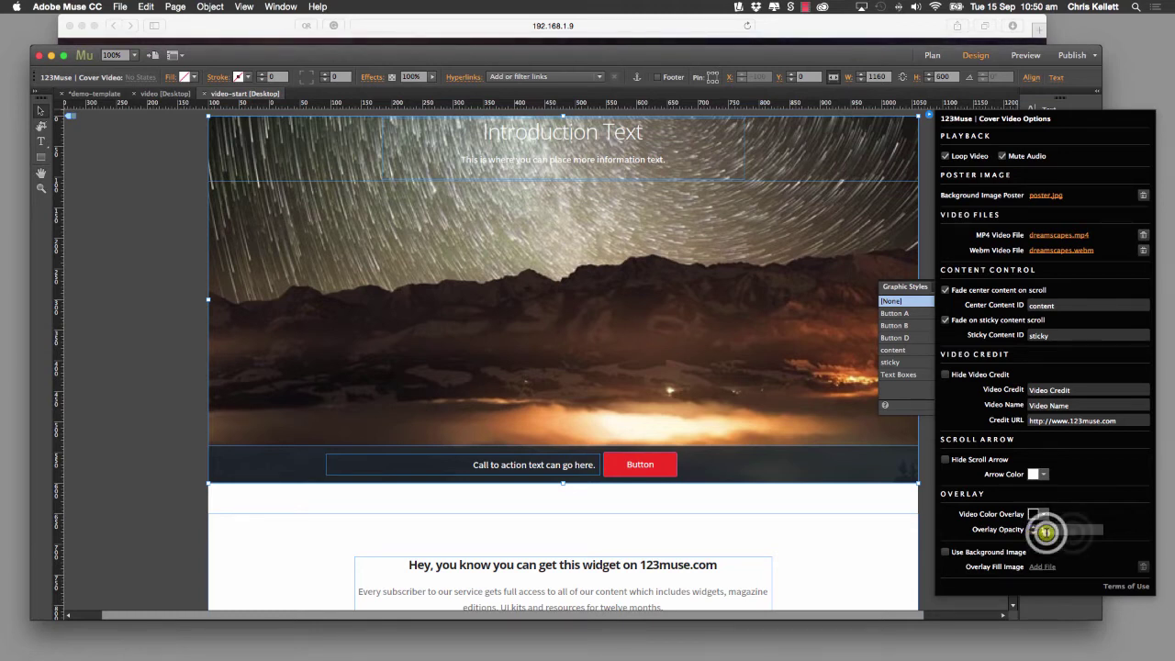
click(1045, 529)
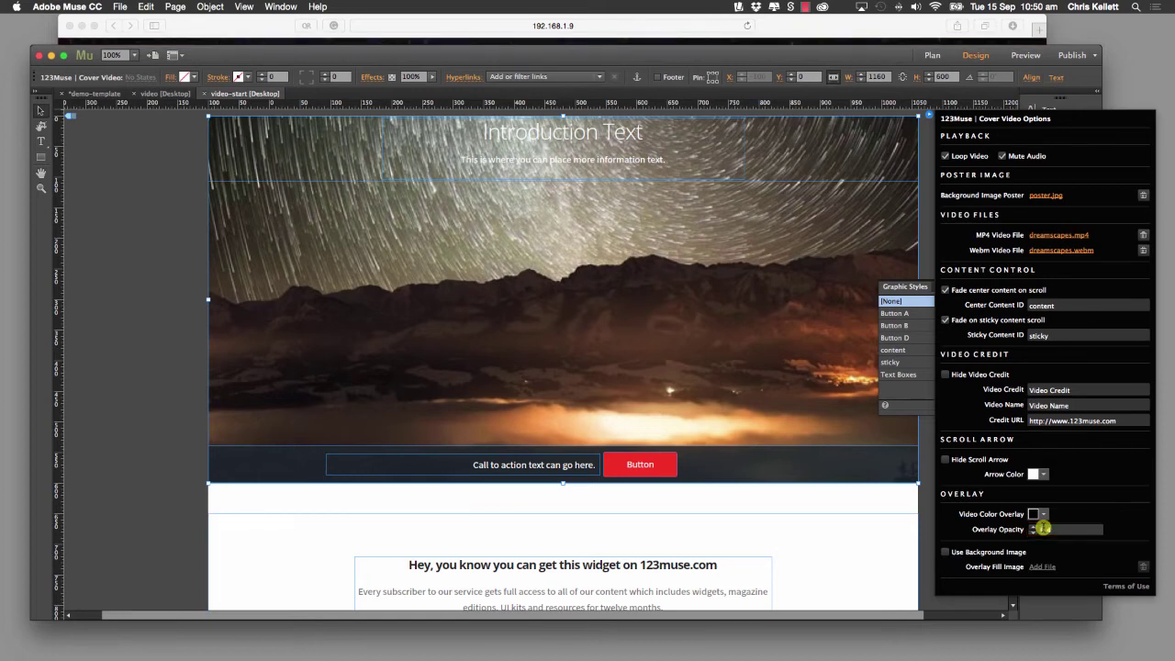
text(0.4)
key(Return)
- Preview the page to check the video overlay and the sticky call-to-action bar's behaviour on scroll, and return to the design
click(1025, 55)
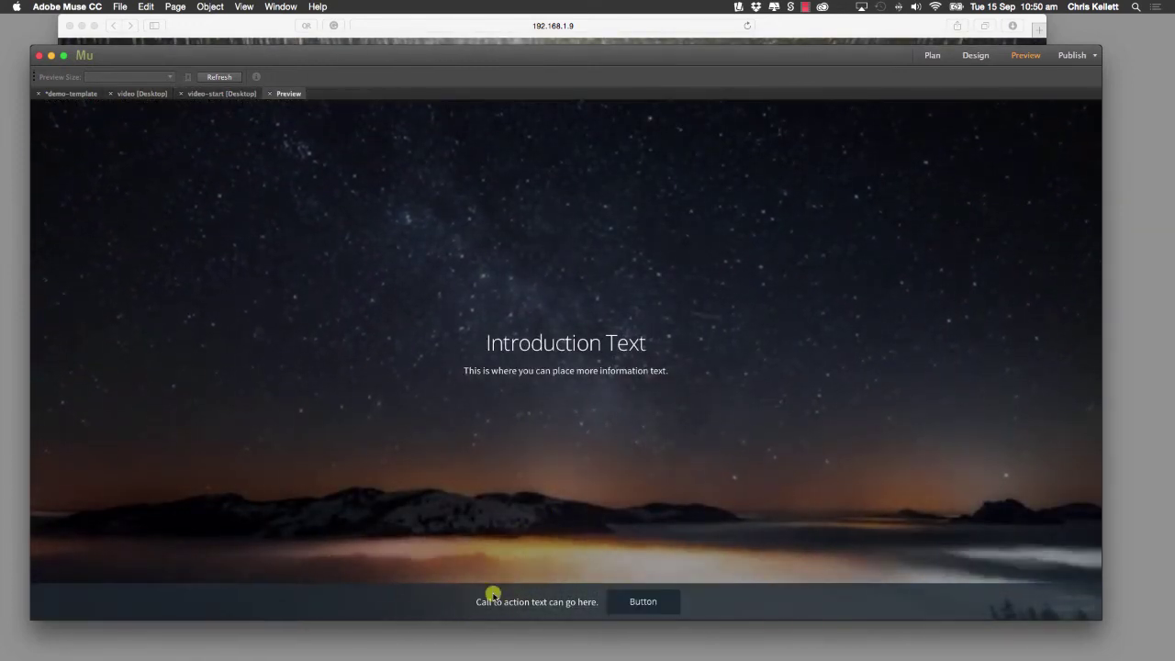
scroll(736, 585, down, 5)
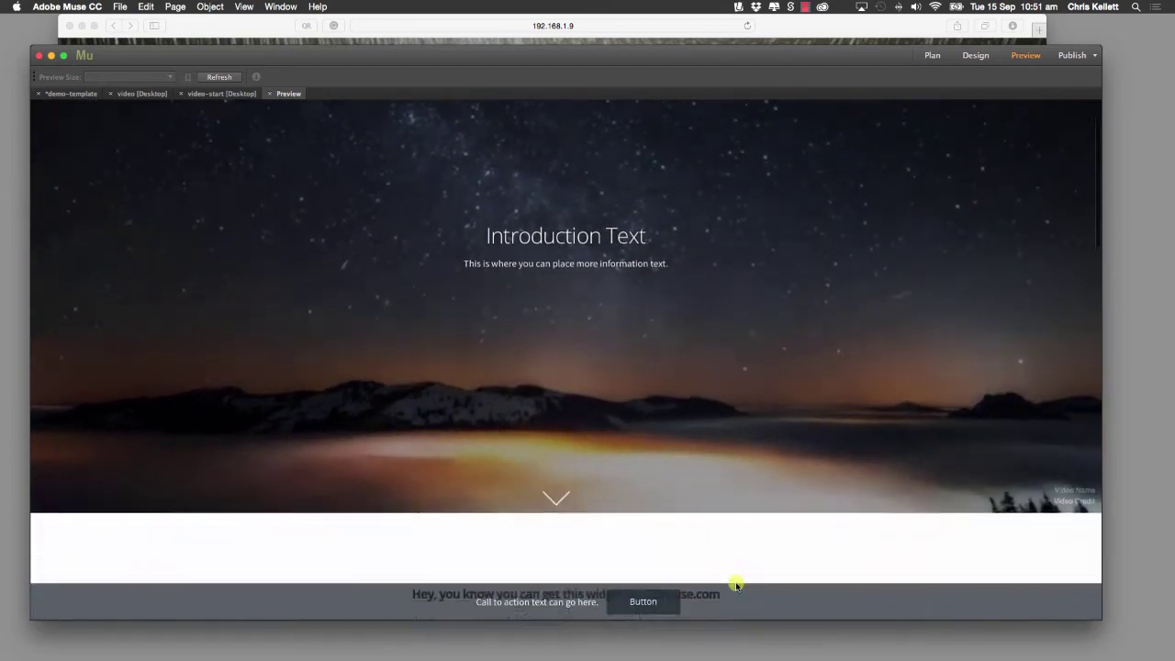
scroll(734, 584, up, 6)
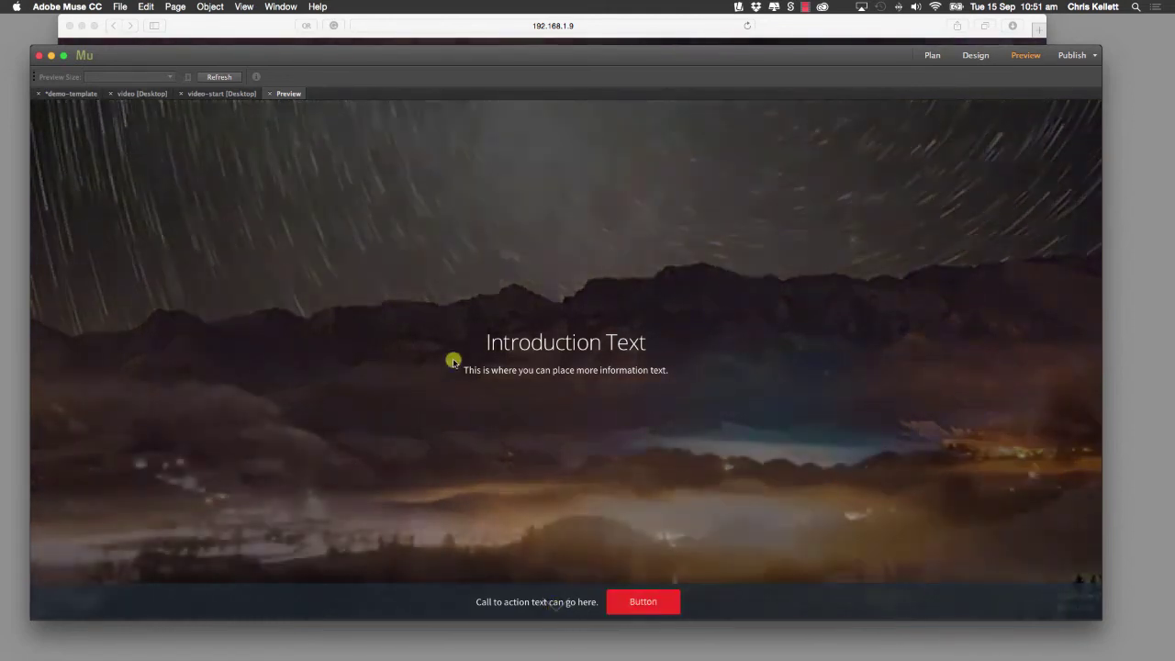
click(273, 94)
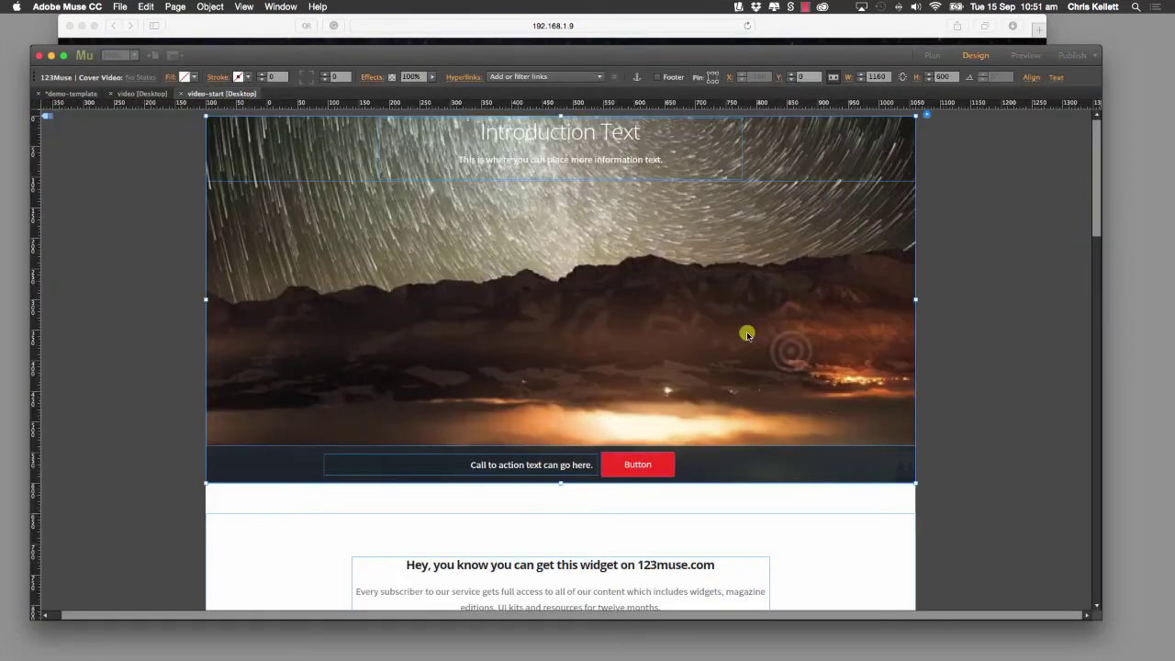
- Hide the scroll arrow and the video credit in the cover video widget's options
click(948, 118)
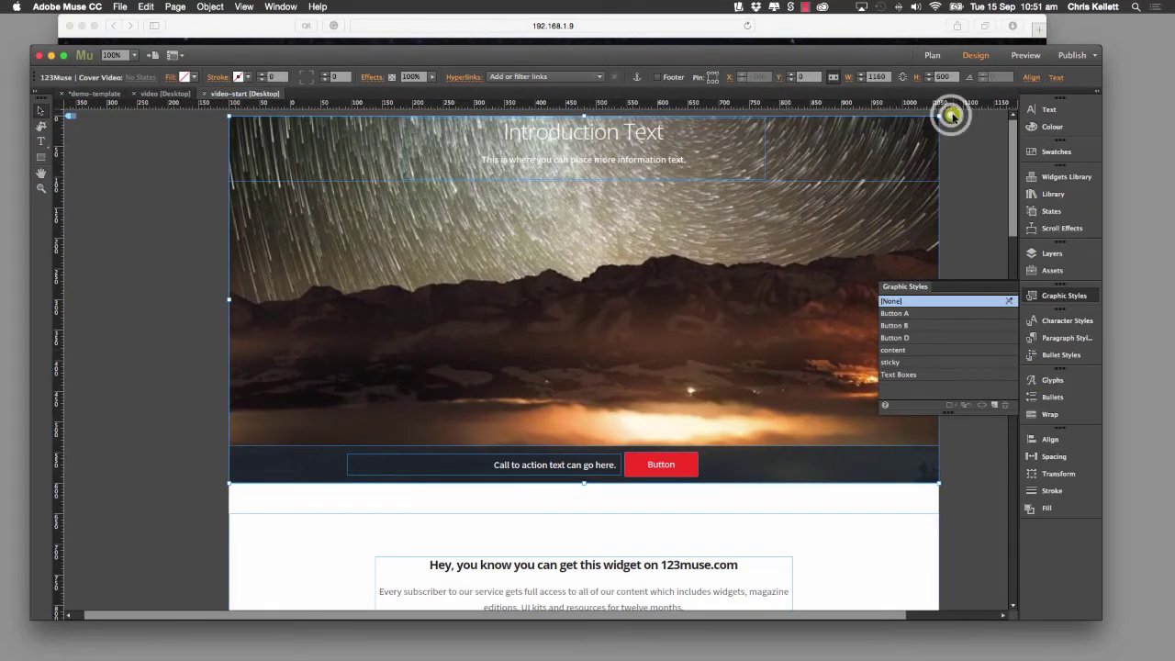
click(964, 459)
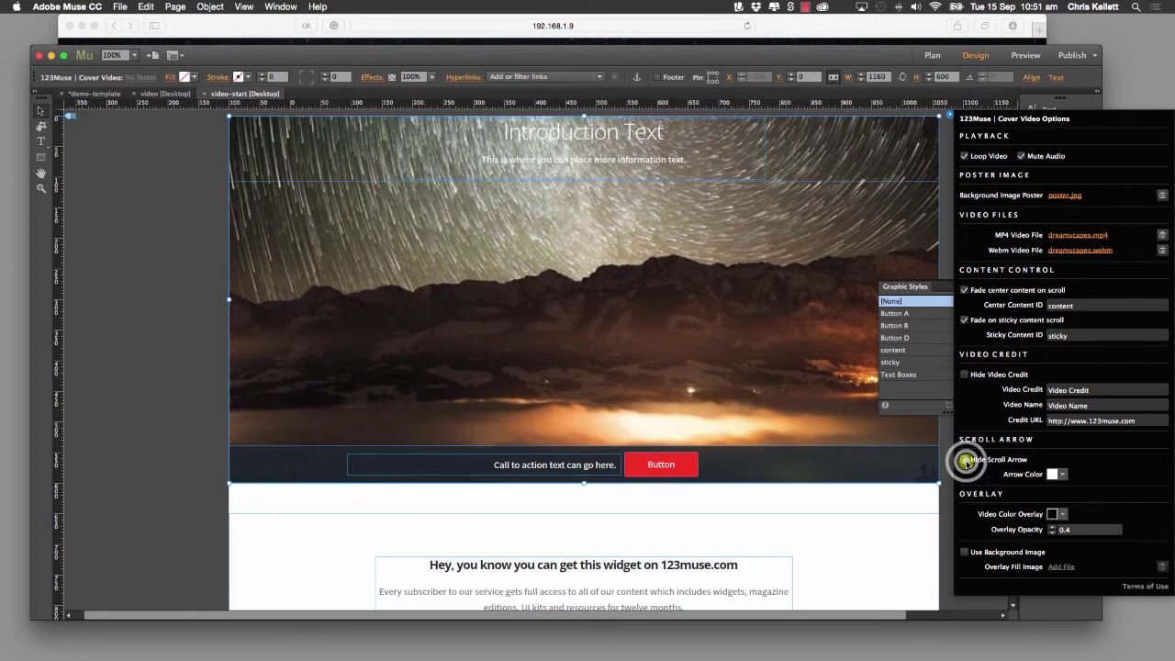
click(964, 374)
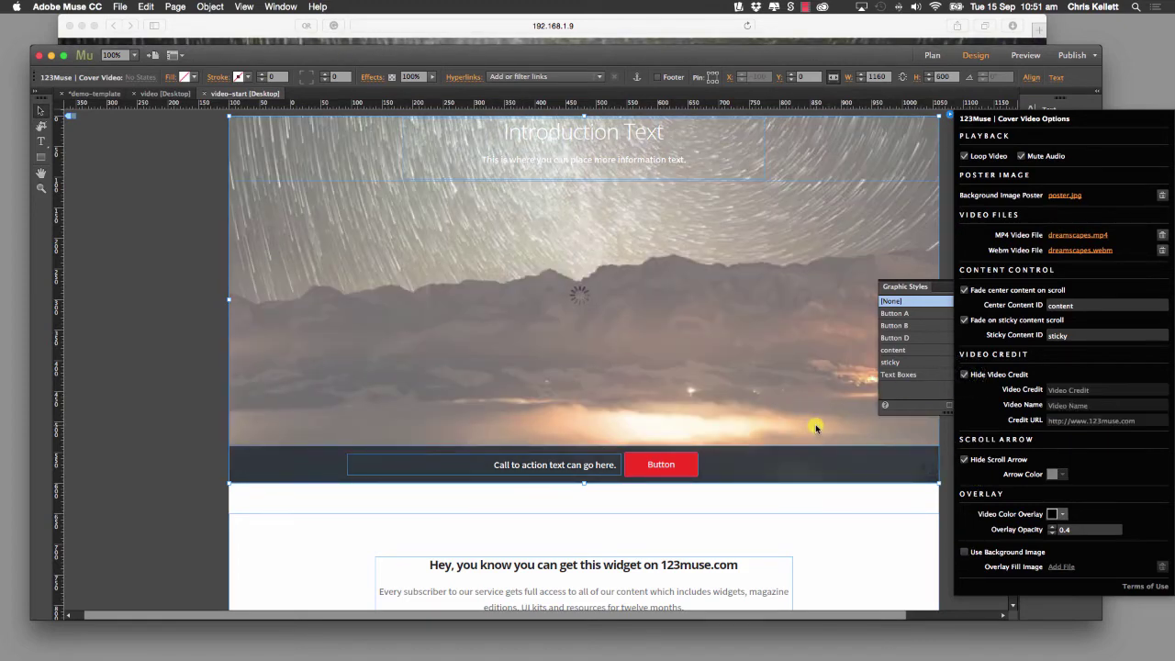
click(185, 184)
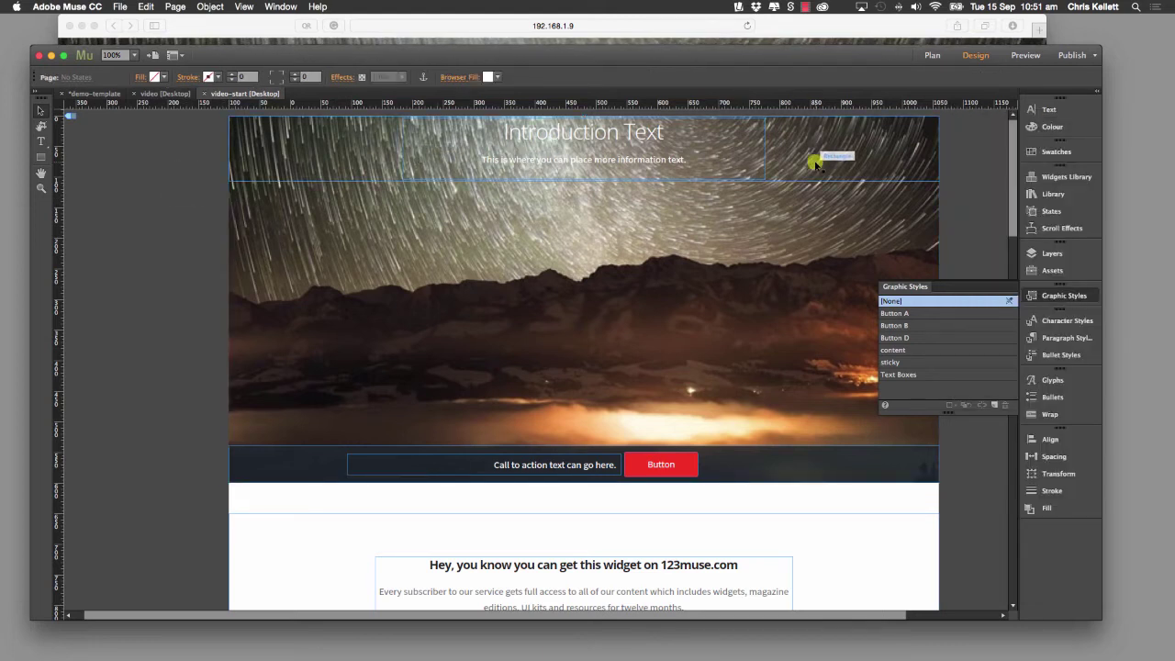
- Enlarge the call-to-action bar upward to a height of about 98 px and move its text and button down to the bar's middle
click(773, 446)
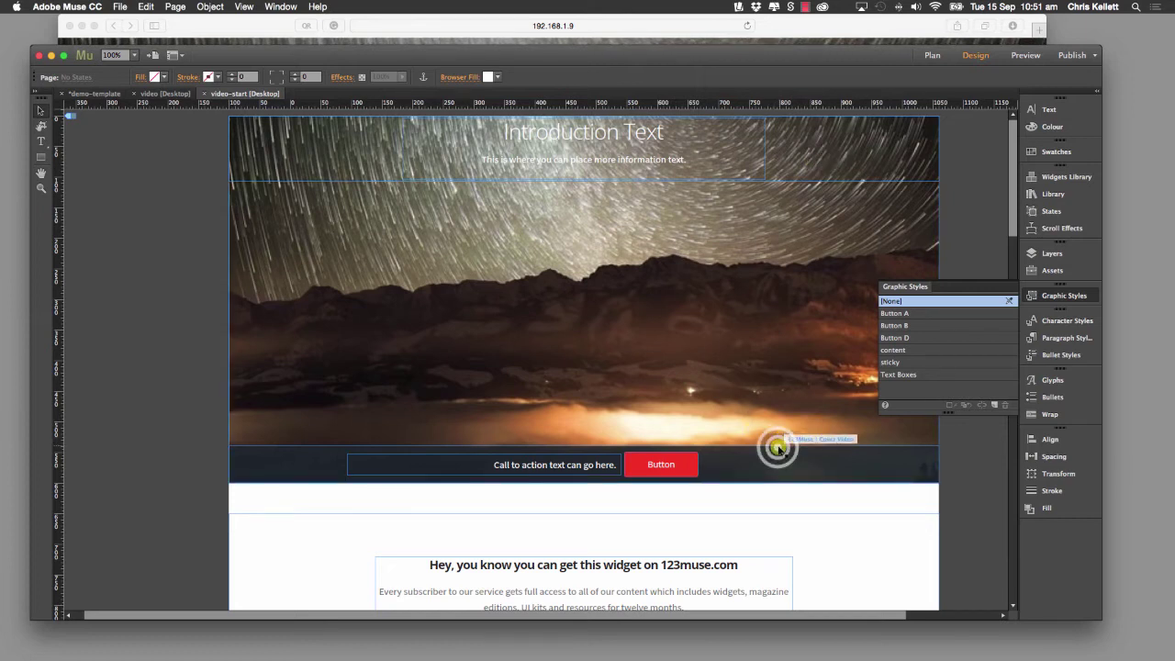
click(588, 447)
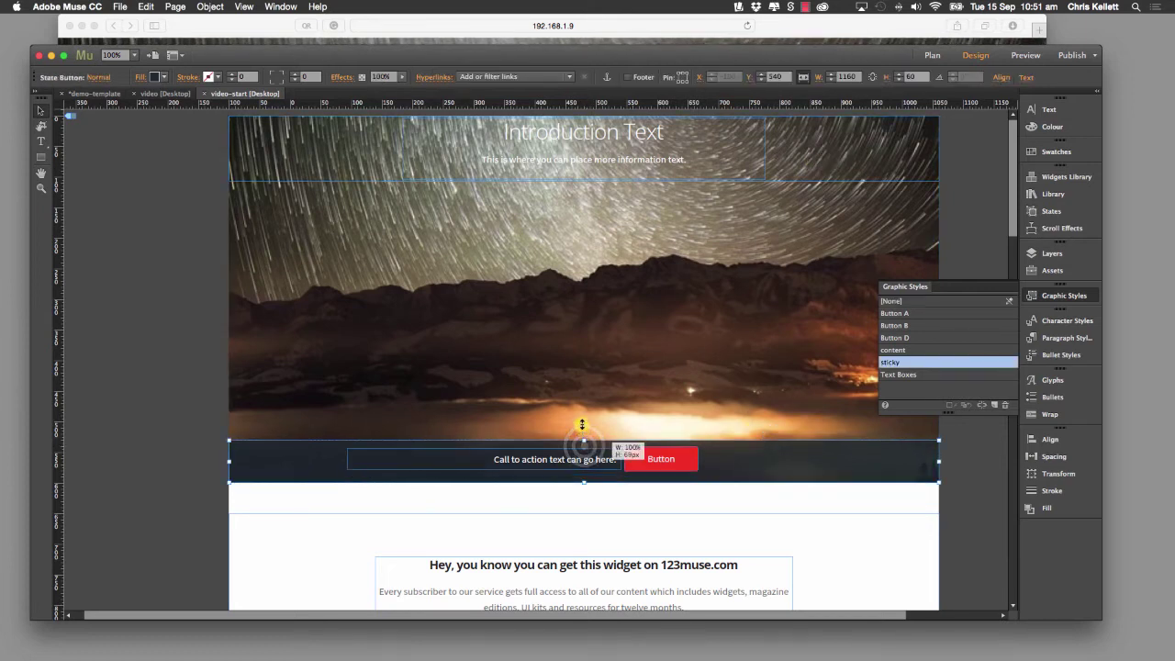
click(624, 442)
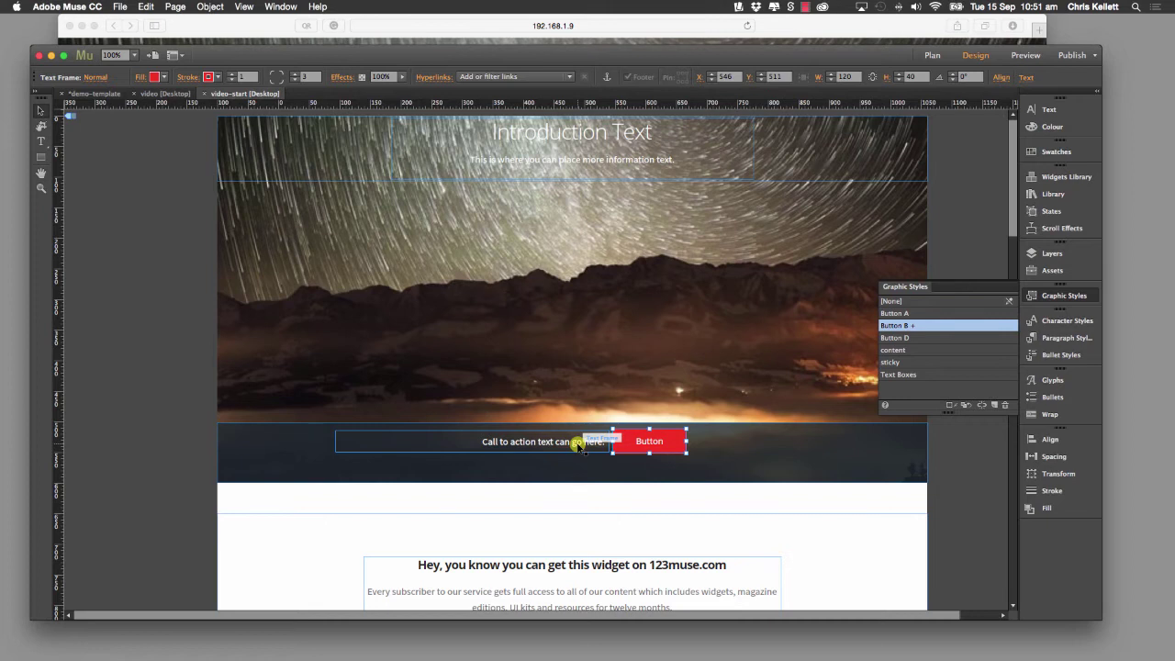
shift+click(582, 446)
- Change the call-to-action bar's fill to the red swatch
click(747, 449)
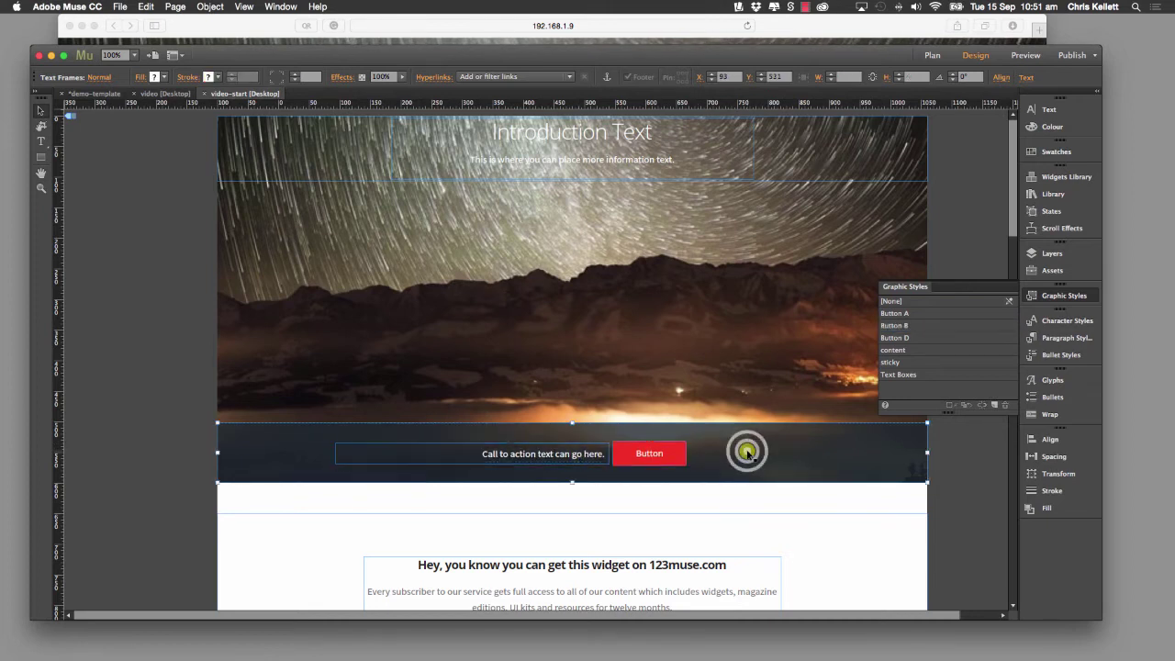
click(163, 79)
click(159, 78)
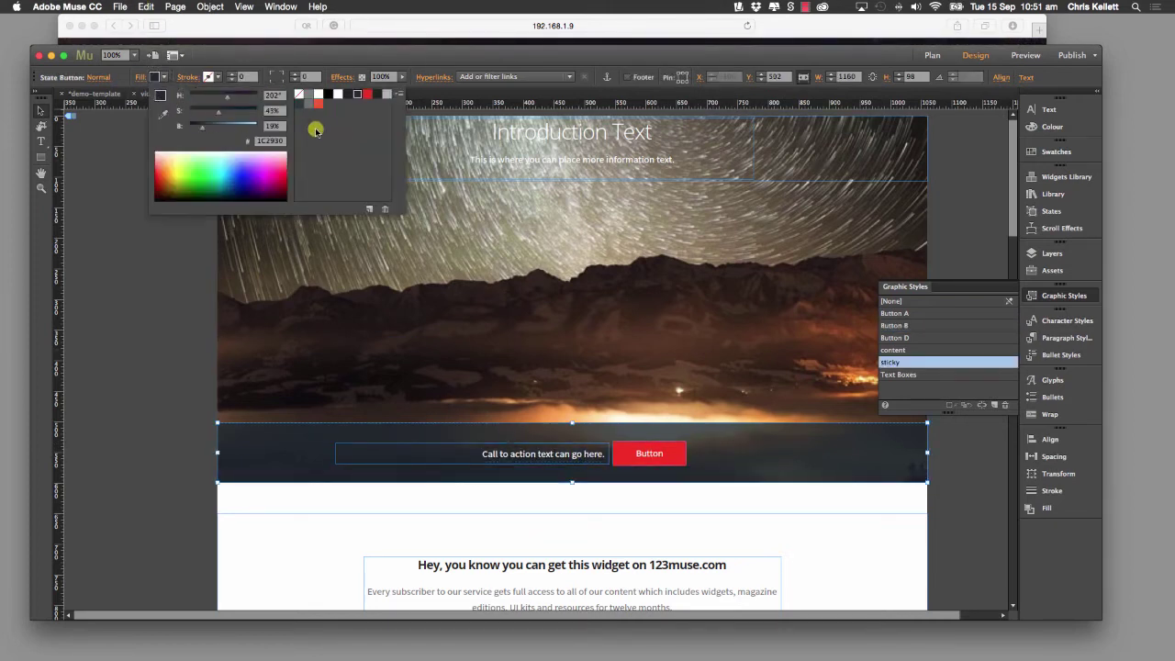
click(365, 94)
click(756, 463)
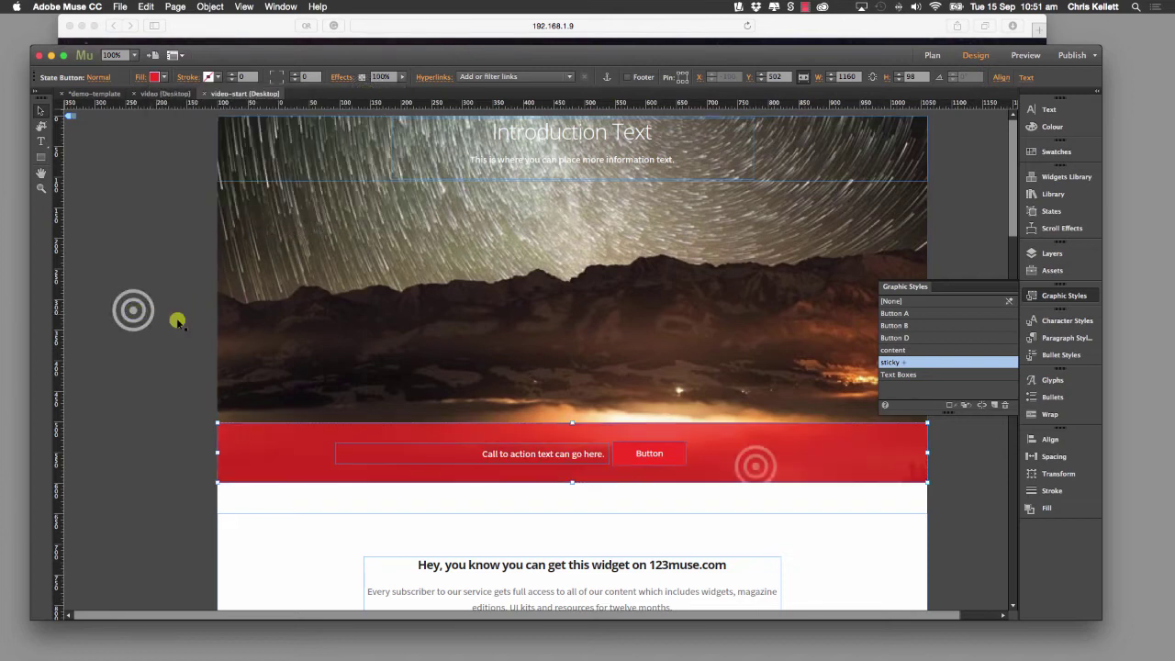
- Change the fill of the button inside the call-to-action bar to white (FFFFFF)
click(672, 455)
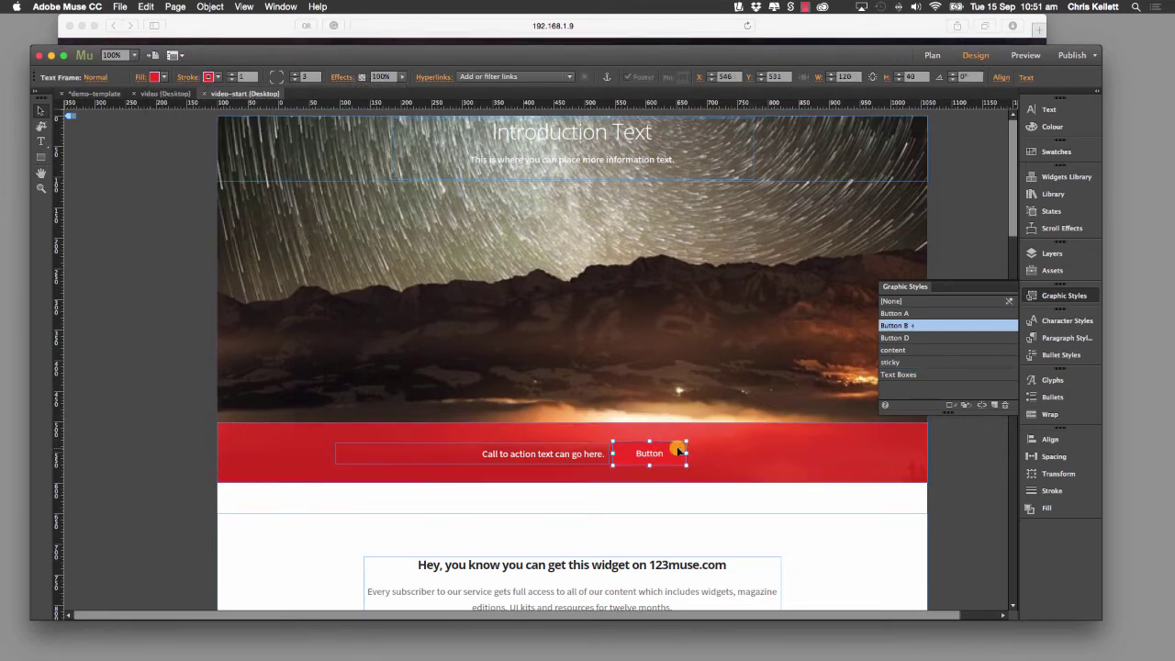
click(159, 78)
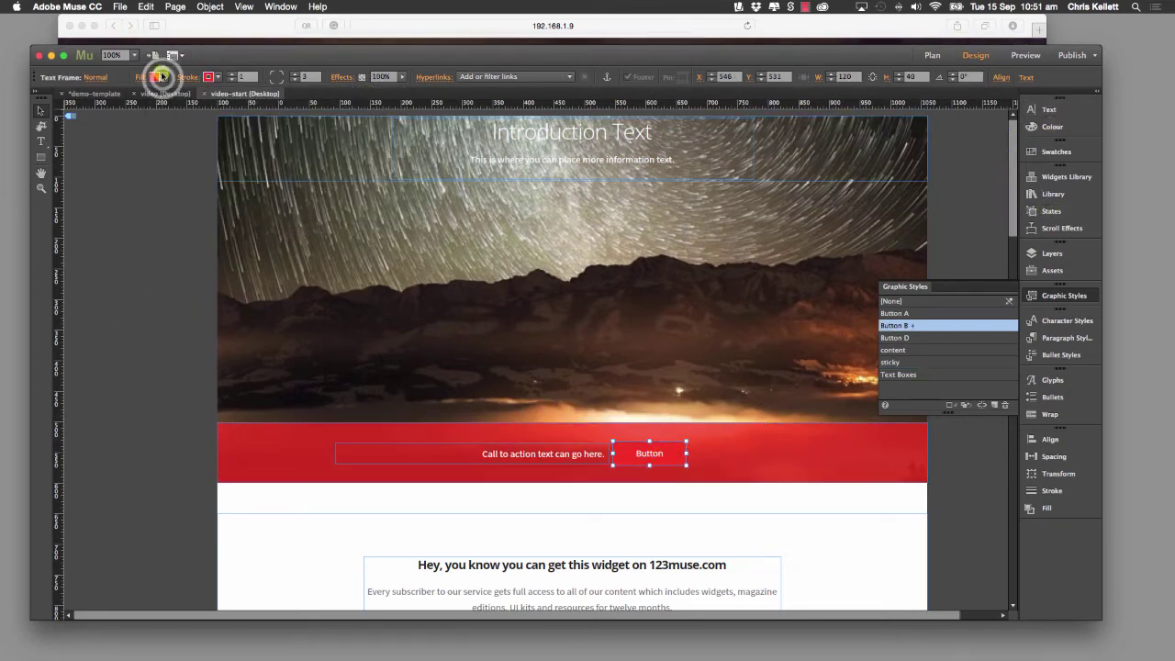
click(318, 95)
click(318, 95)
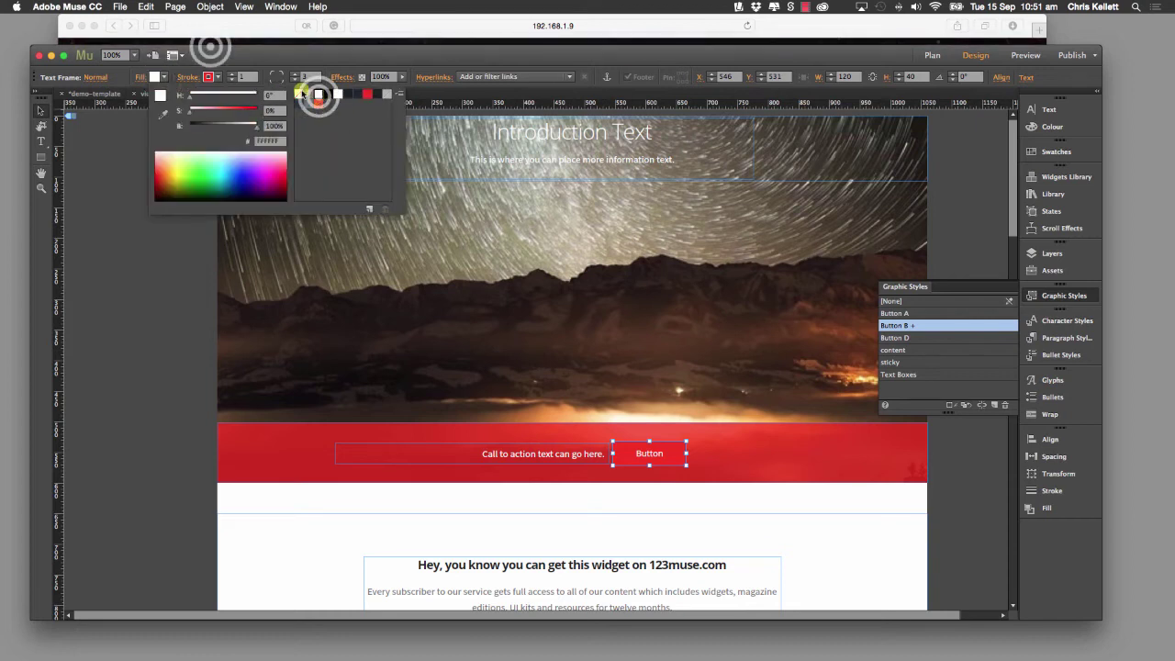
- Change the stroke of the button inside the call-to-action bar to the White swatch
click(213, 77)
click(372, 93)
click(99, 169)
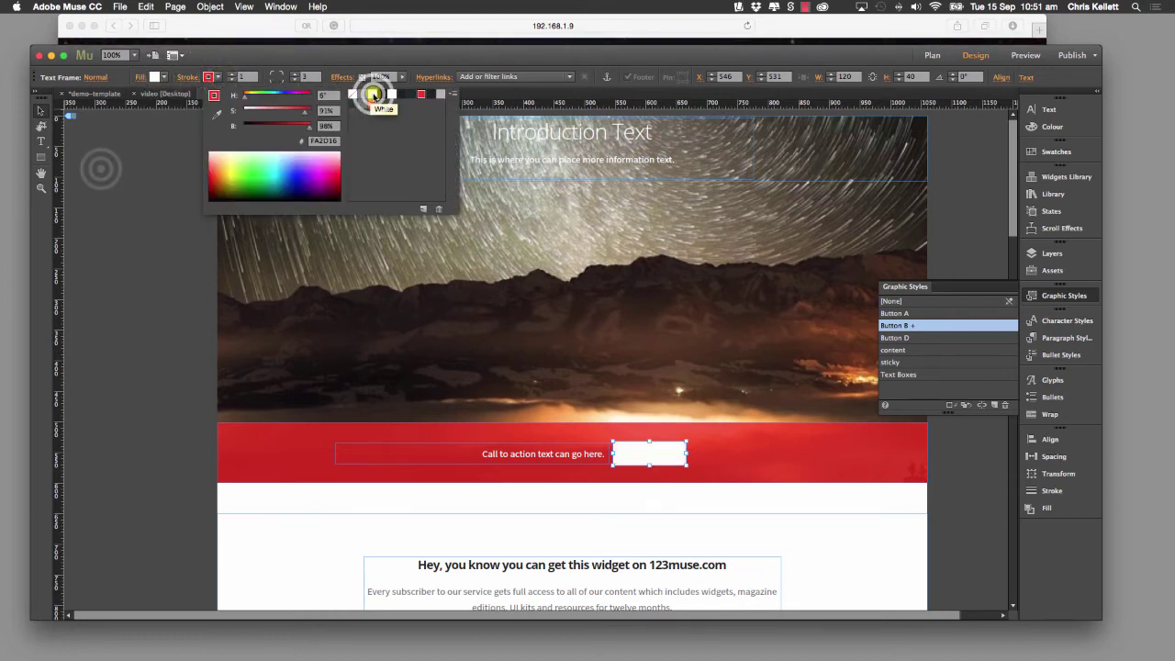
- Change the text colour of the call-to-action bar's button to the Dark Primary swatch
click(1047, 109)
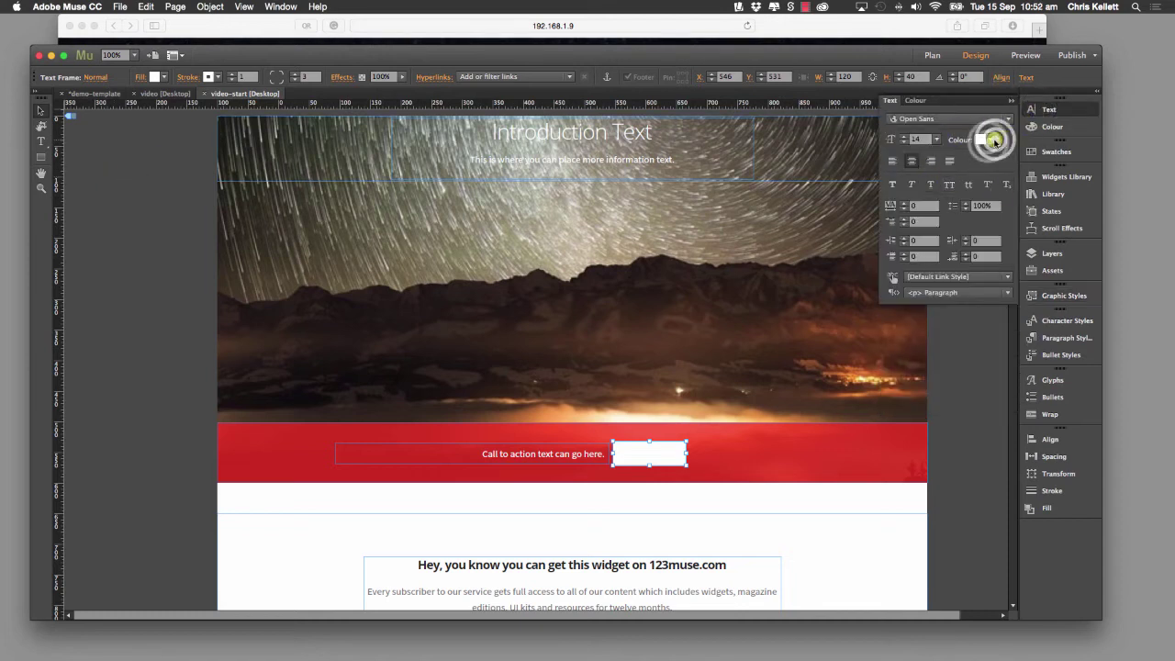
click(981, 140)
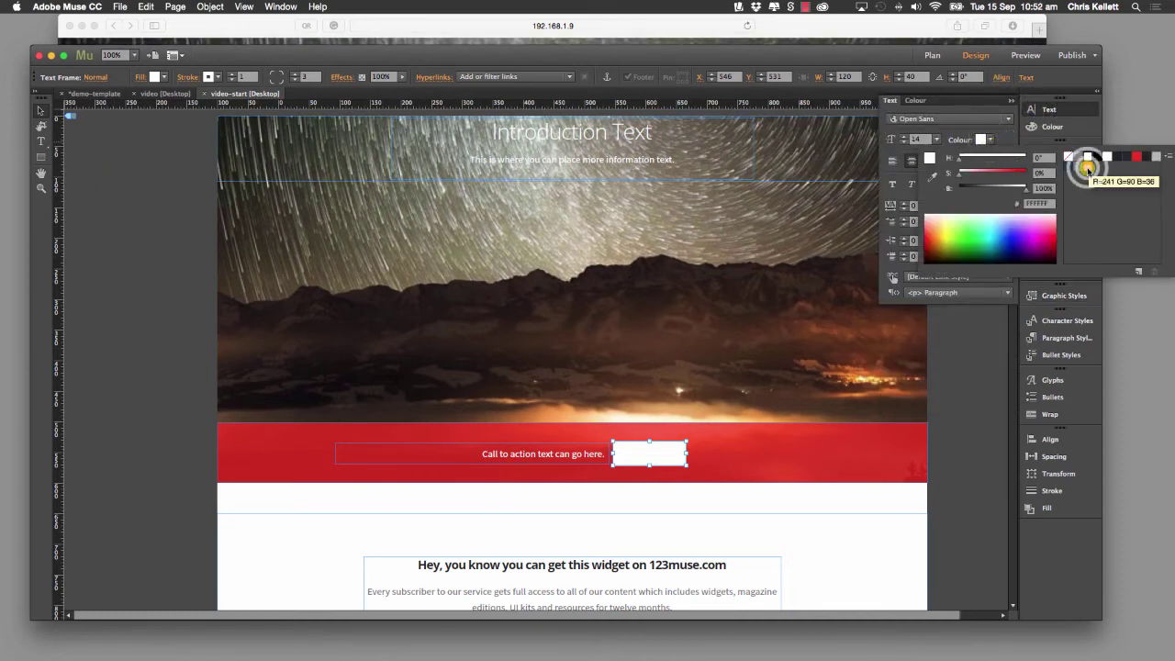
click(1087, 165)
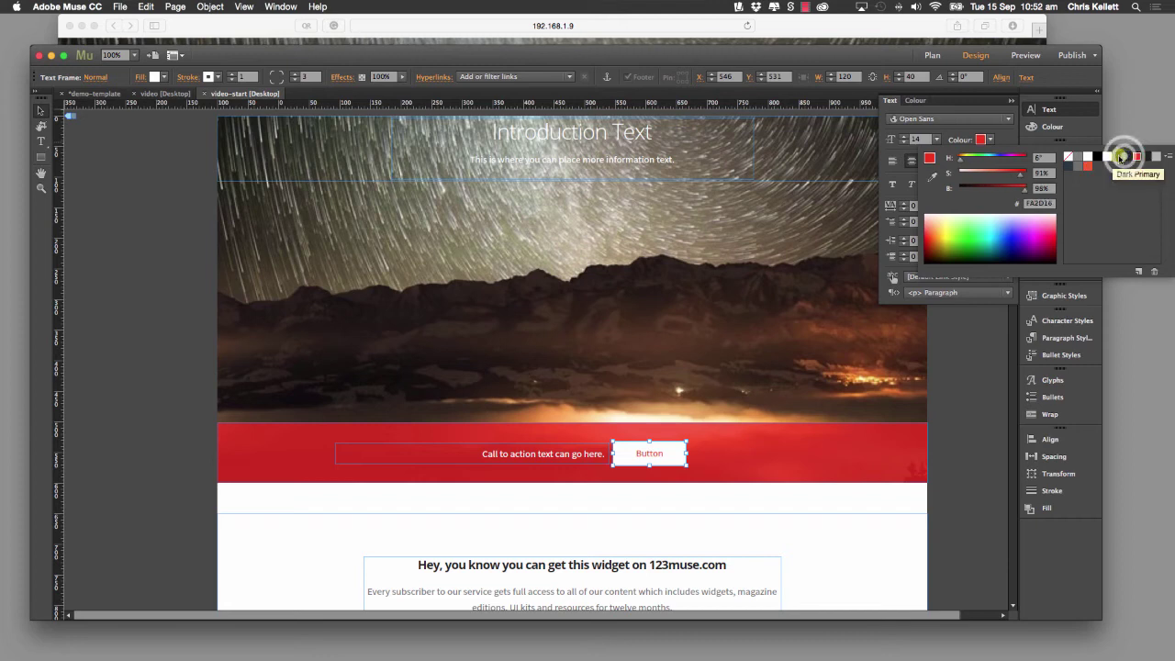
click(1121, 158)
click(129, 241)
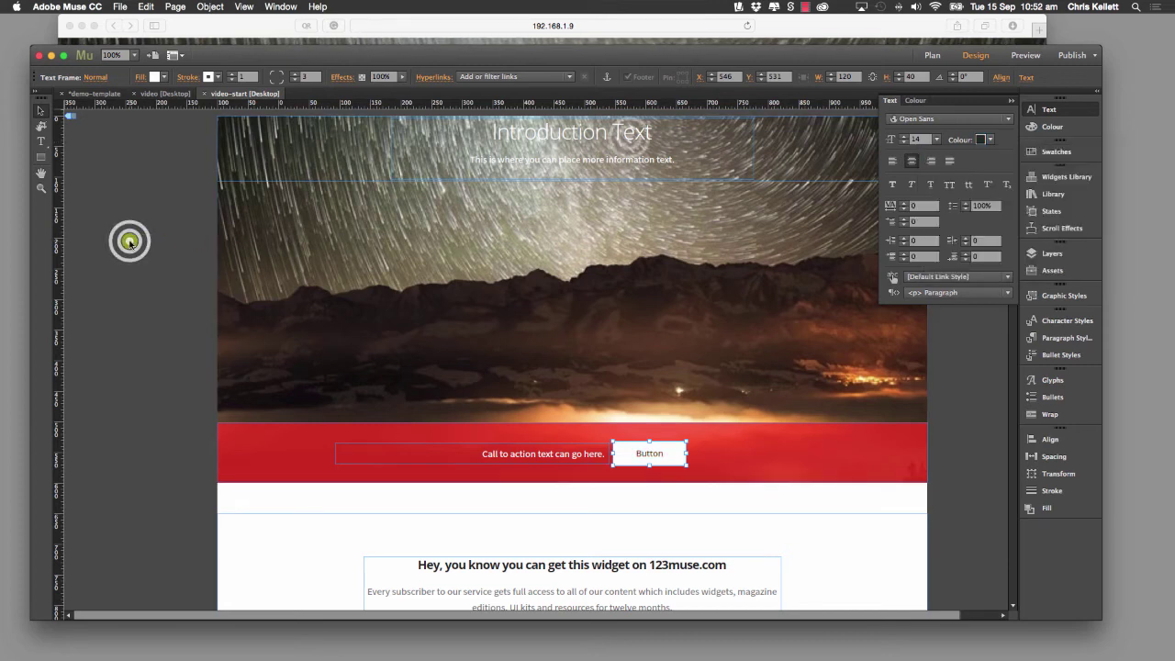
- Extend the transparent rectangle behind the introduction text downward to a height of about 247 px
click(709, 139)
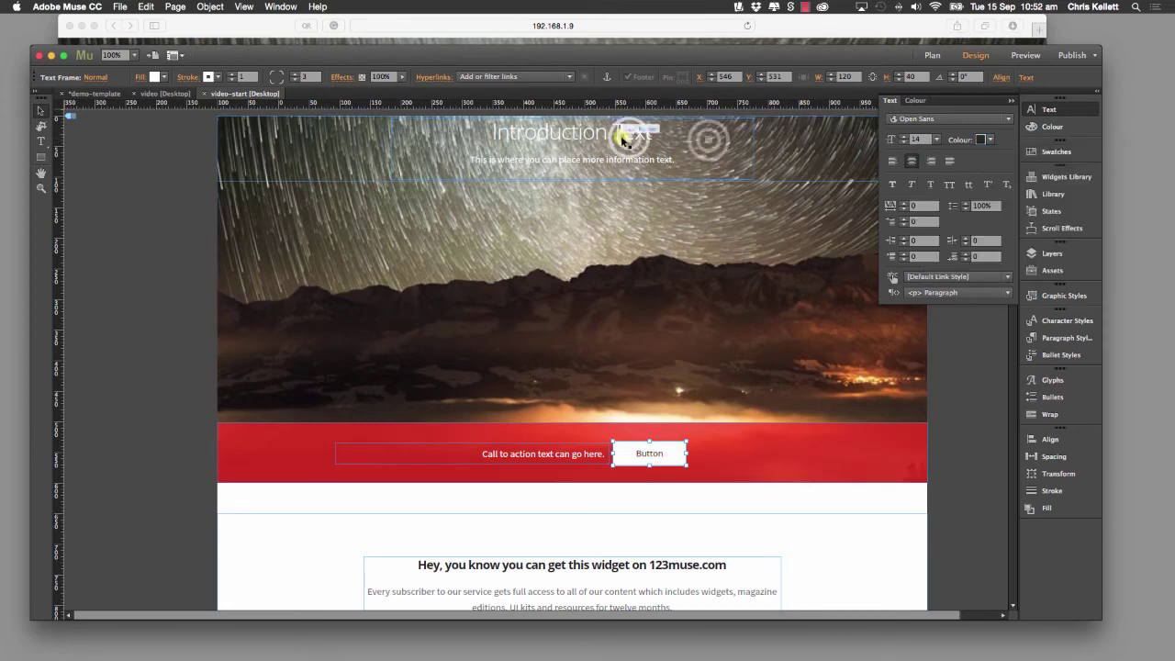
click(295, 184)
drag(572, 182, 571, 267)
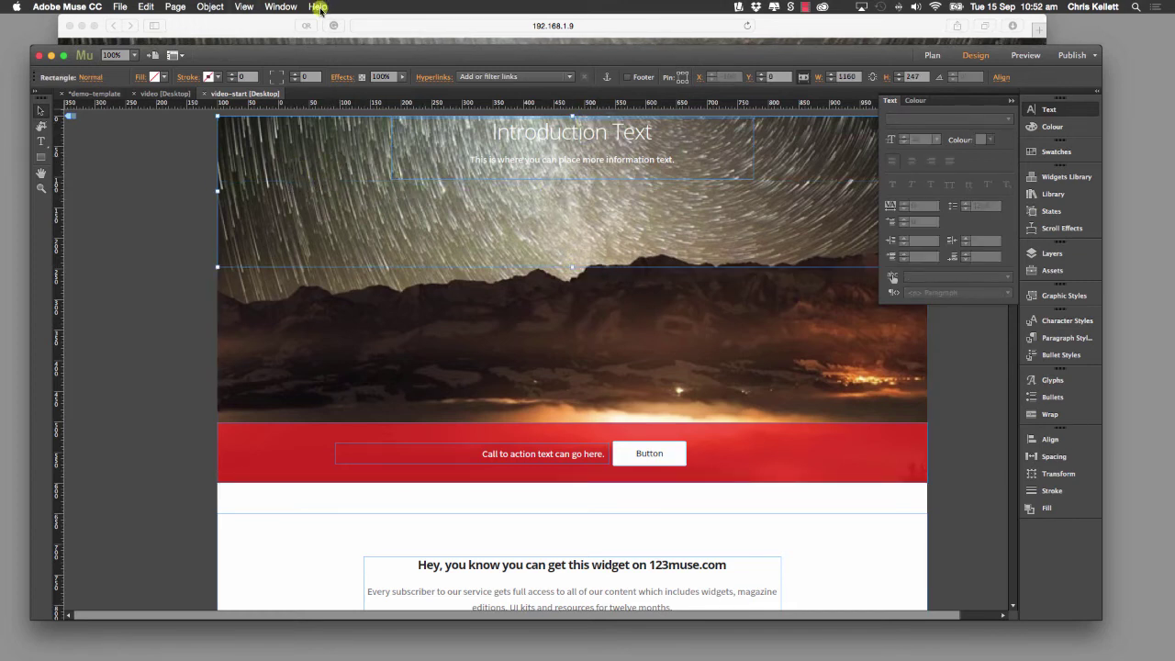
- Hide the frame edges to view the clean layout, and show them again
click(244, 6)
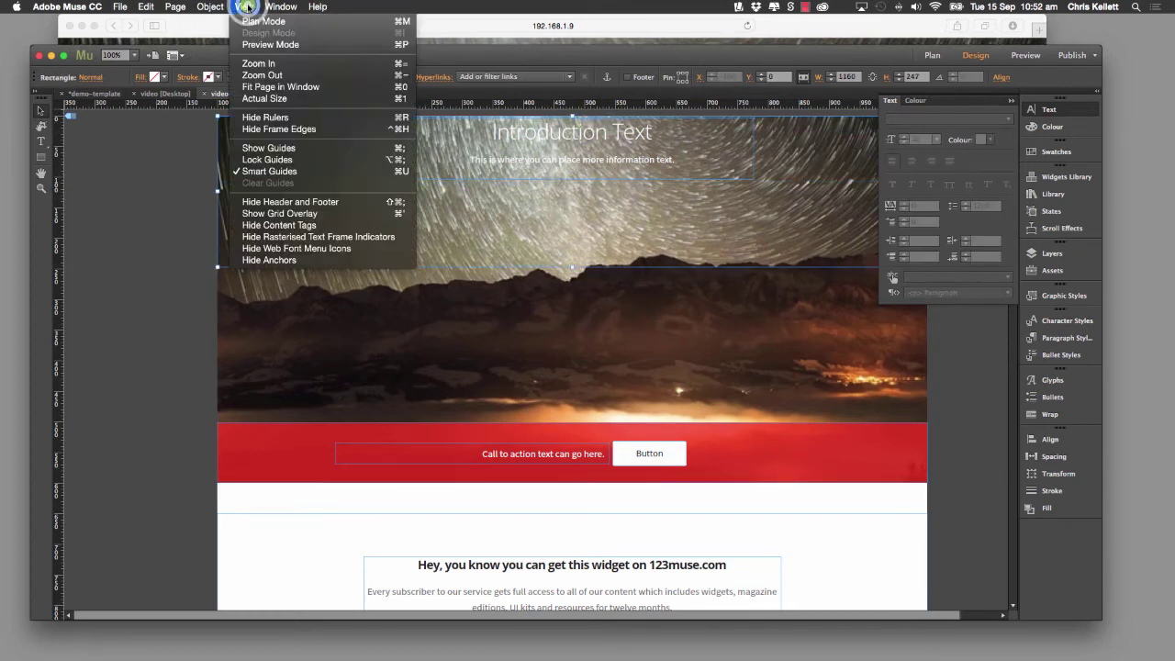
click(283, 129)
click(116, 189)
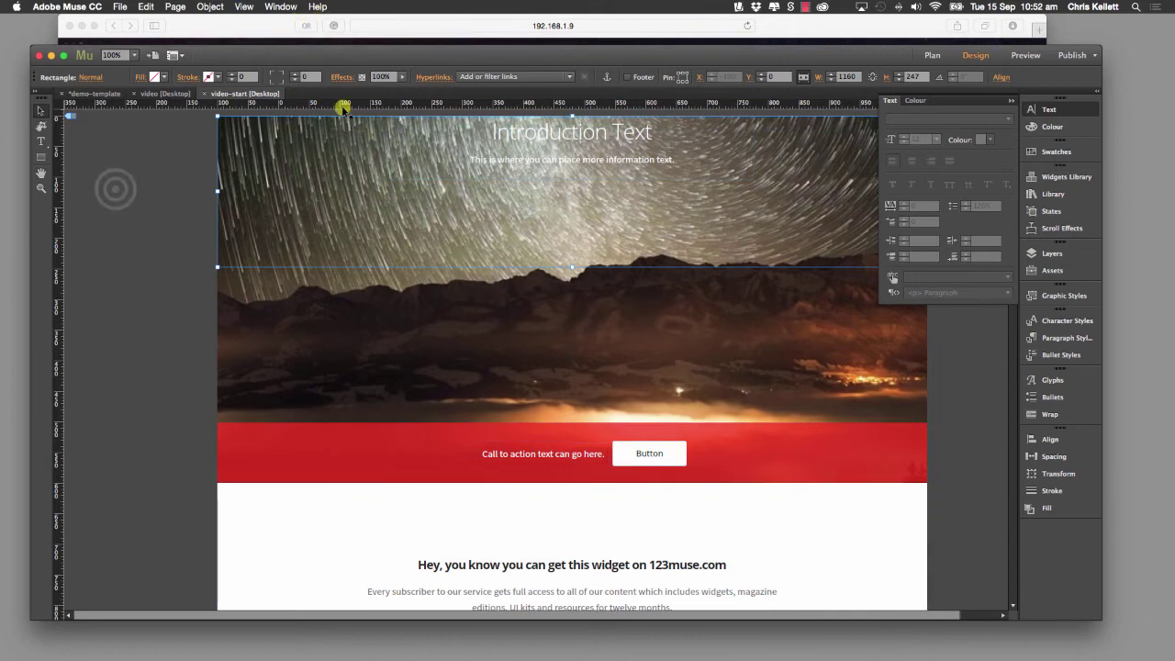
click(244, 6)
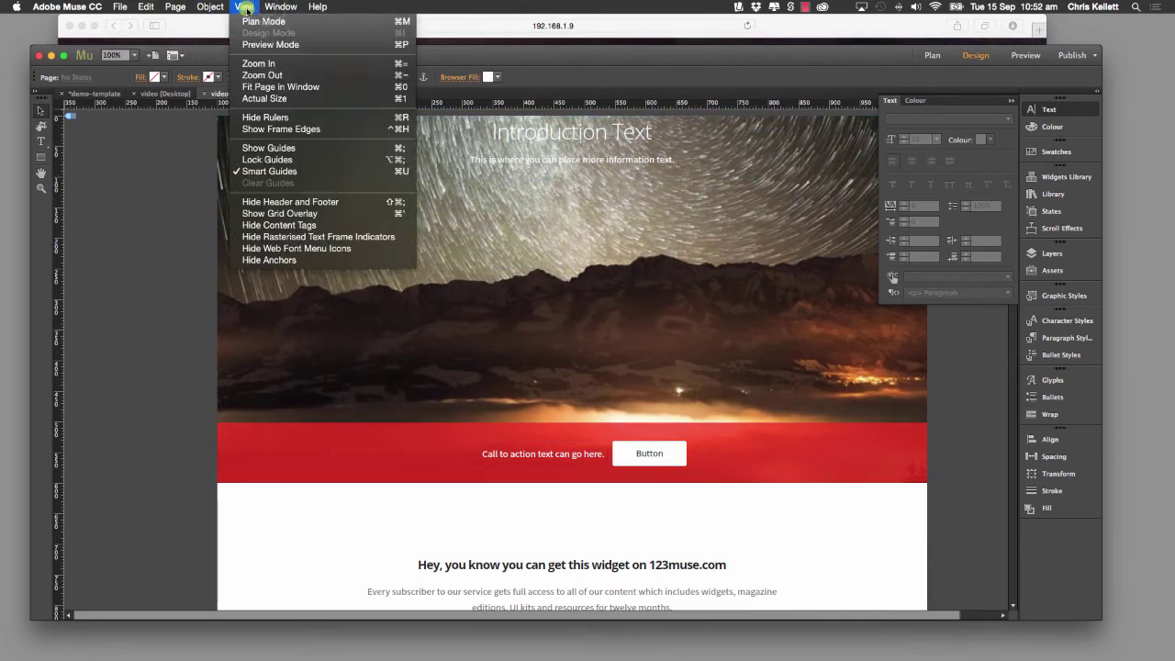
click(266, 129)
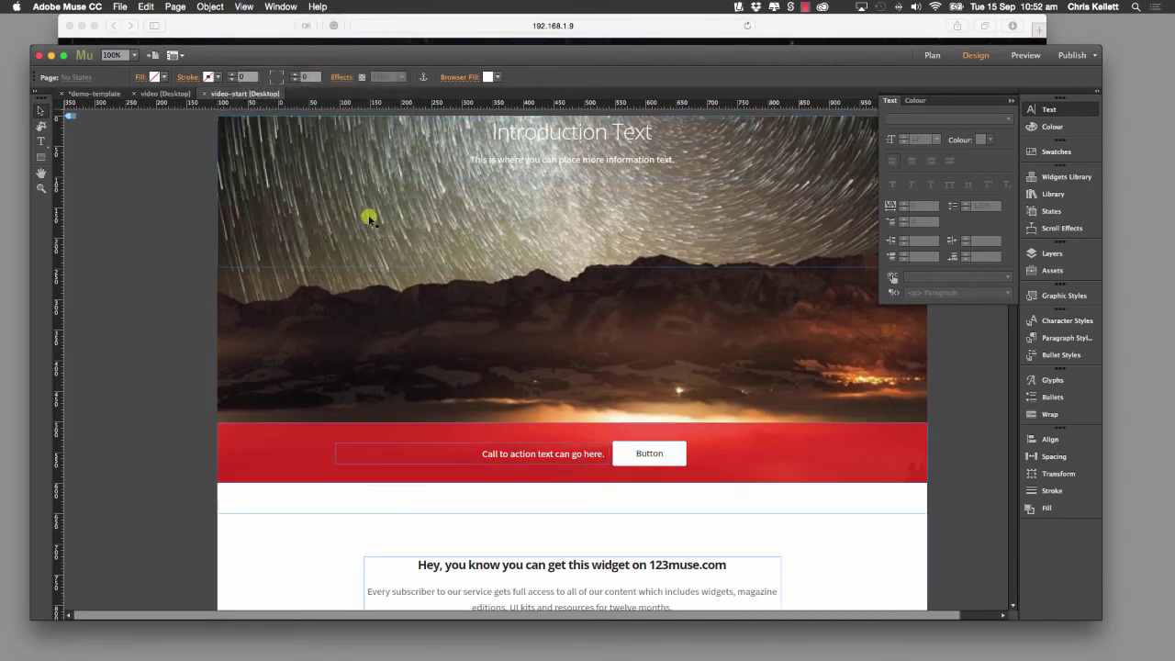
- Set the font of the "Introduction Text" headline to Open Sans Bold
click(576, 175)
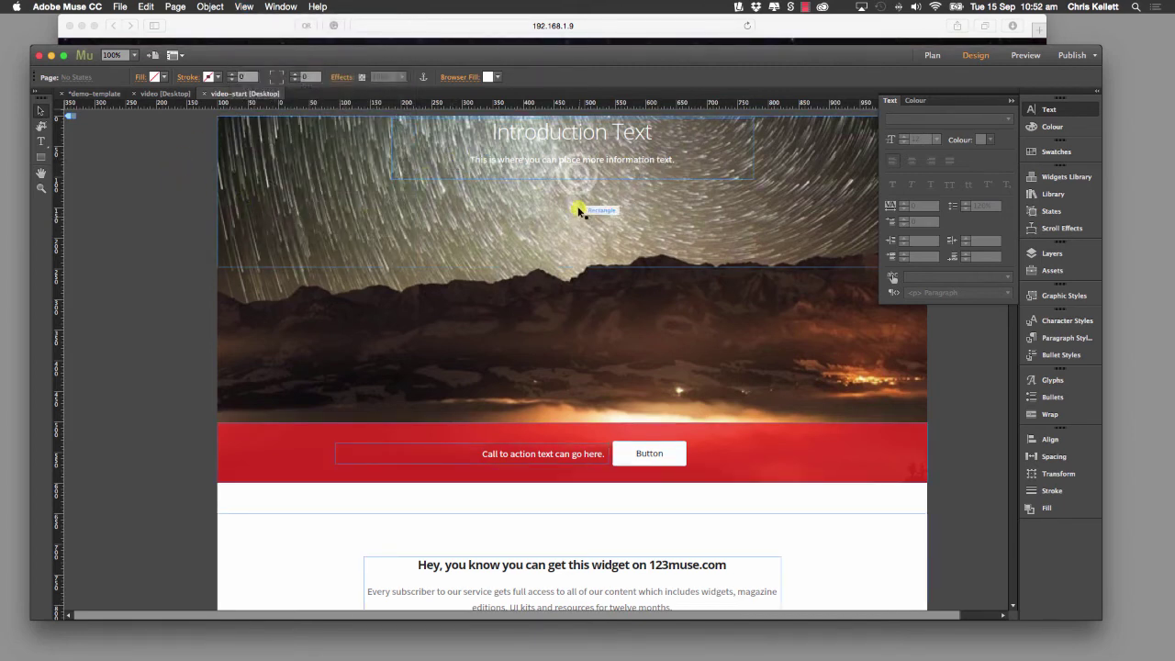
double_click(643, 129)
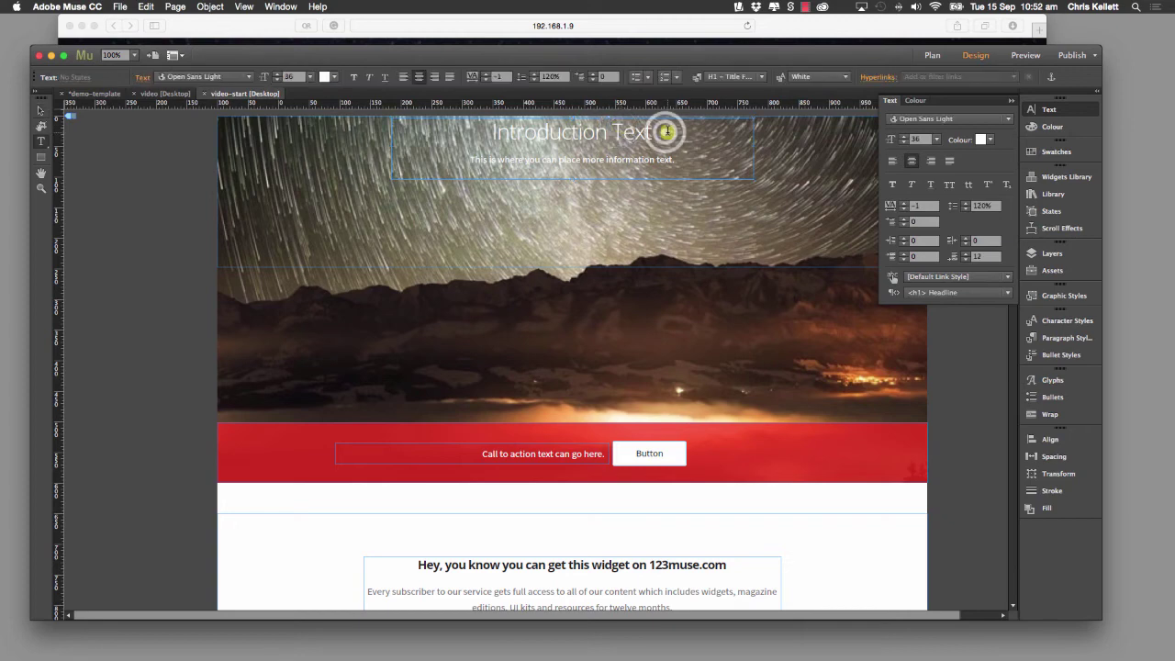
triple_click(635, 145)
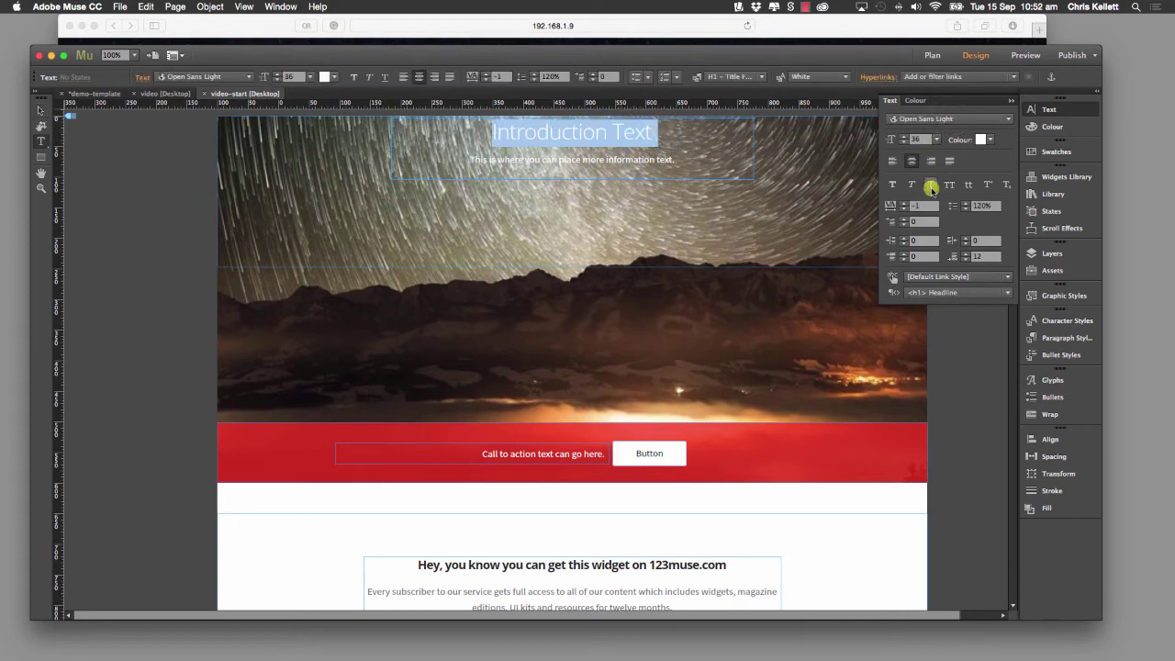
click(980, 119)
click(980, 154)
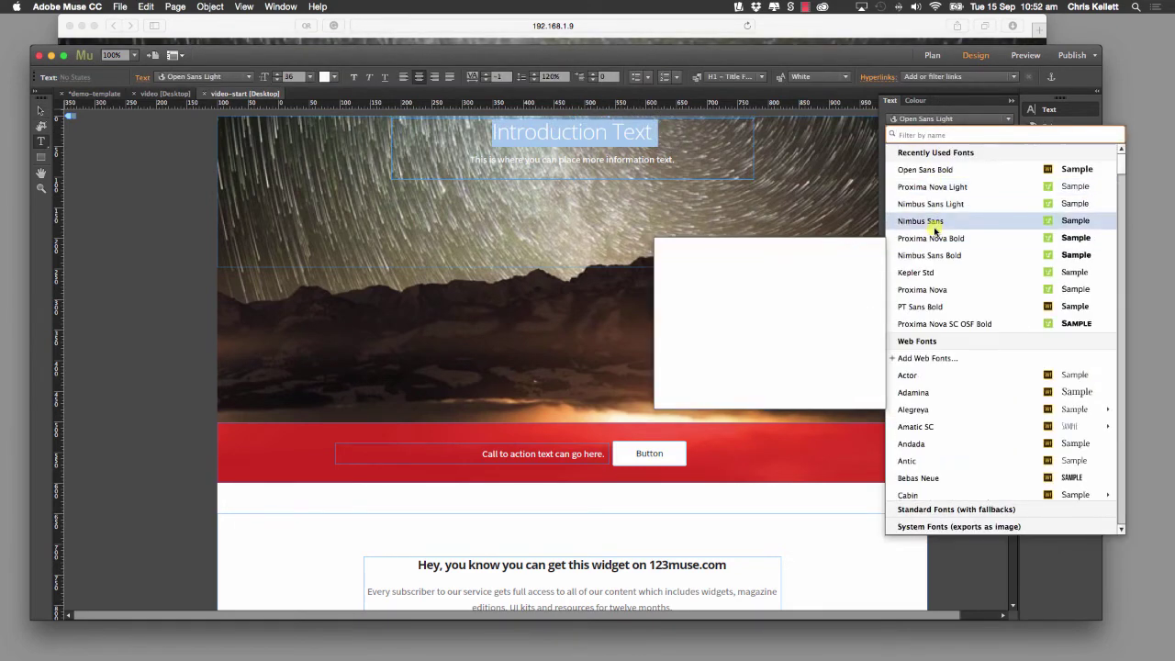
click(927, 169)
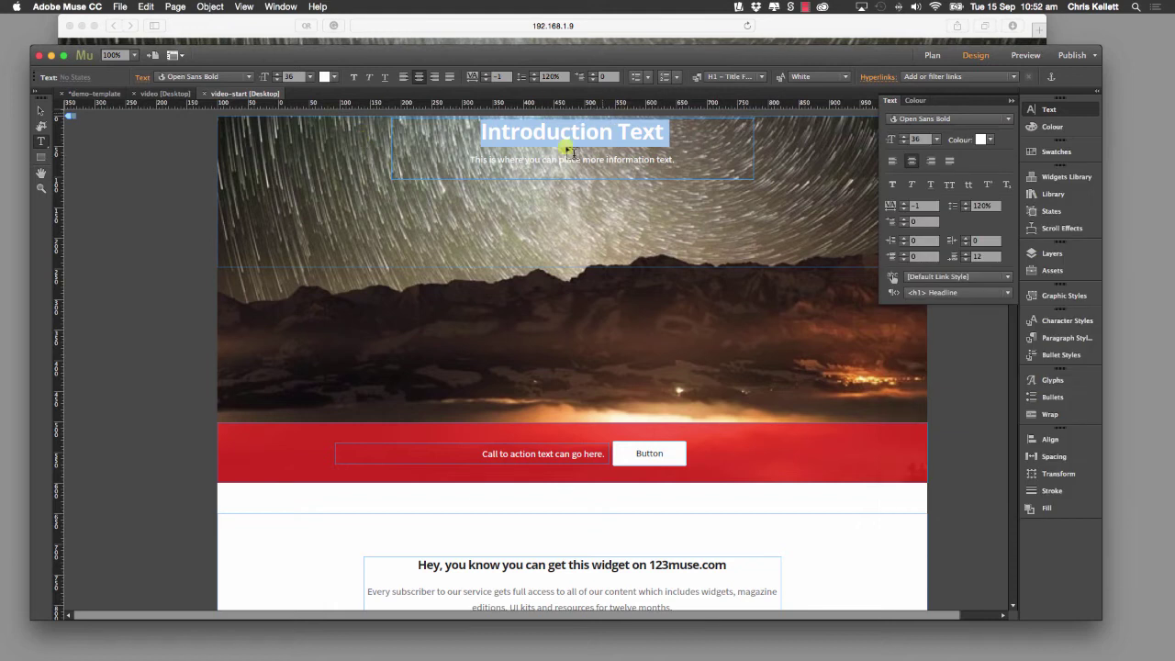
click(40, 110)
- Duplicate the call-to-action bar's button and place the copy centred below the introduction text, at about X 420, Y 123
click(667, 447)
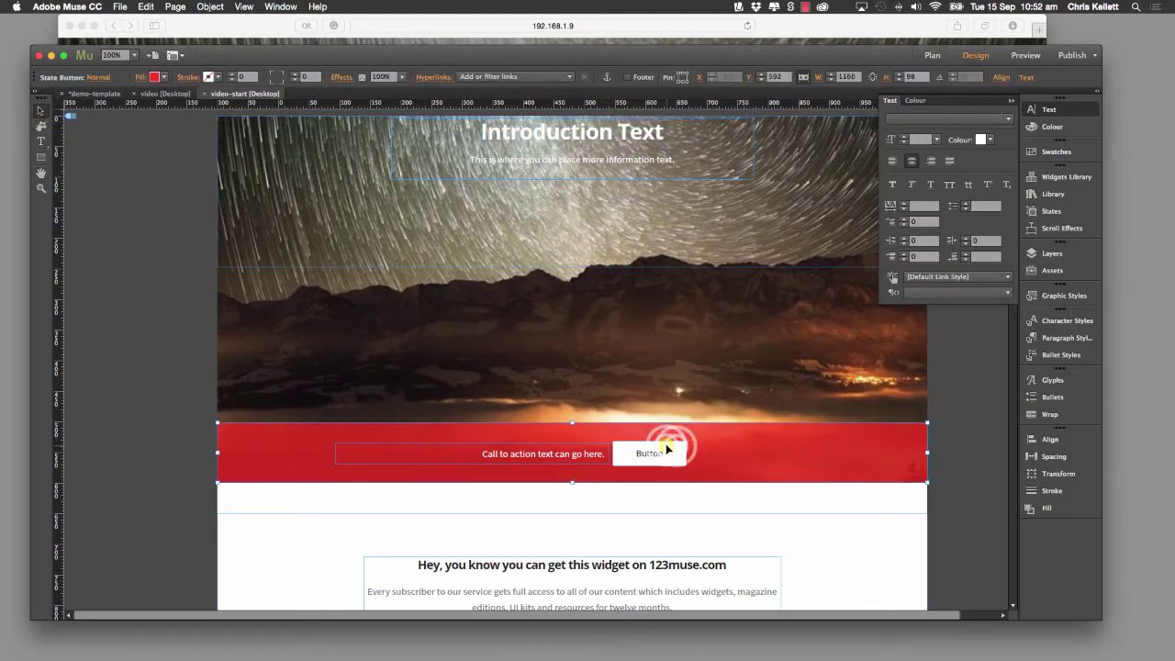
click(671, 449)
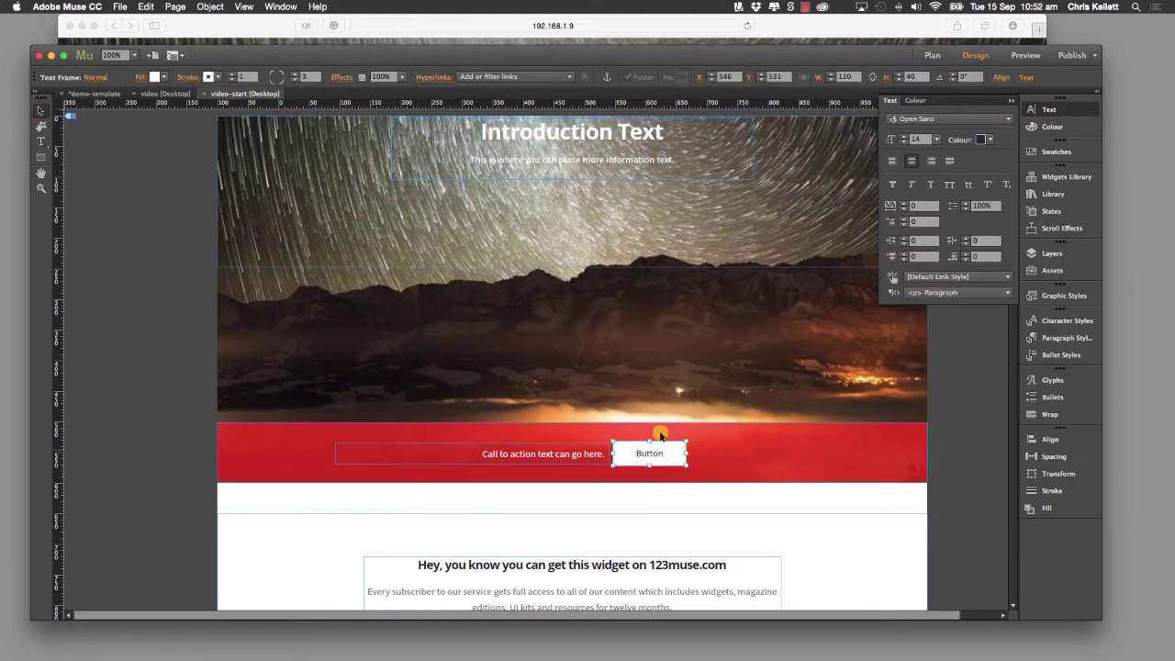
drag(660, 437, 545, 360)
drag(646, 208, 584, 202)
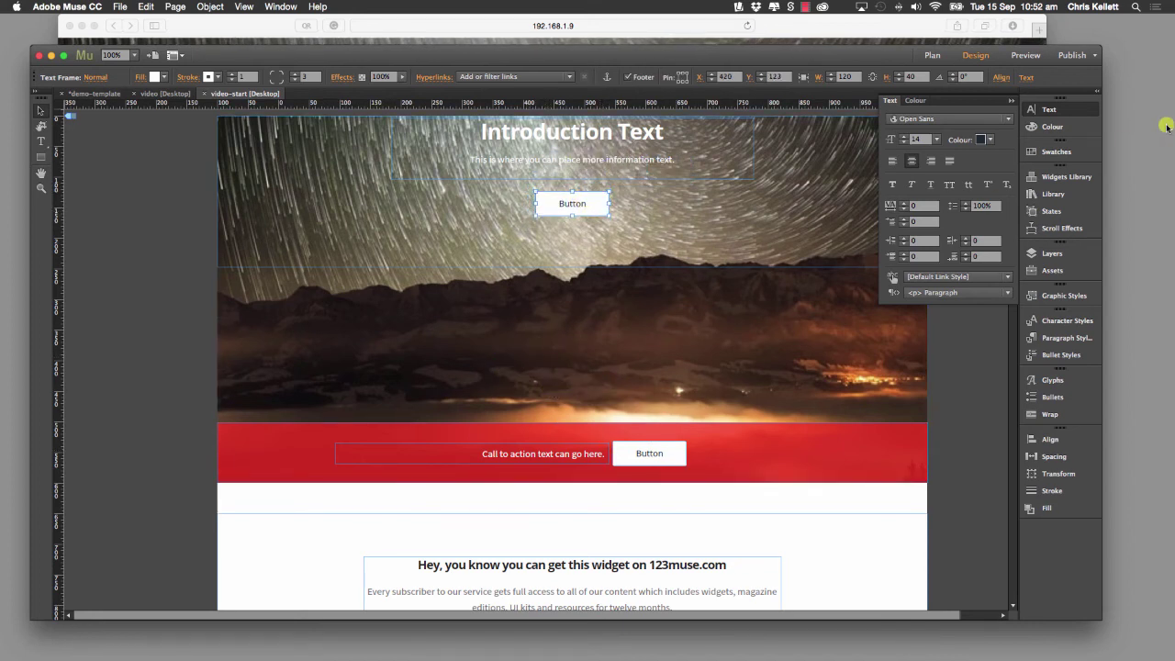
- Remove the fill of the button below the introduction text and change its text colour to white (FFFFFF)
click(167, 75)
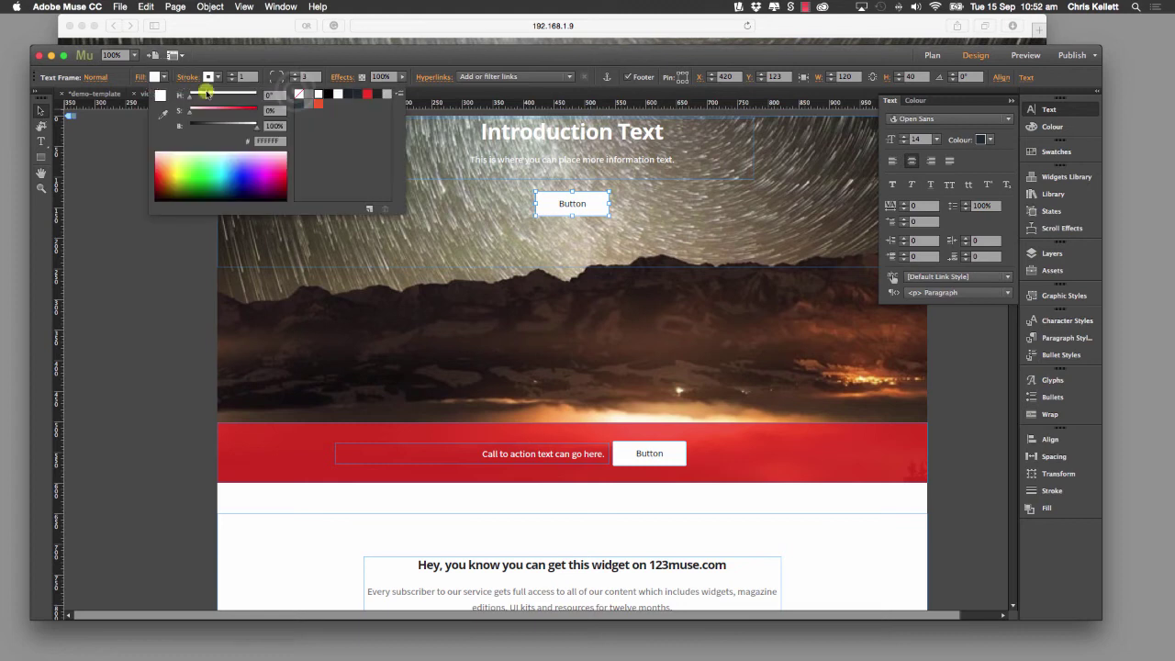
click(298, 94)
click(252, 47)
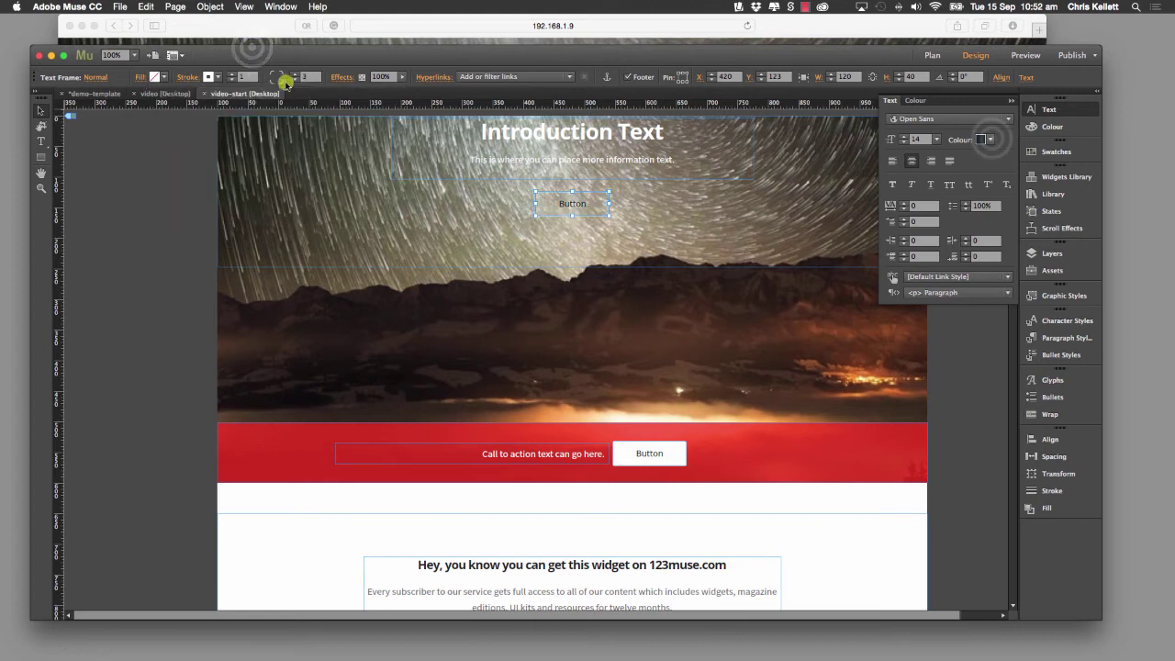
click(984, 138)
click(1090, 156)
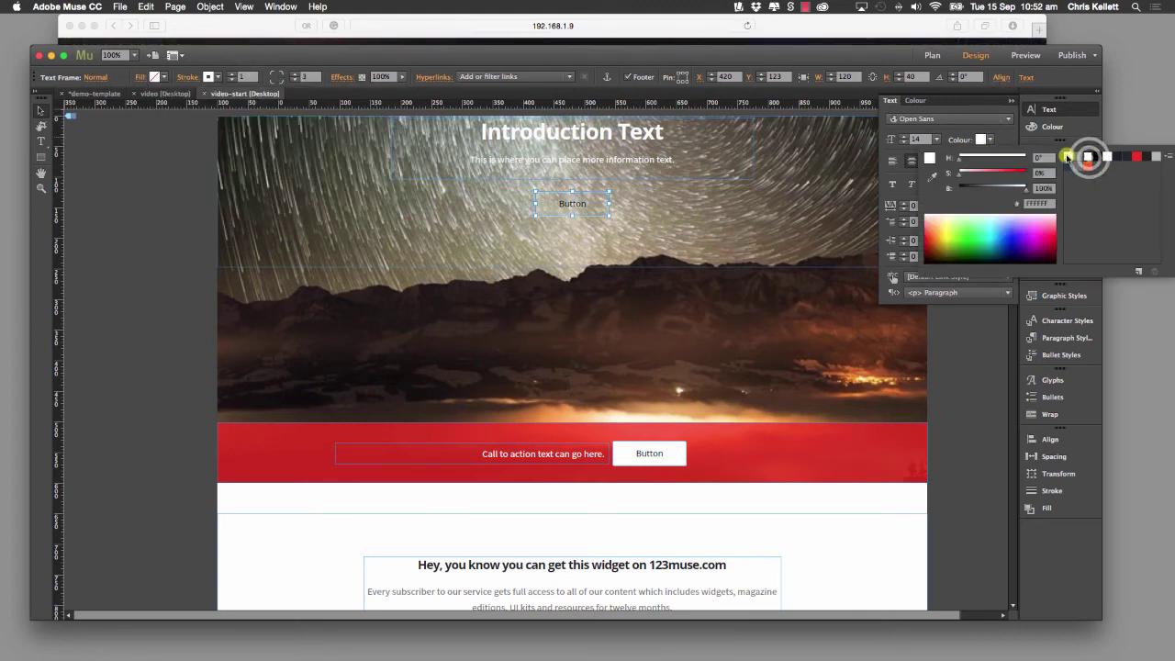
click(131, 254)
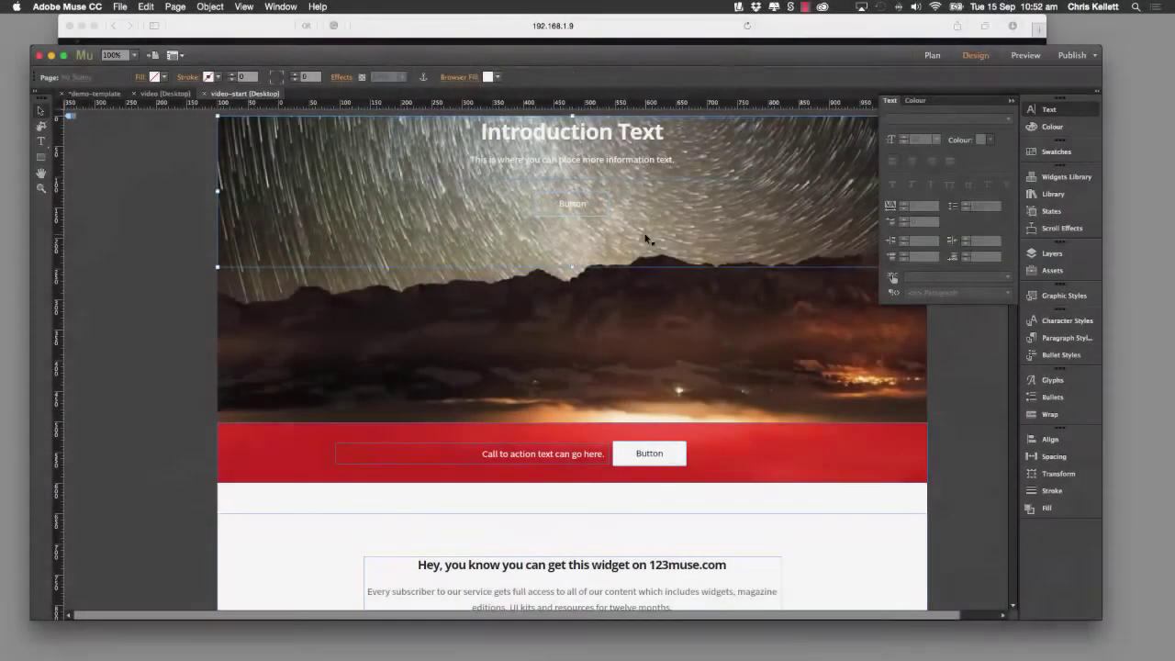
- Reduce the height of the rectangle behind the introduction content to about 170 px, just below the outlined button
drag(573, 260, 573, 220)
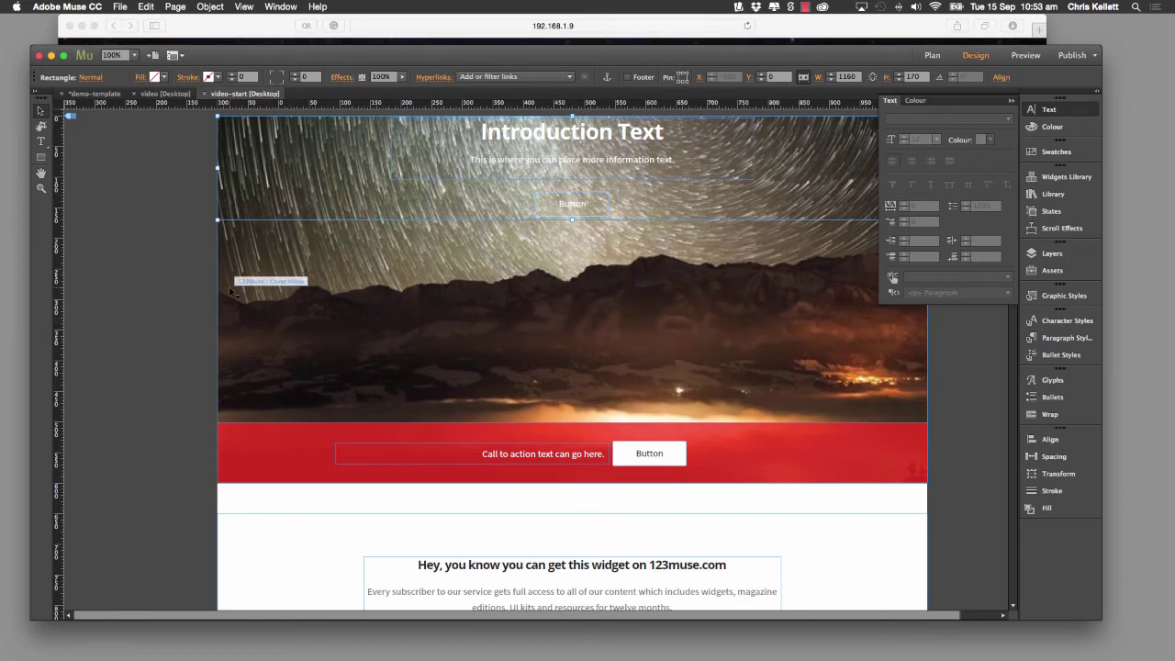
click(171, 281)
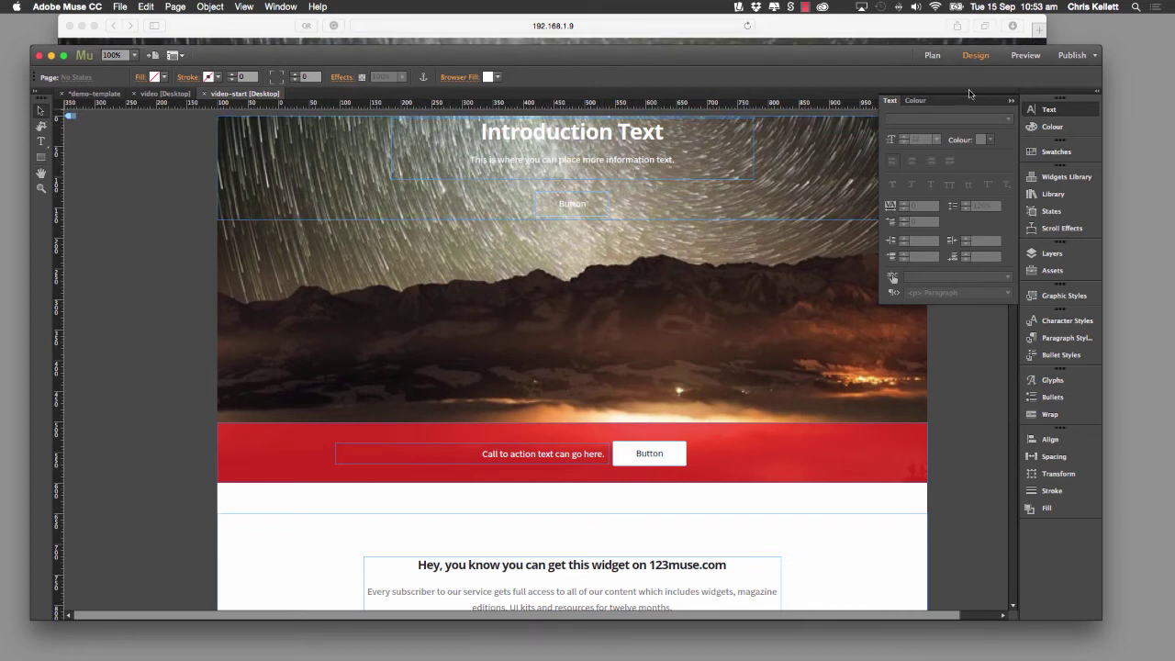
- Move the outlined button inline into the introduction text frame below its last line, and fit the surrounding rectangle to about 172 px high
click(669, 163)
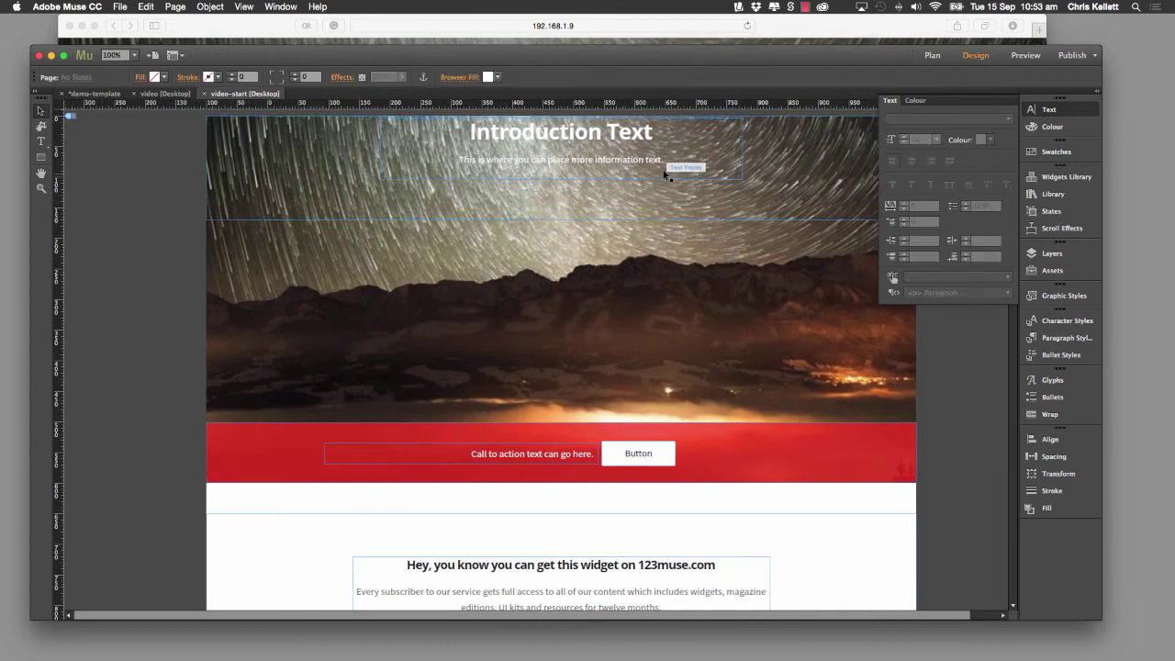
double_click(673, 159)
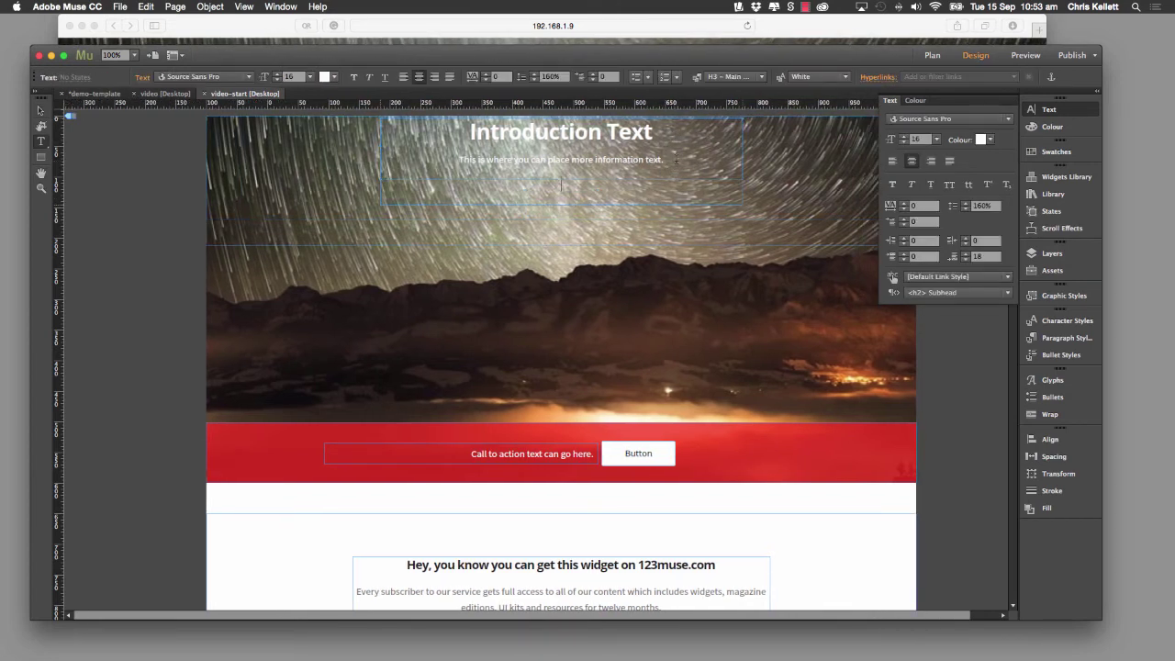
click(41, 109)
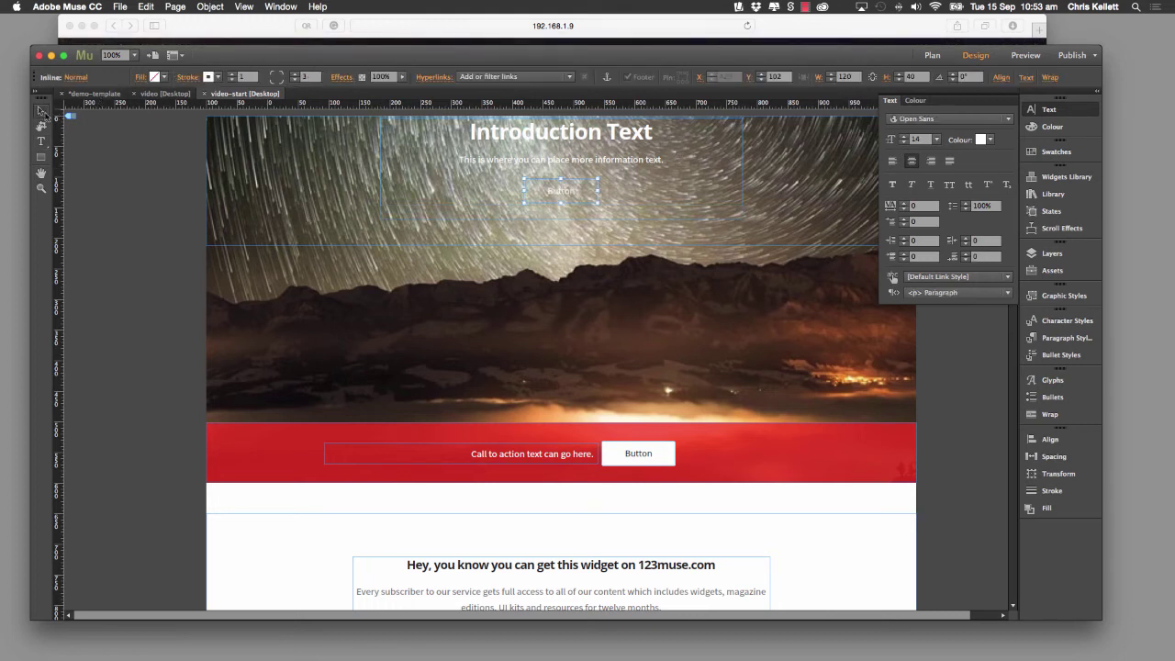
click(561, 241)
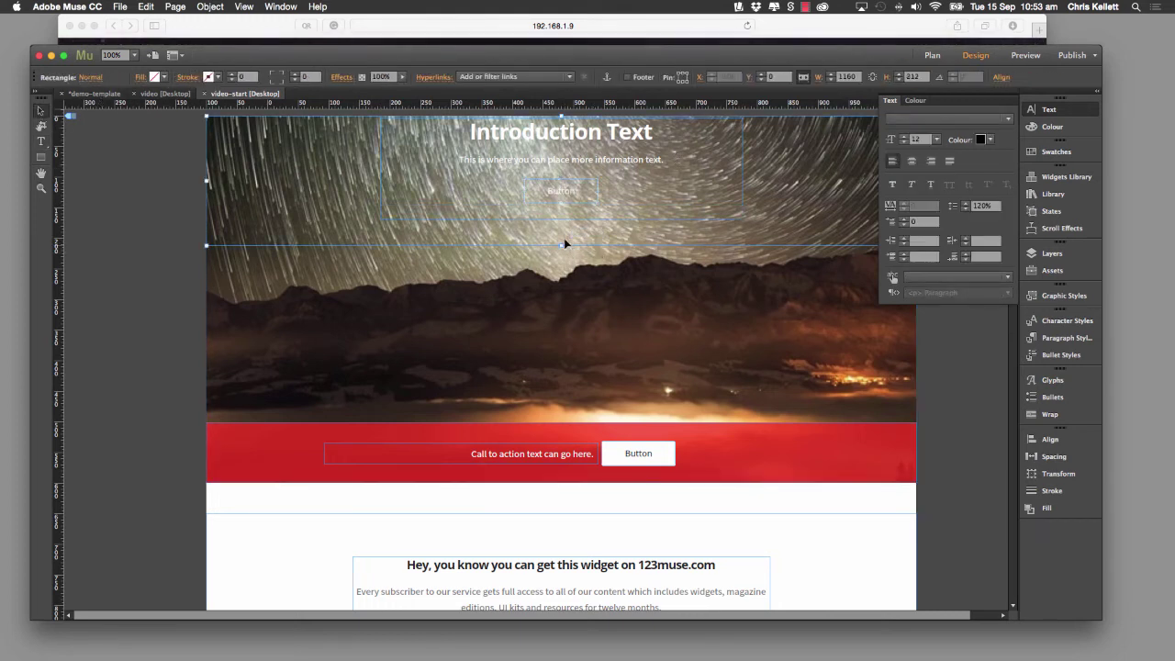
drag(560, 245, 561, 223)
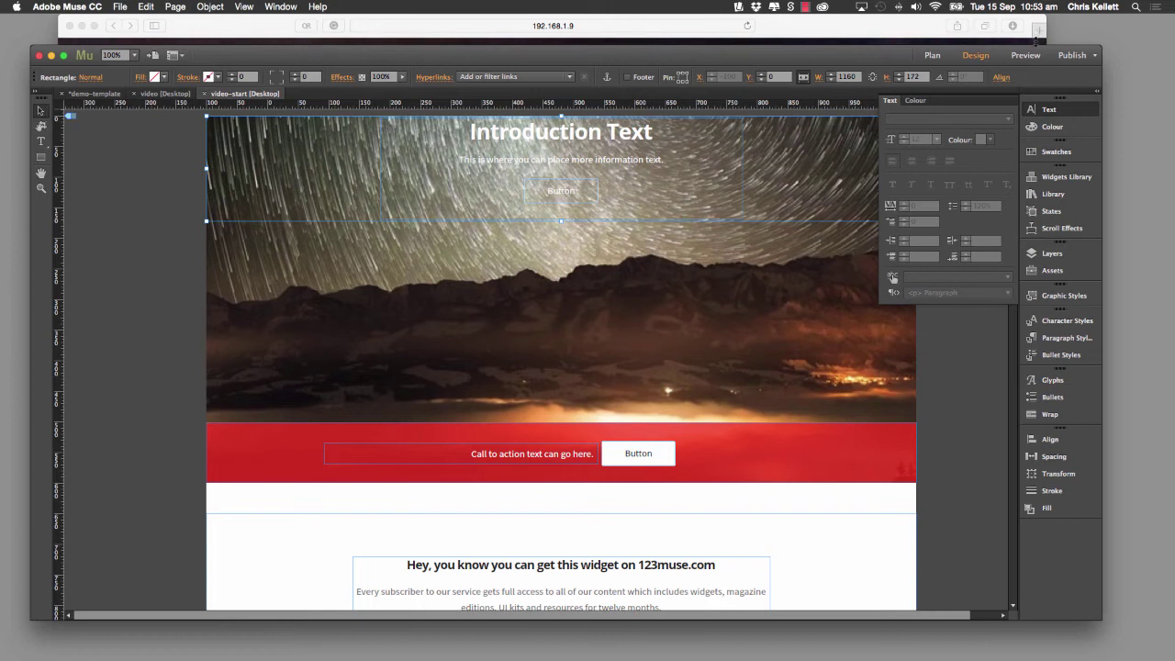
- Preview the page, scroll down and back up, and shrink the window to check how the video header and call-to-action bar adapt
click(1025, 55)
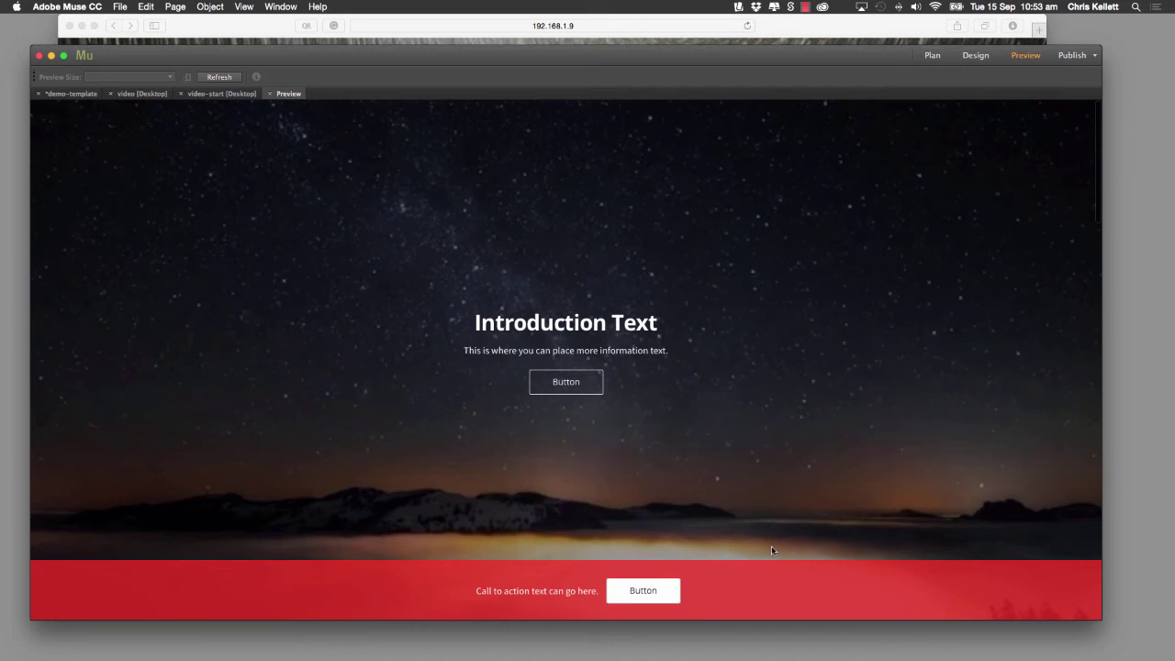
scroll(793, 575, down, 5)
scroll(772, 548, up, 5)
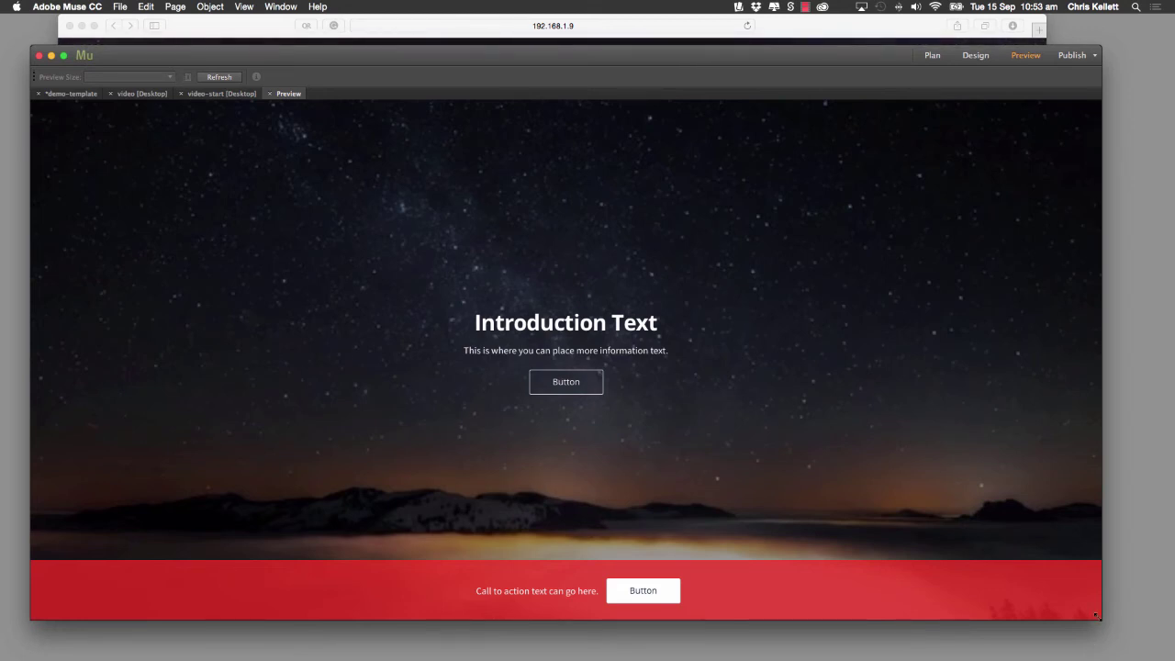
drag(1096, 615, 1017, 590)
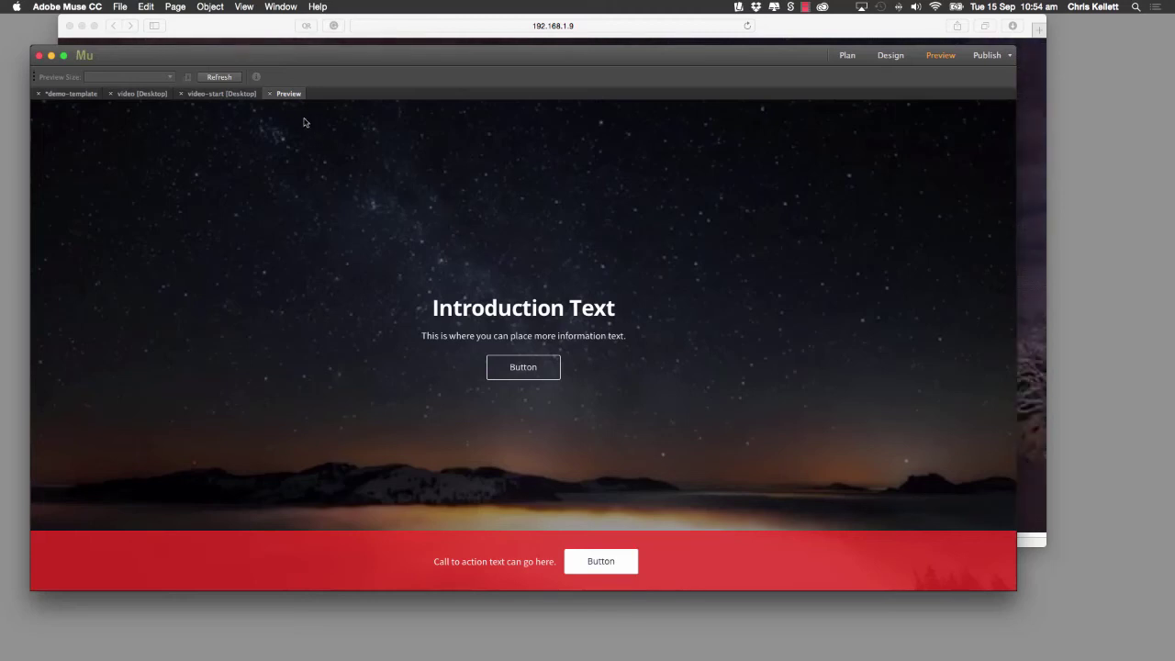
- Return to the page's design view and select the cover video widget
key(super+l)
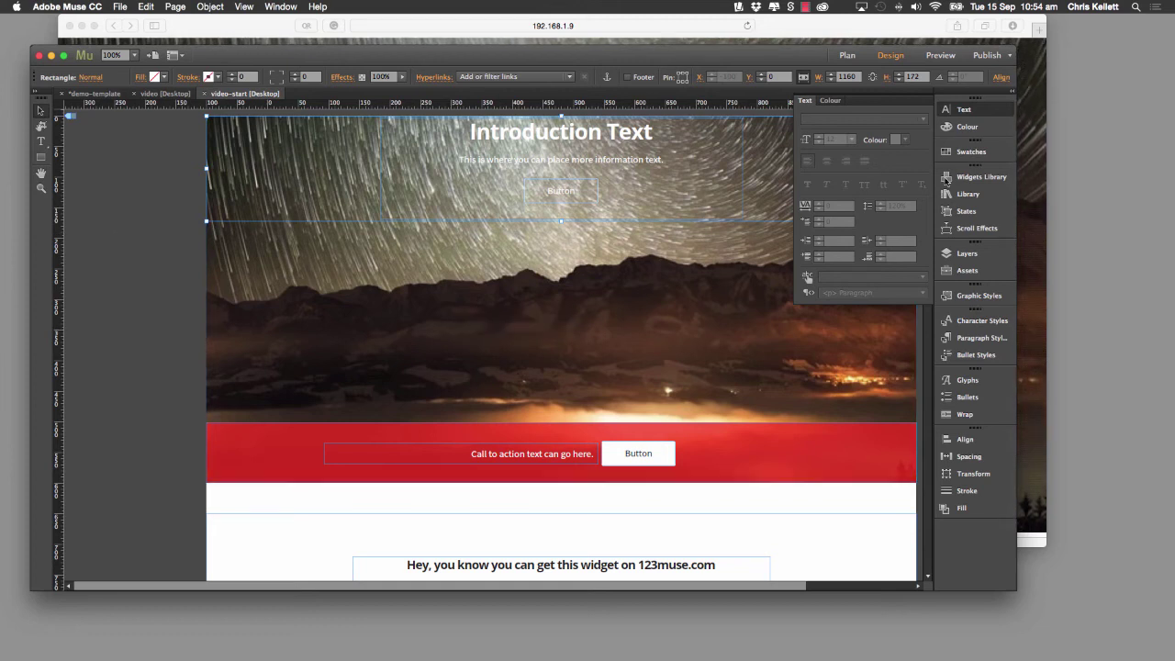
click(925, 102)
click(882, 349)
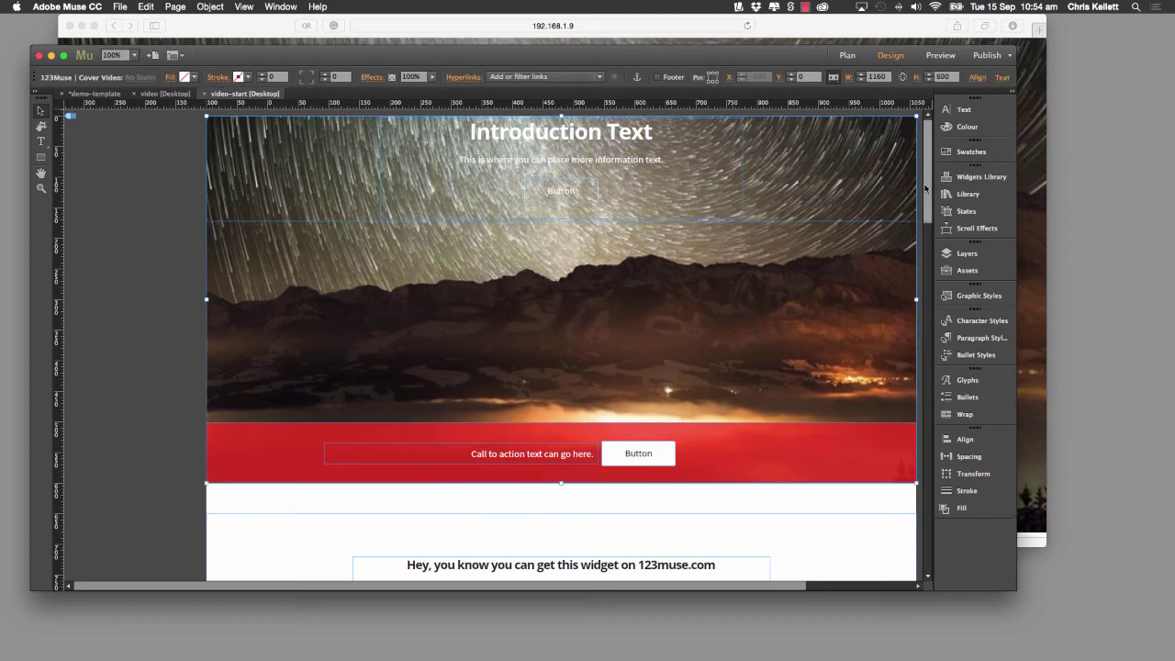
- Open the options of the cover video widget to review its playback, content control and overlay settings
scroll(864, 389, right, 5)
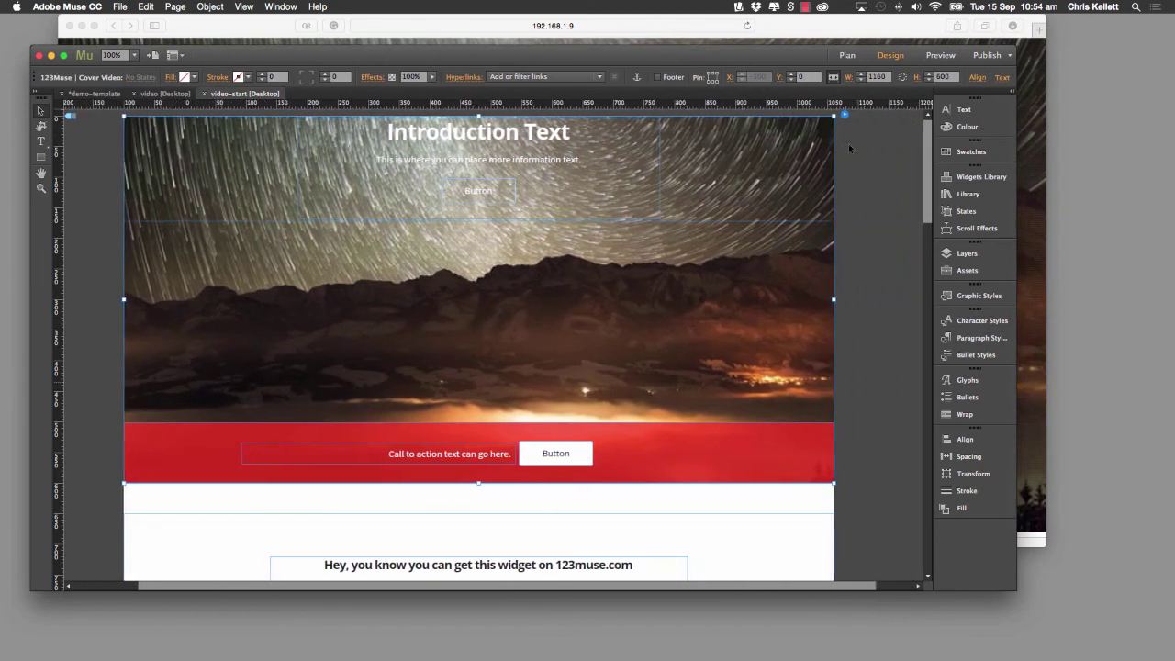
click(827, 112)
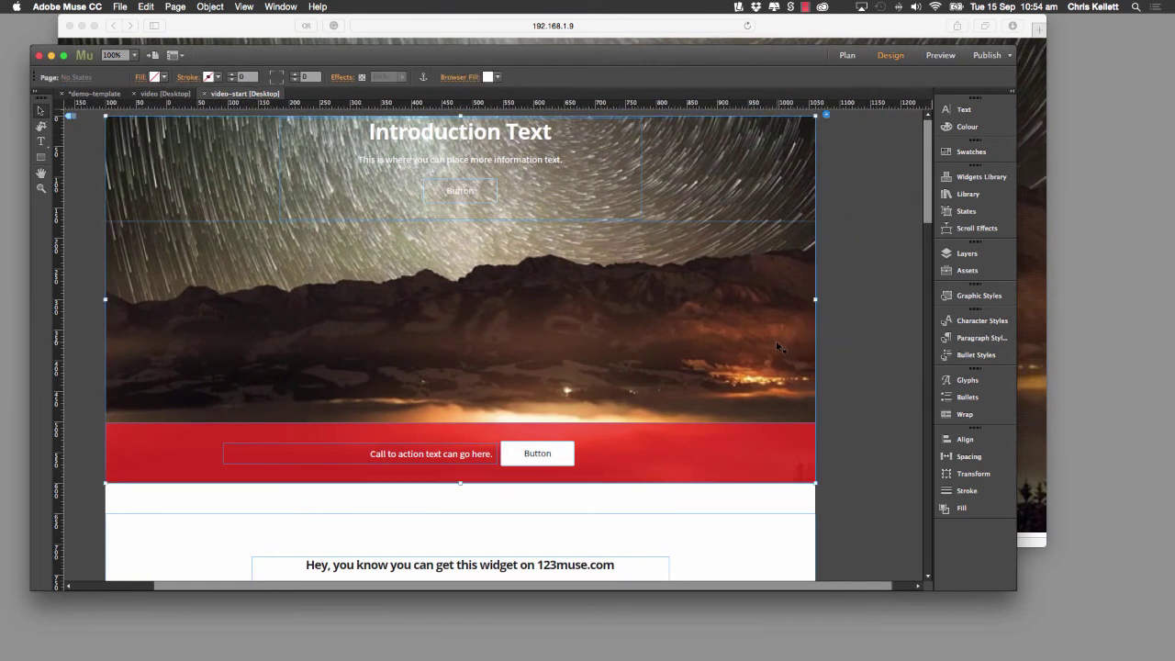
click(776, 340)
click(826, 115)
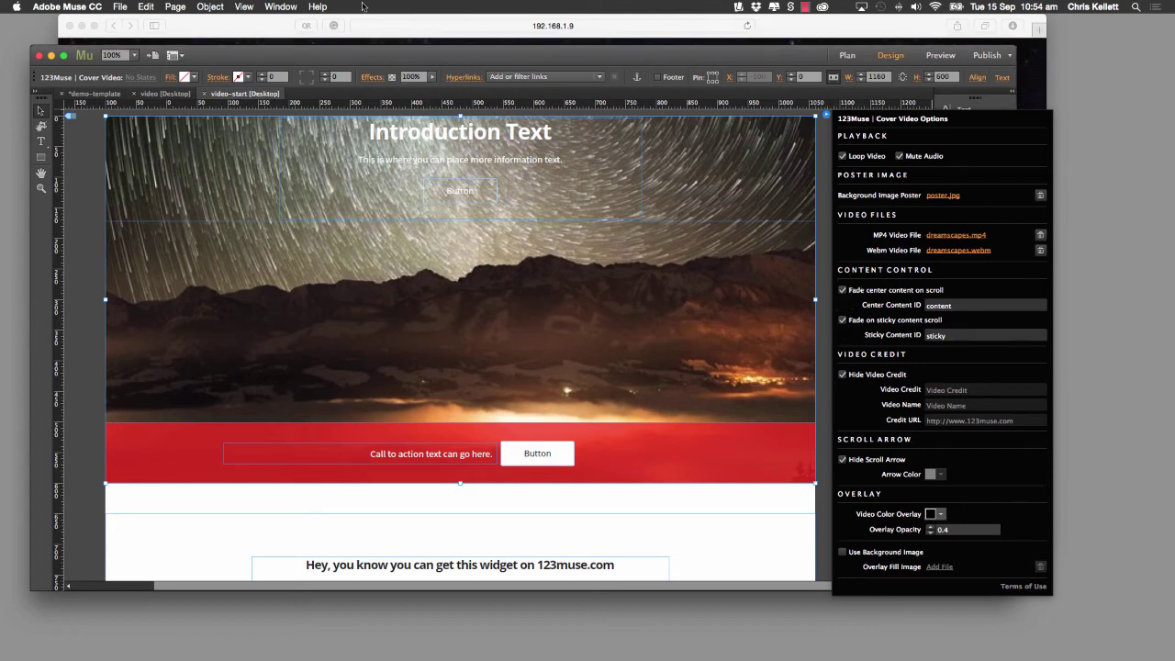
- Preview the page, scroll down and back up to check how the header content fades, and close the preview
click(946, 53)
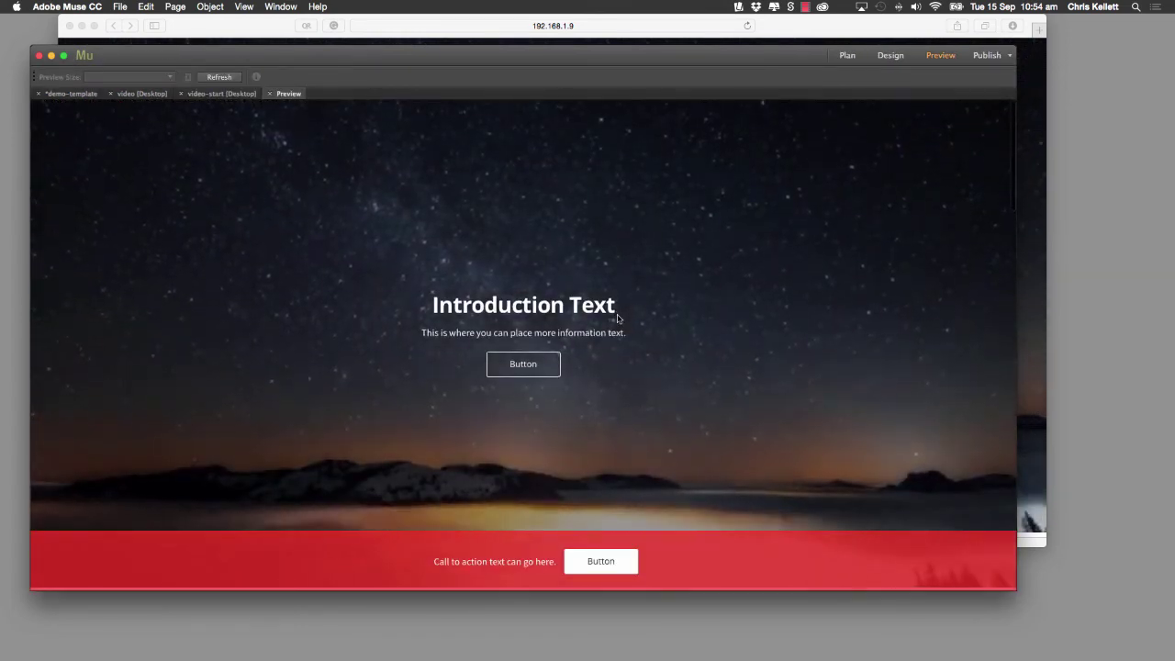
scroll(596, 275, down, 2)
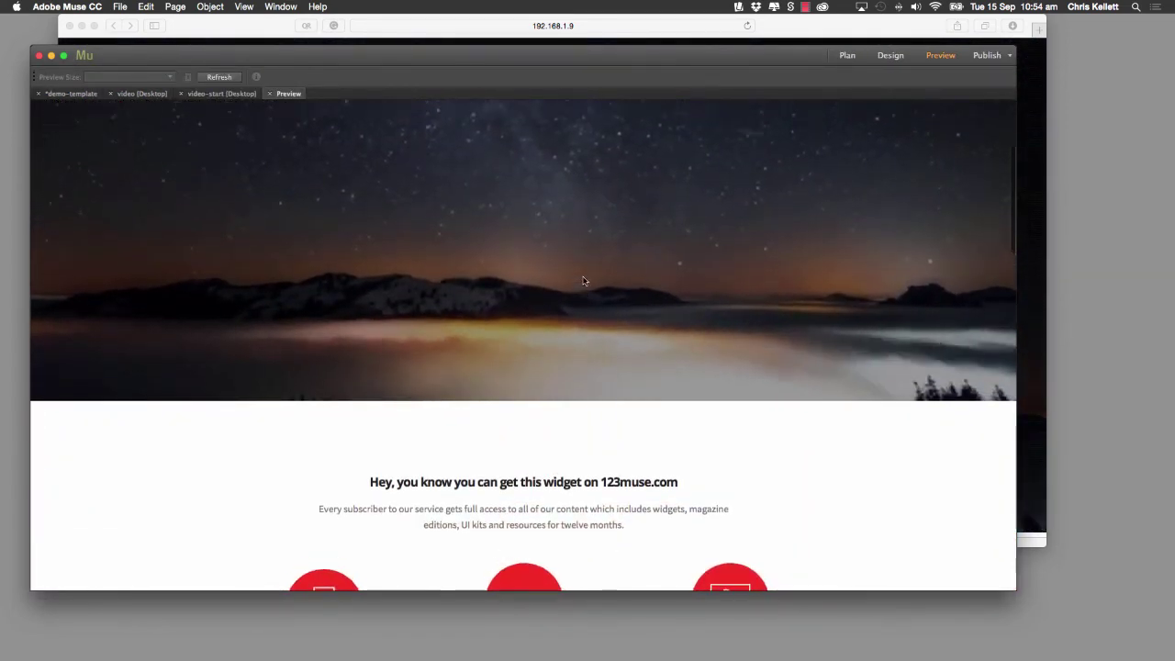
scroll(560, 257, up, 3)
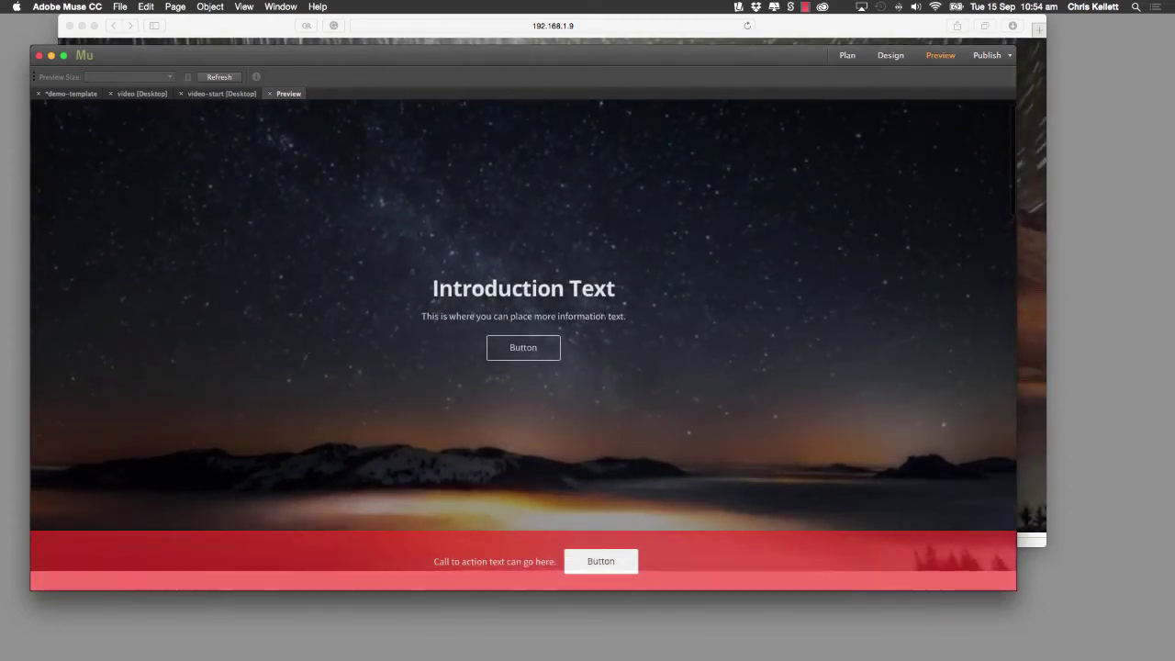
scroll(386, 166, up, 2)
key(super+w)
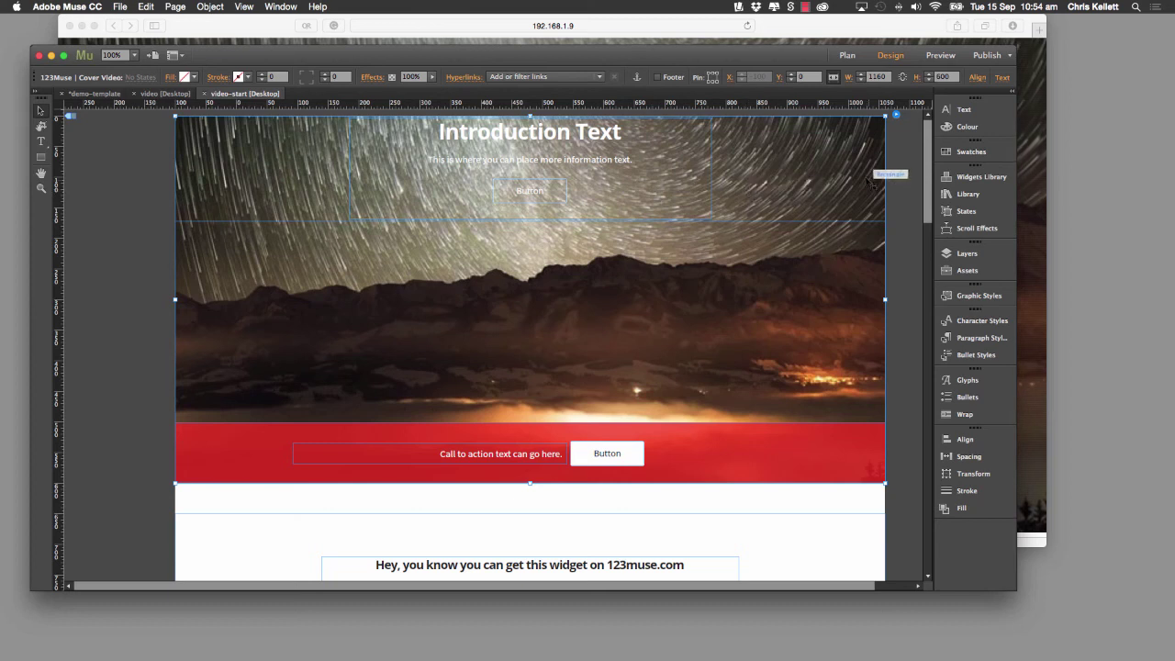
- Disable fading on scroll for both the center content and the sticky content in the cover video widget
click(893, 115)
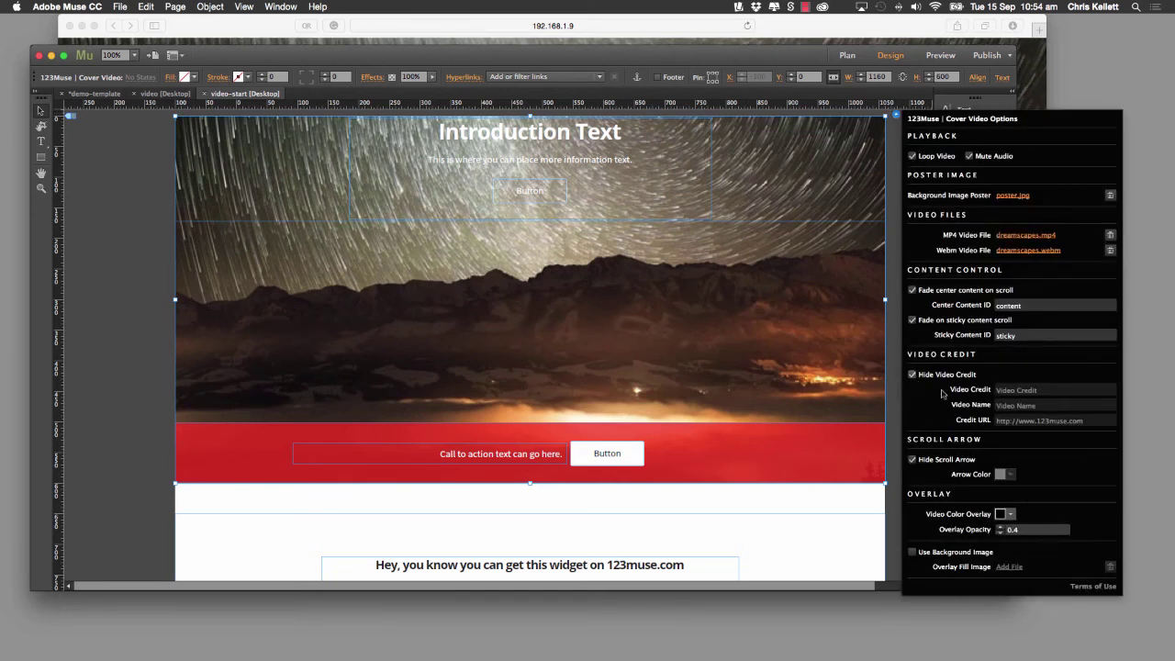
click(911, 290)
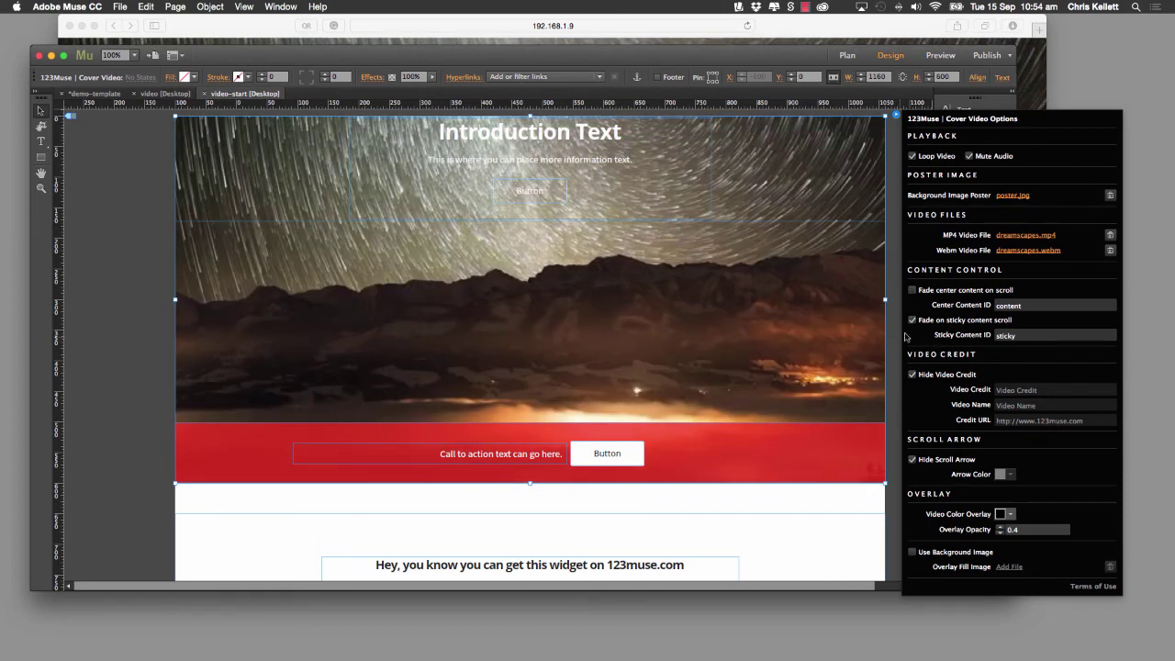
click(912, 320)
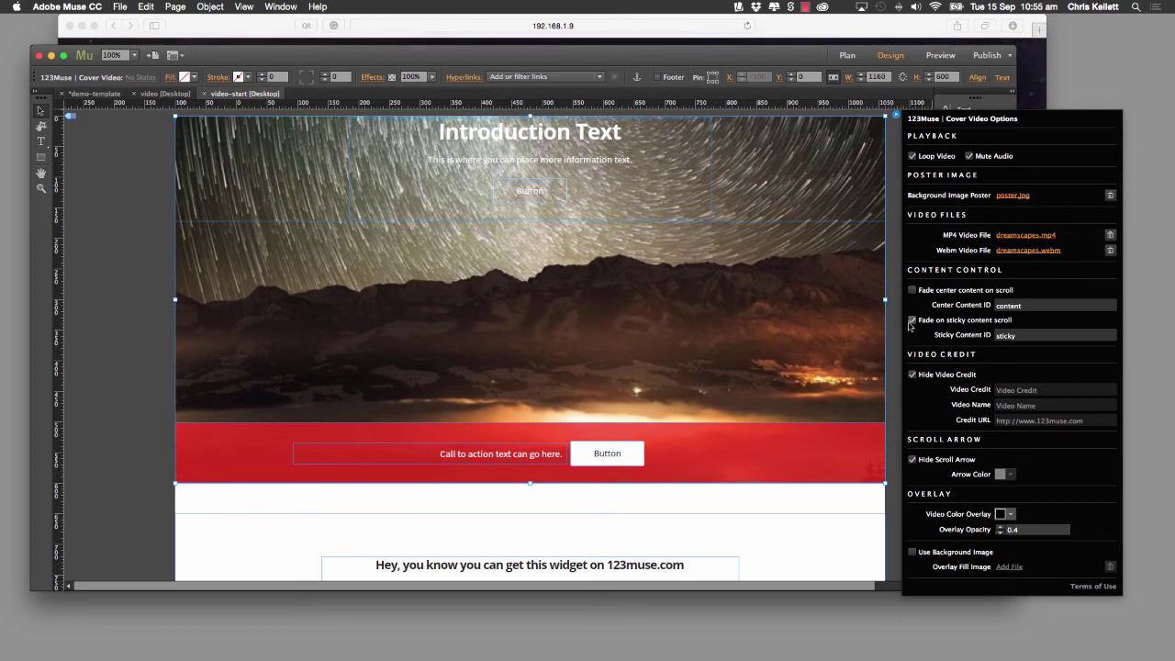
click(126, 284)
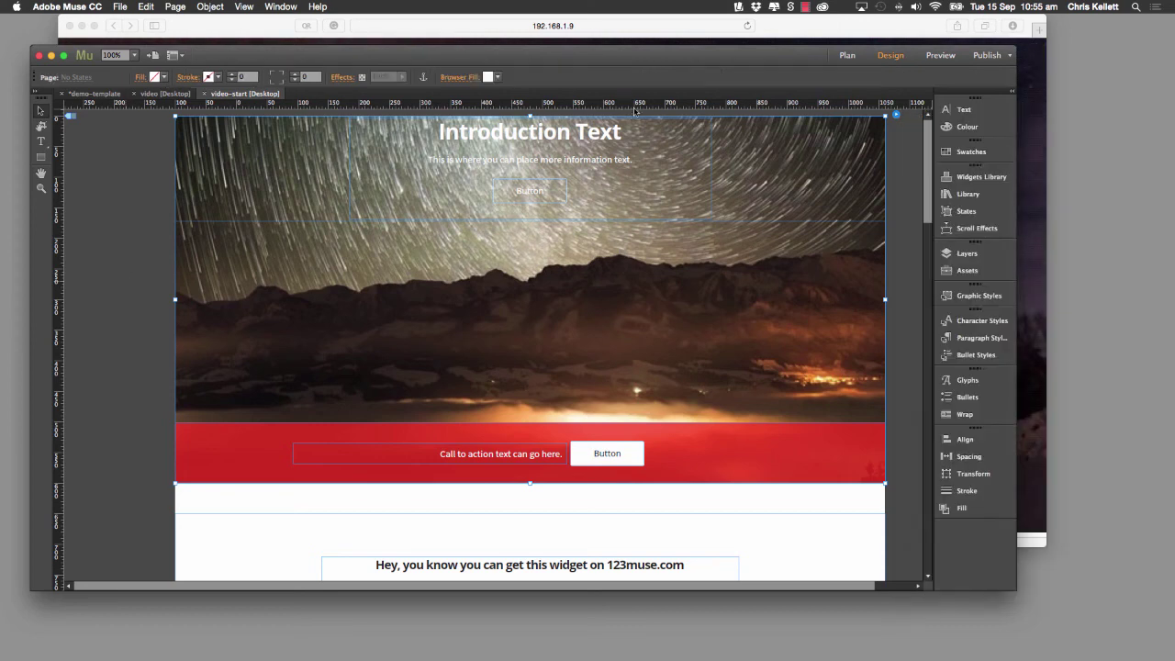
click(701, 349)
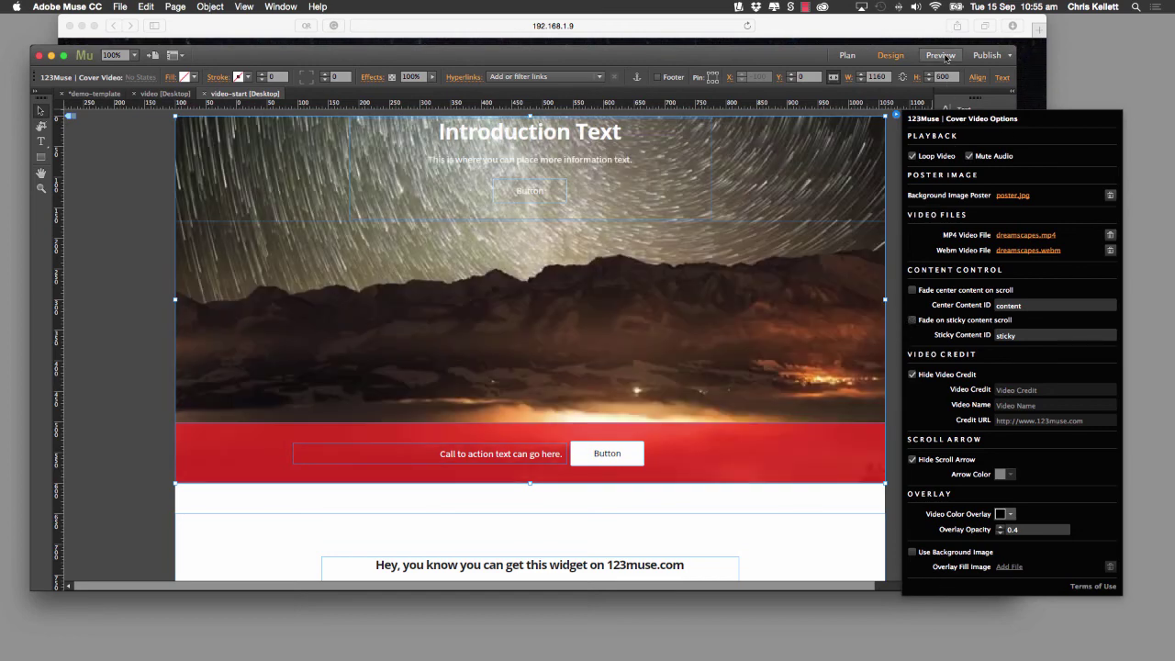
- Preview the page, scroll its full length to check the introduction text and call-to-action bar without fading, and return to the design view
click(941, 56)
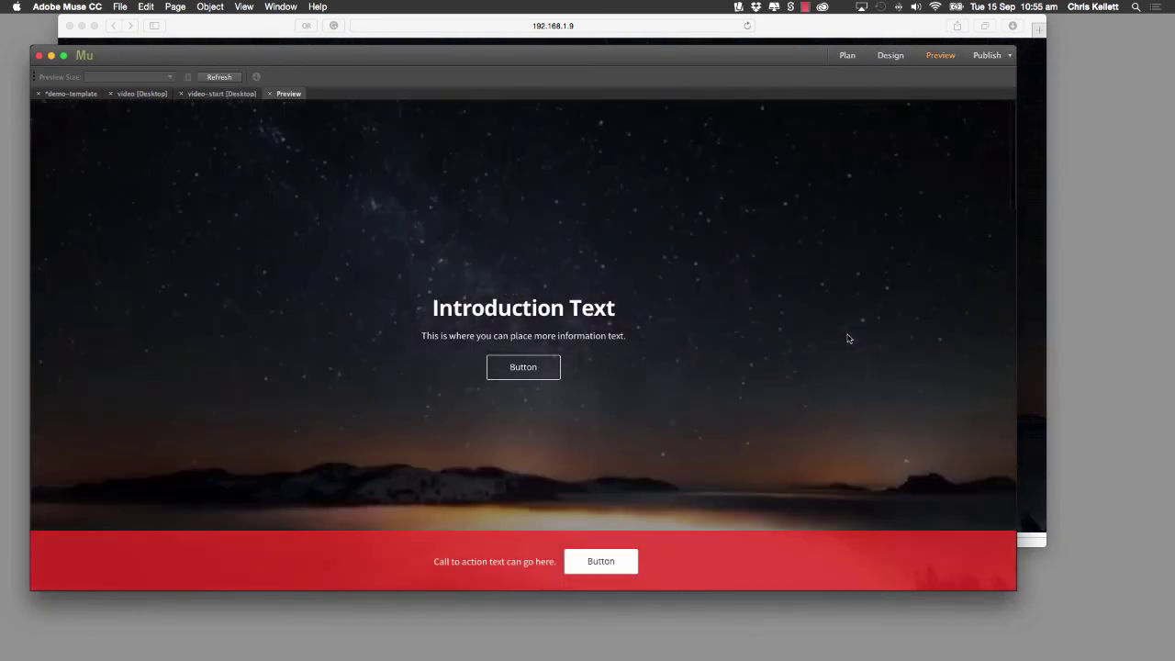
scroll(848, 339, down, 3)
scroll(848, 339, up, 3)
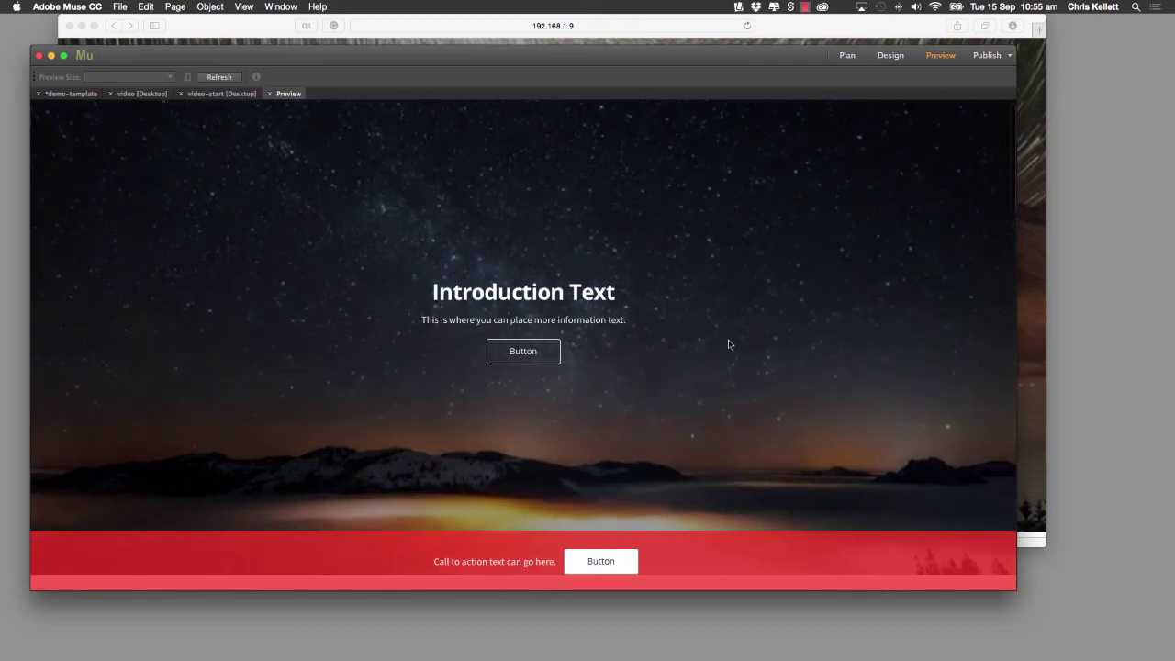
scroll(728, 347, up, 1)
scroll(726, 352, down, 5)
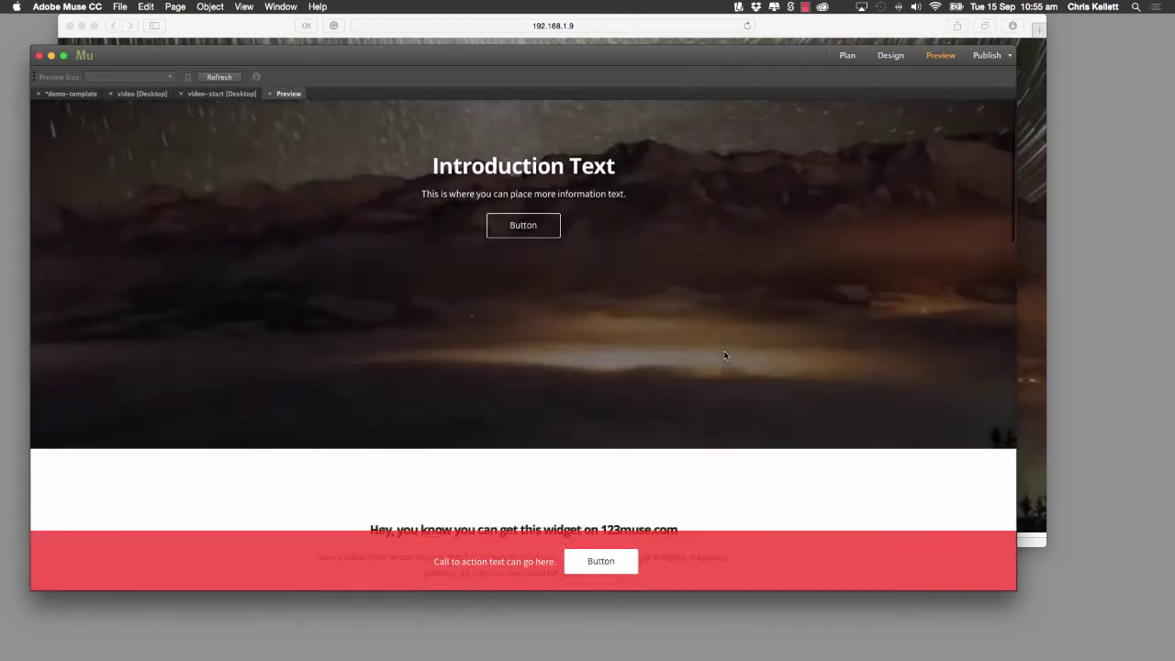
scroll(724, 351, down, 10)
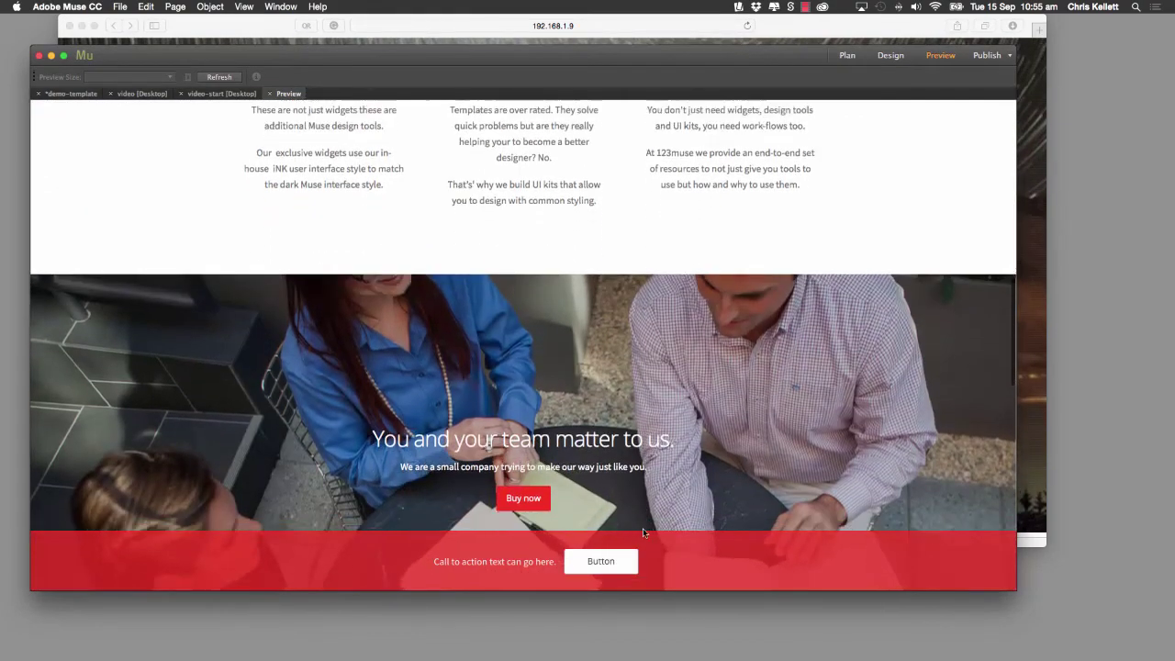
scroll(605, 534, down, 8)
scroll(721, 508, up, 10)
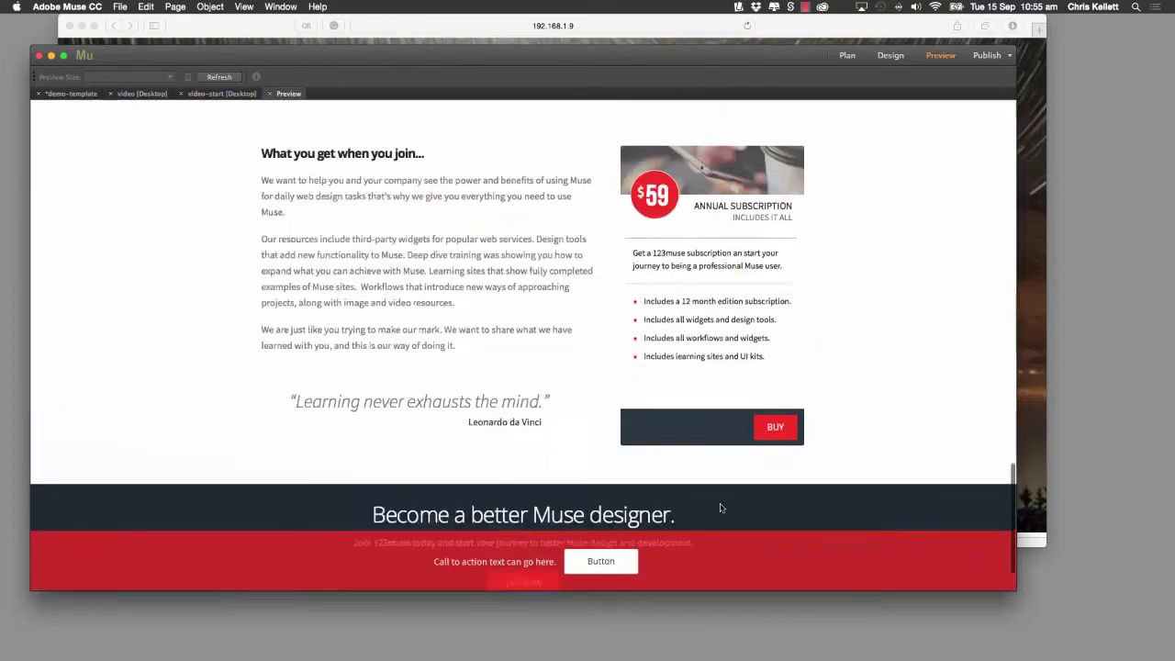
scroll(722, 510, up, 15)
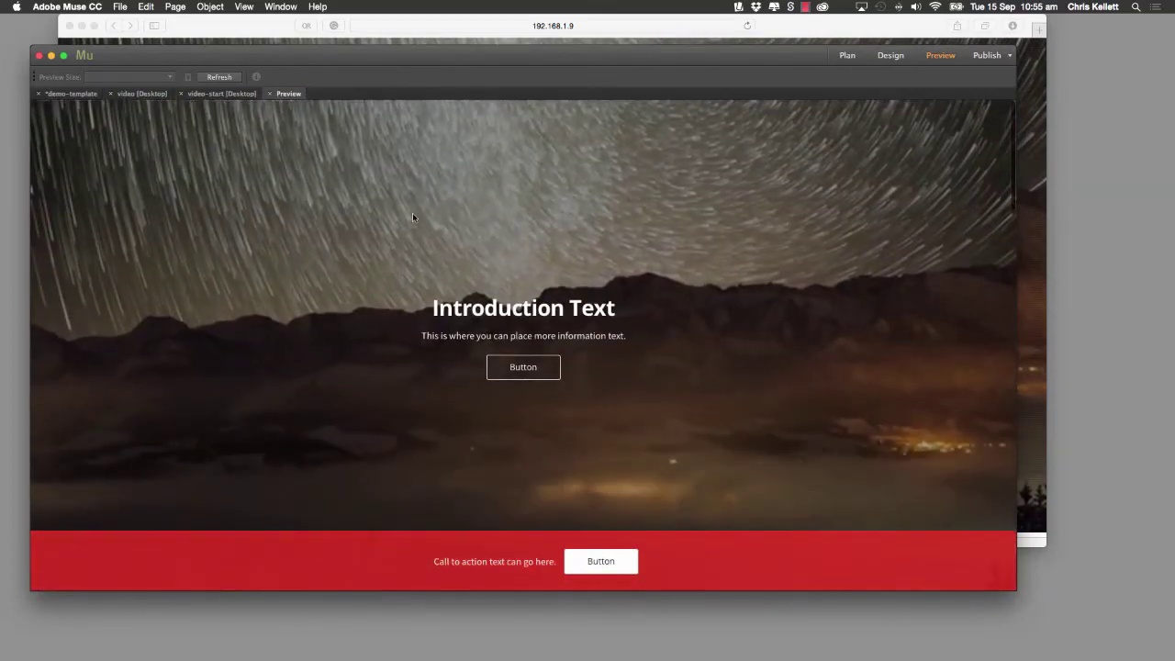
click(242, 95)
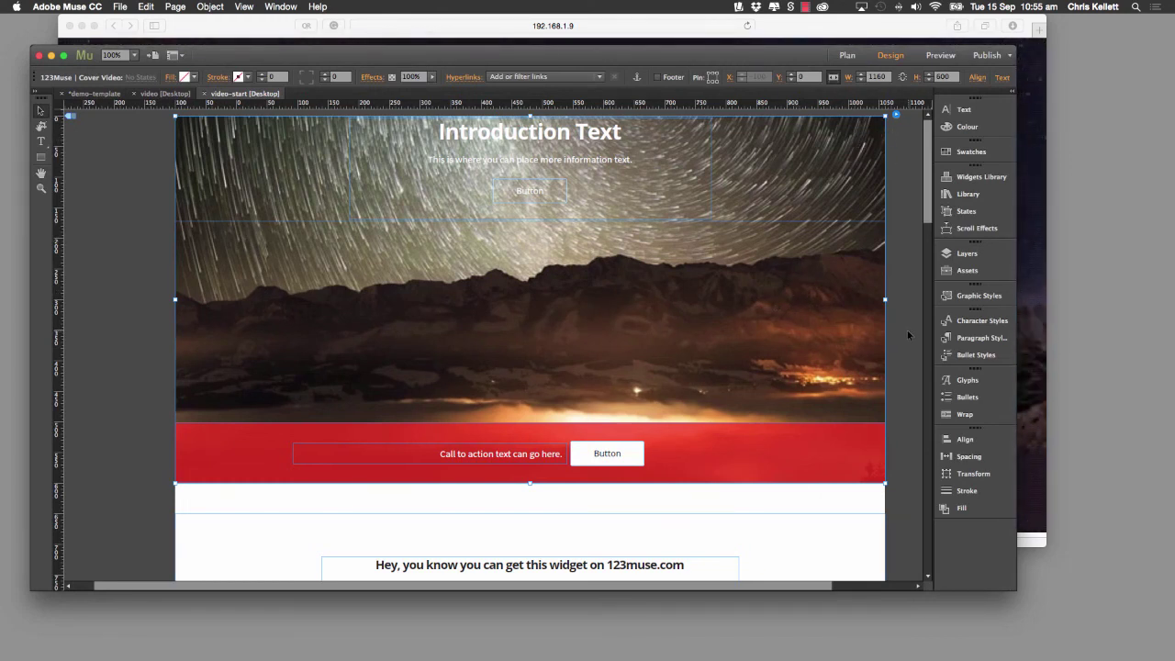
click(904, 328)
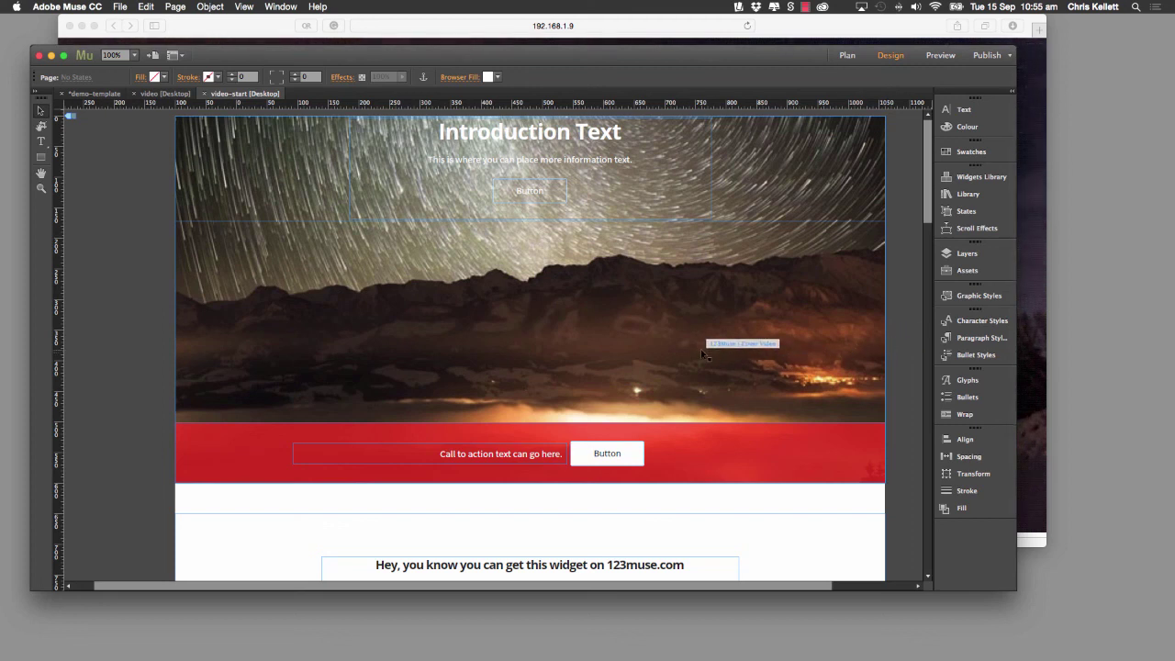